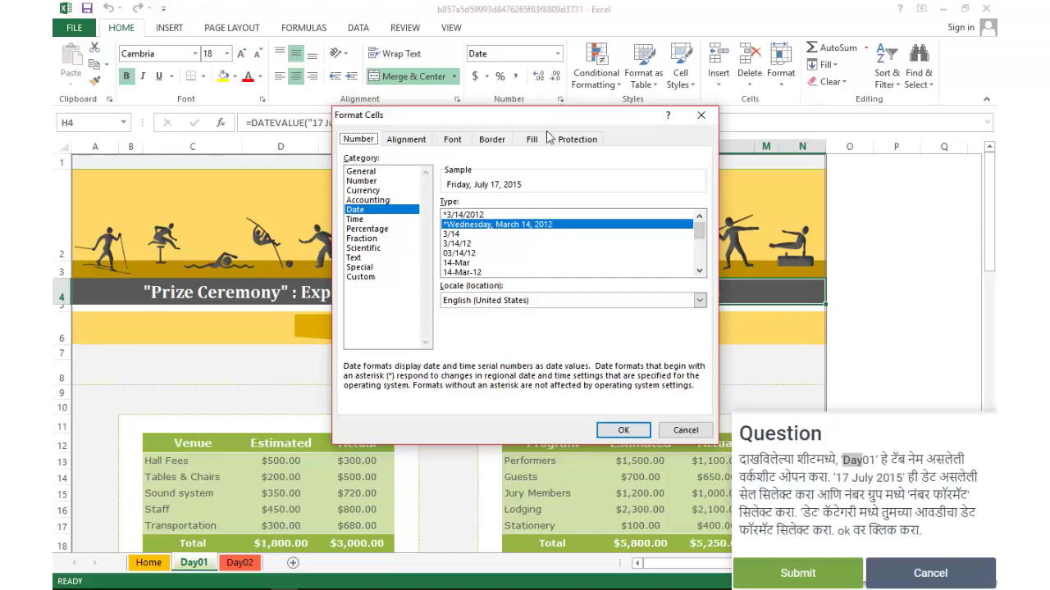
Format the date in cell H4 with the 14-Mar-12 date type and submit the answer
{"action": "left_click", "coordinate": [379, 212]}
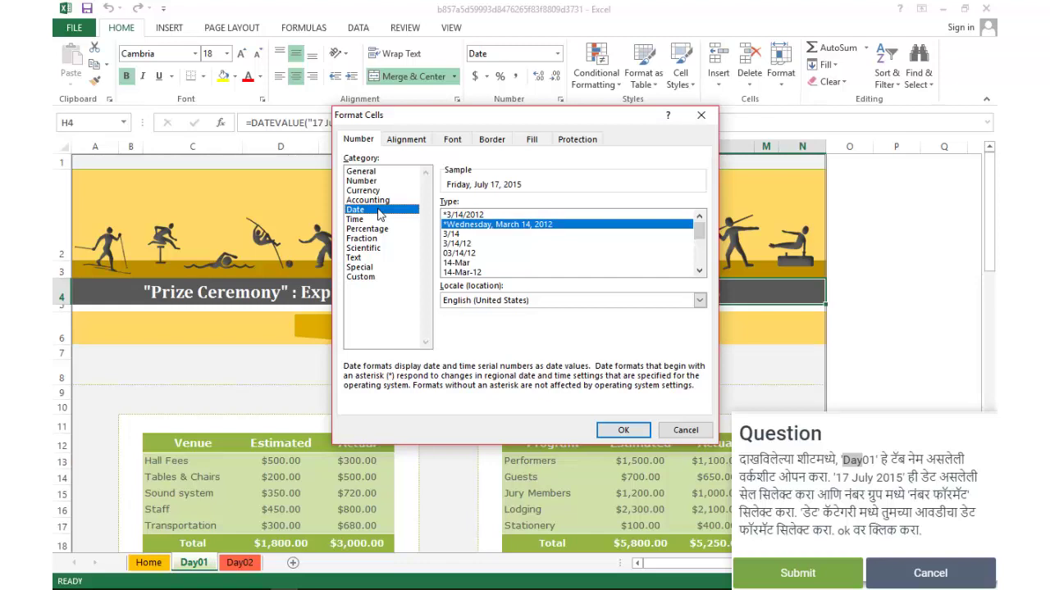
{"action": "left_click", "coordinate": [365, 182]}
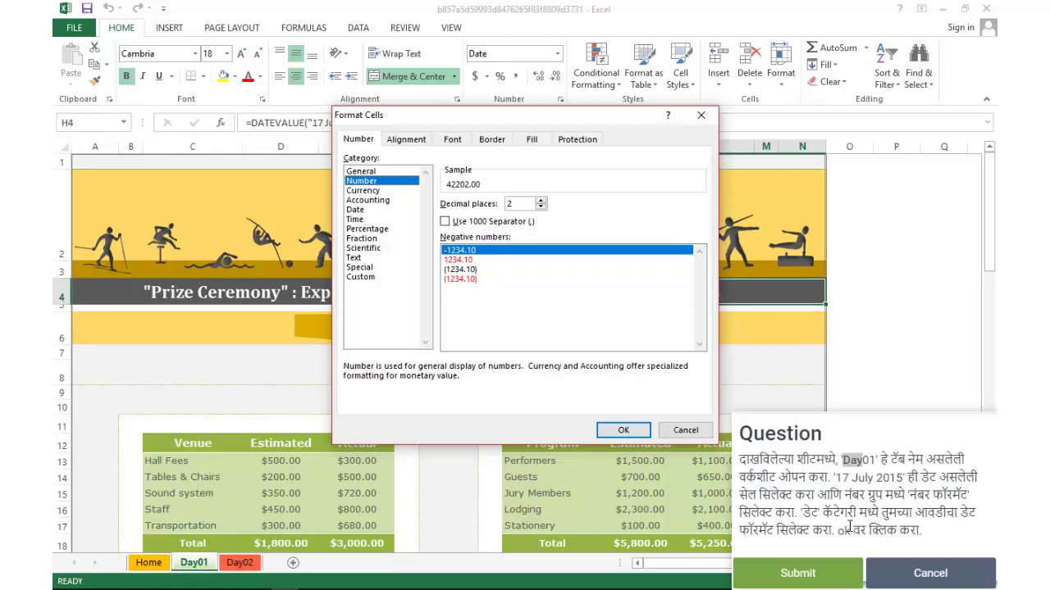
{"action": "left_click", "coordinate": [374, 210]}
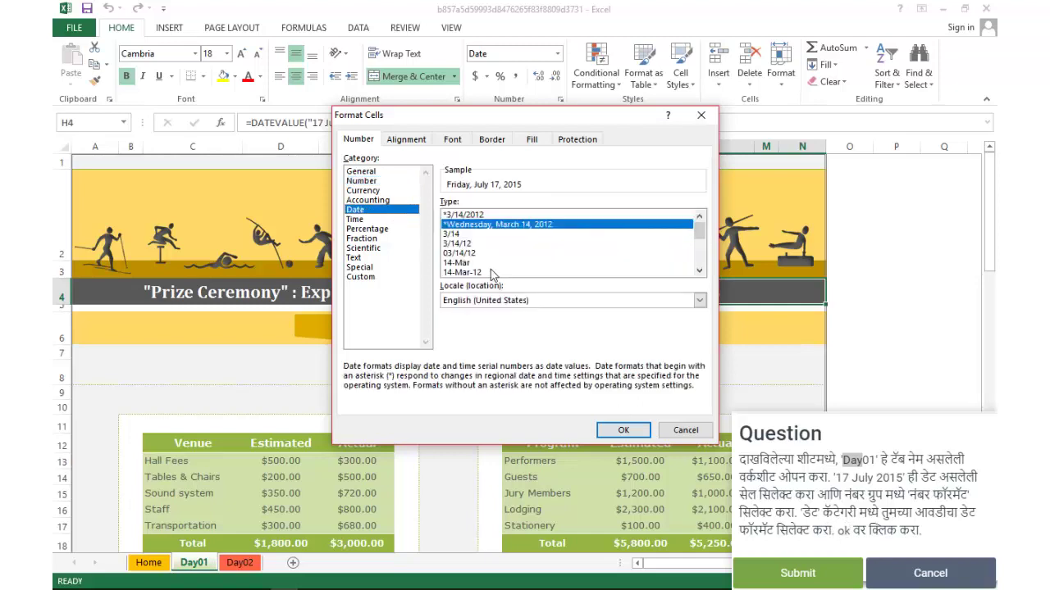
{"action": "left_click", "coordinate": [478, 271]}
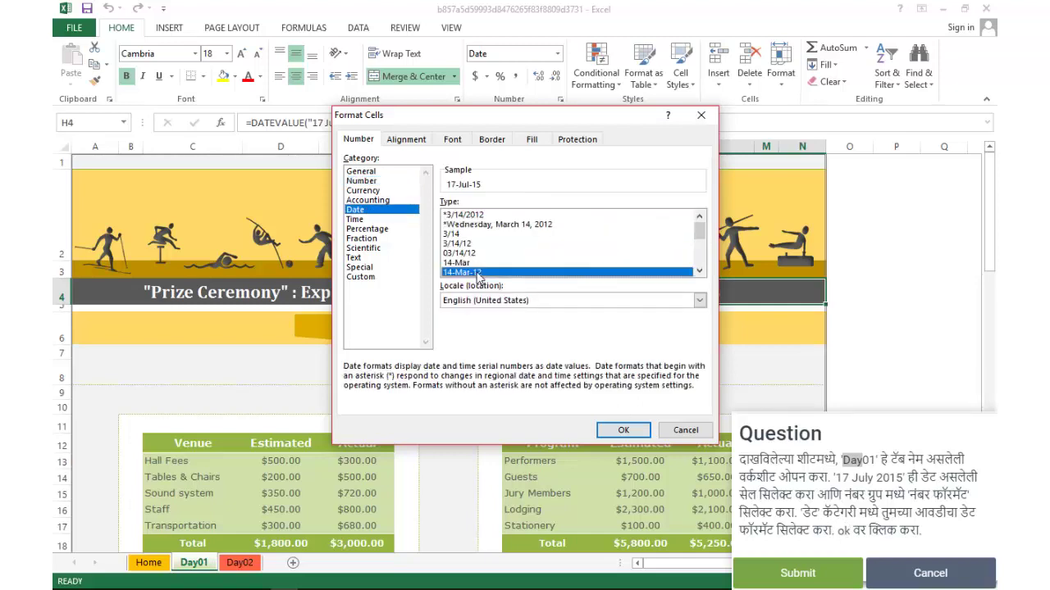
{"action": "left_click", "coordinate": [646, 430]}
{"action": "scroll", "coordinate": [581, 392], "scroll_direction": "down", "scroll_amount": 2}
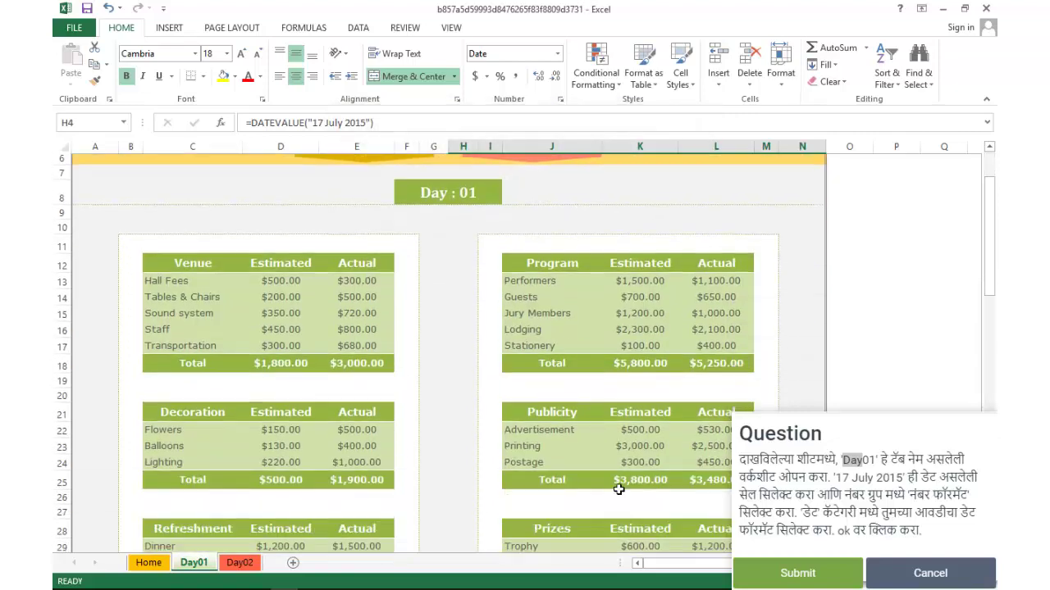
{"action": "left_click", "coordinate": [777, 578]}
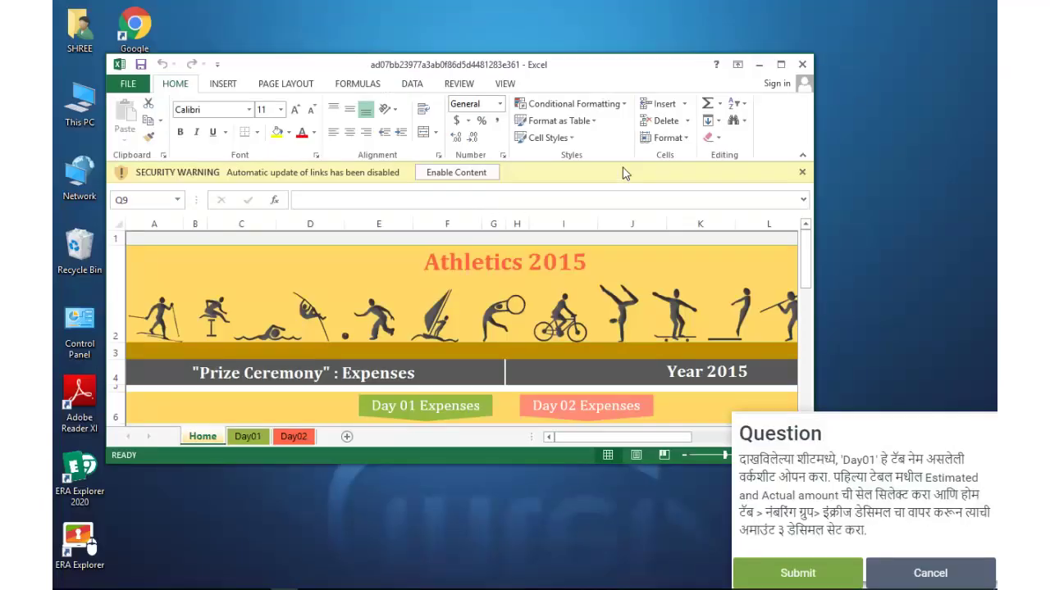
Maximize the new workbook with its content enabled, continuing without updating links, and open the Day01 worksheet
{"action": "left_click", "coordinate": [779, 64]}
{"action": "left_click", "coordinate": [405, 117]}
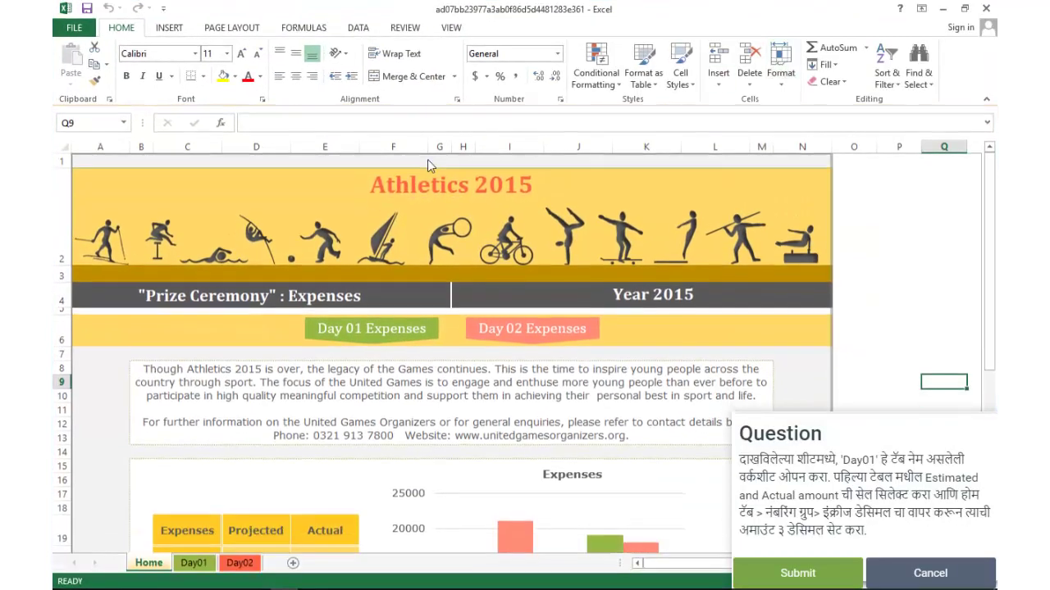
{"action": "left_click", "coordinate": [489, 345]}
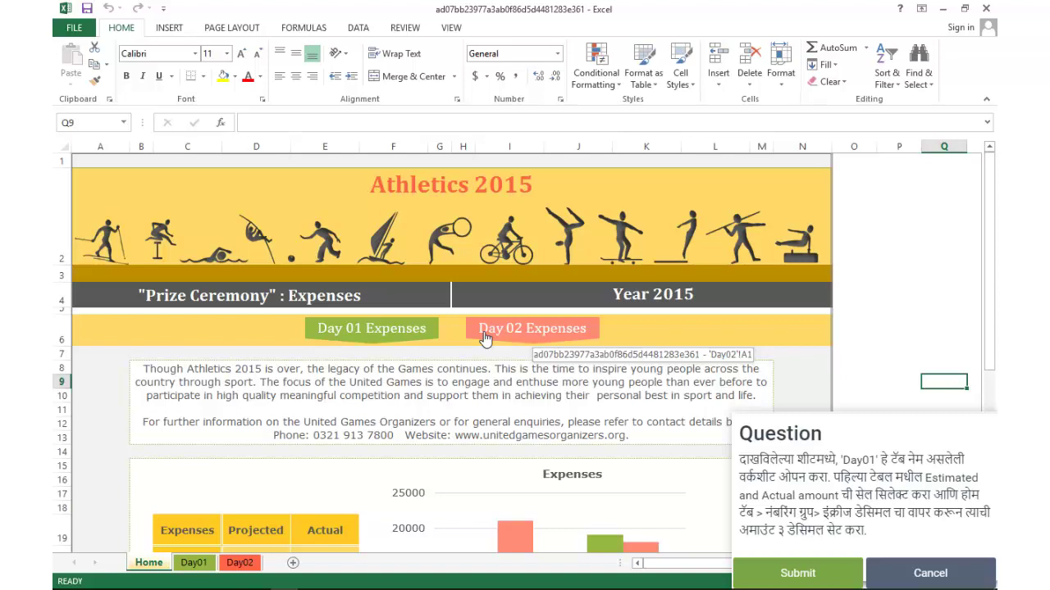
{"action": "left_click", "coordinate": [191, 564]}
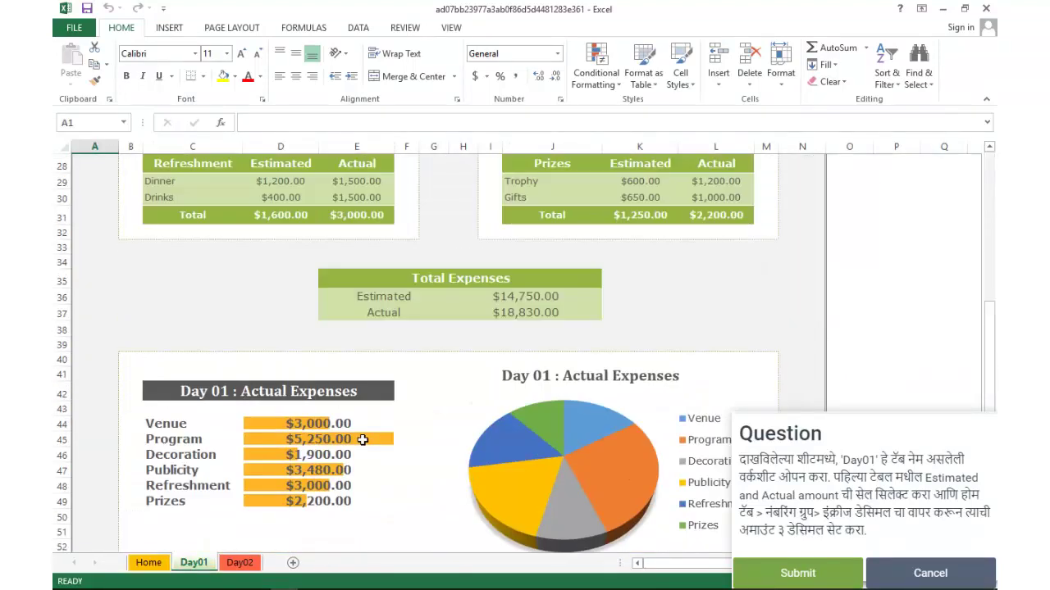
{"action": "scroll", "coordinate": [363, 440], "scroll_direction": "up", "scroll_amount": 4}
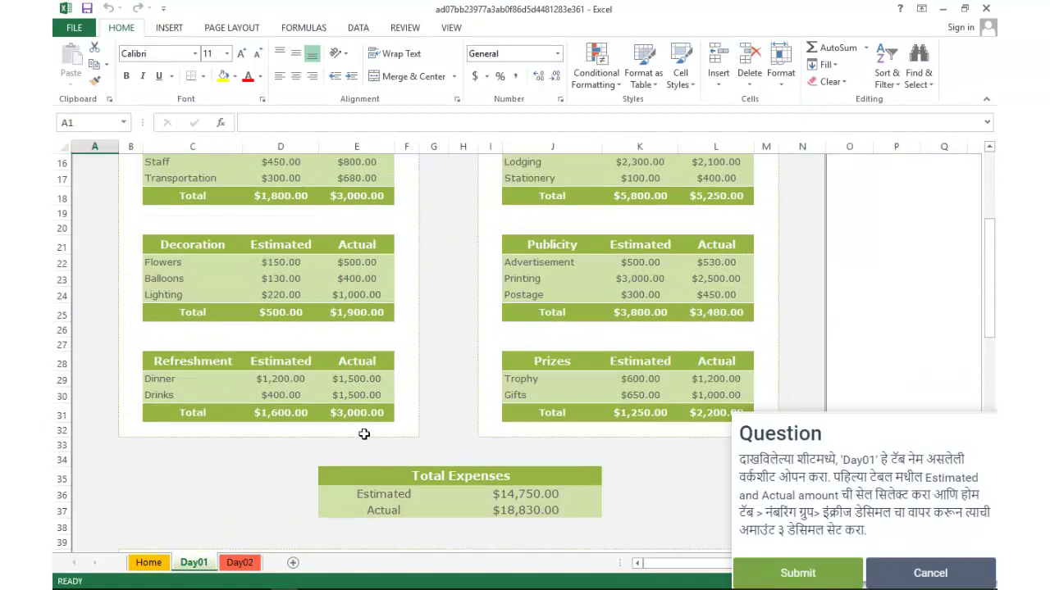
{"action": "scroll", "coordinate": [365, 433], "scroll_direction": "up", "scroll_amount": 3}
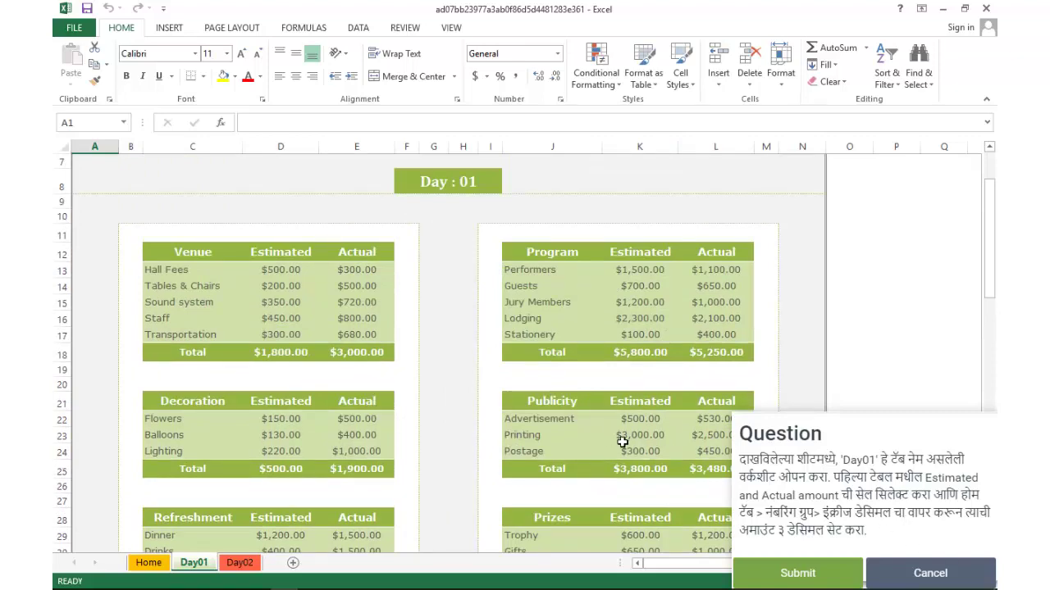
Increase the decimals of the Estimated and Actual amounts in D12:E31 to three places and submit the answer
{"action": "left_click_drag", "start_coordinate": [256, 259], "coordinate": [352, 490]}
{"action": "scroll", "coordinate": [352, 490], "scroll_direction": "down", "scroll_amount": 1}
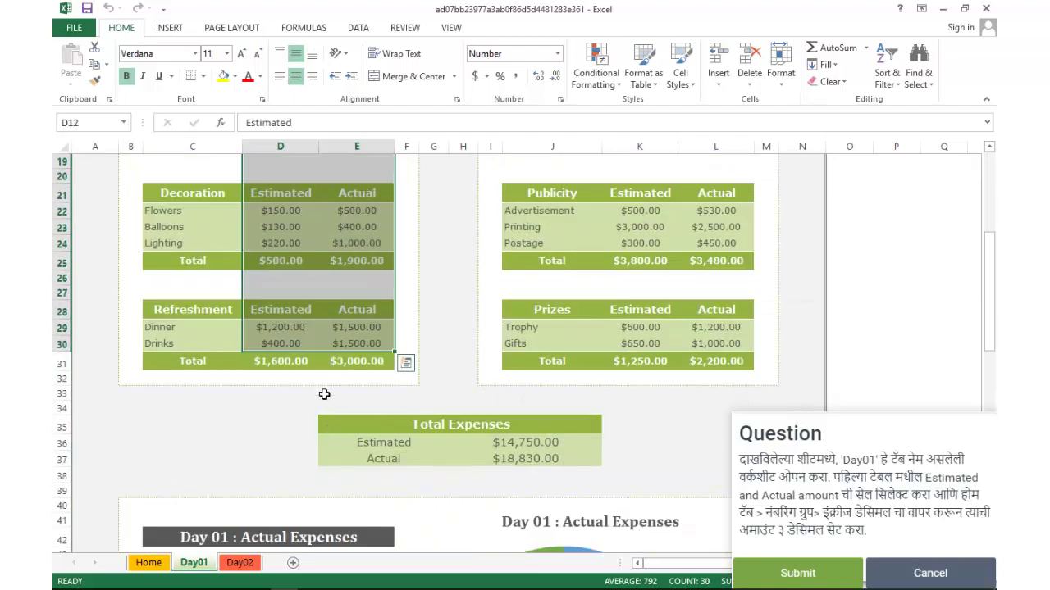
{"action": "scroll", "coordinate": [297, 330], "scroll_direction": "down", "scroll_amount": 5}
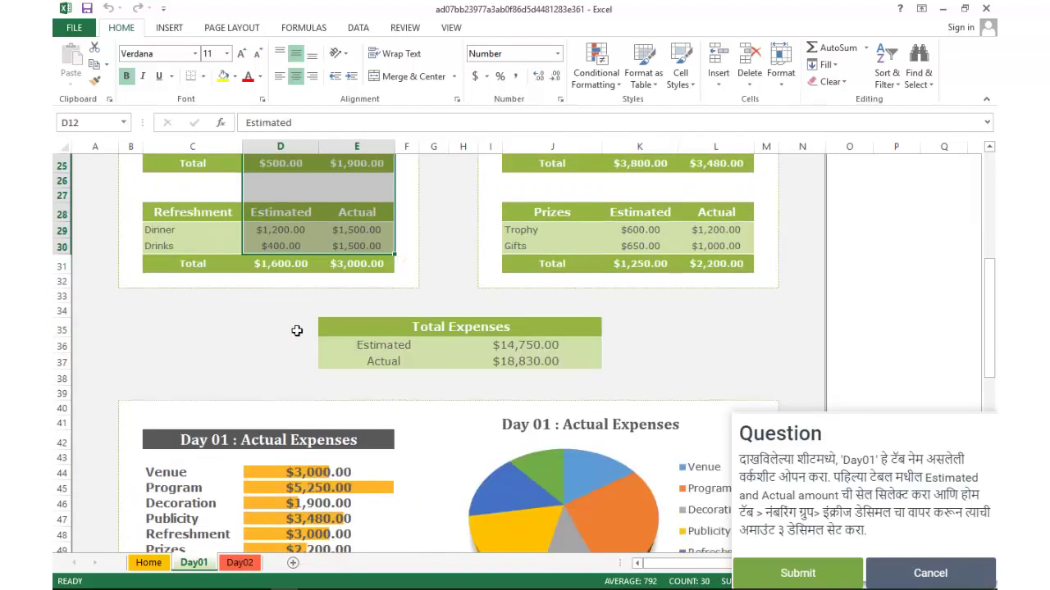
{"action": "scroll", "coordinate": [299, 328], "scroll_direction": "up", "scroll_amount": 6}
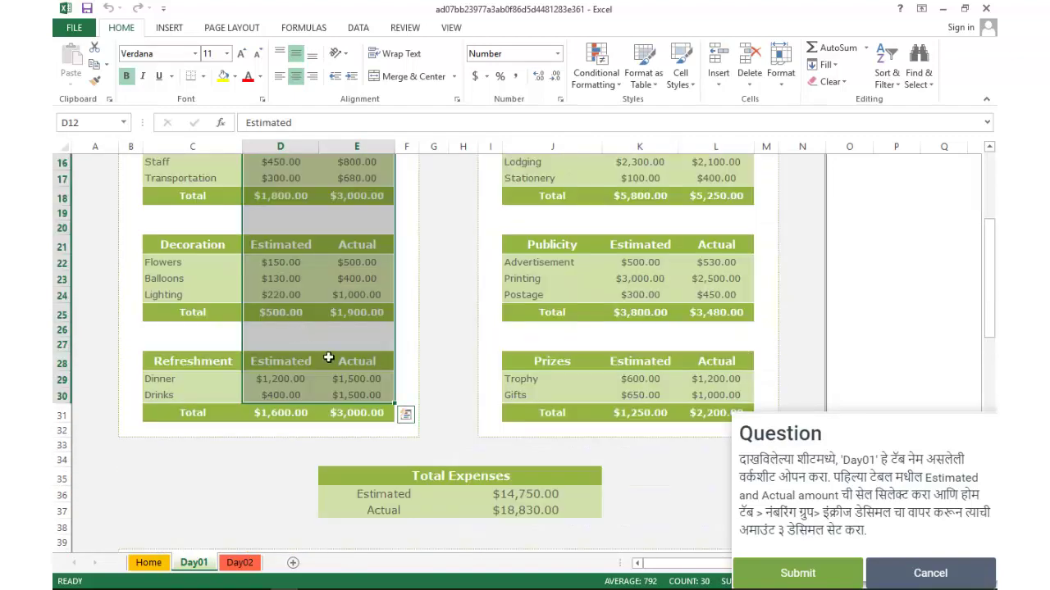
{"action": "key", "text": "shift+Down"}
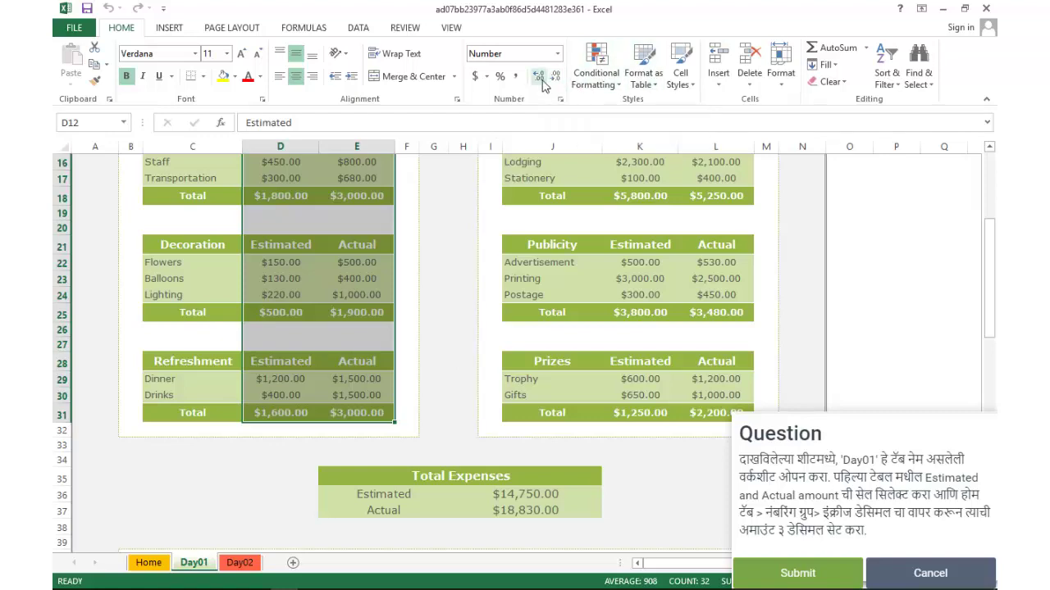
{"action": "left_click", "coordinate": [541, 82]}
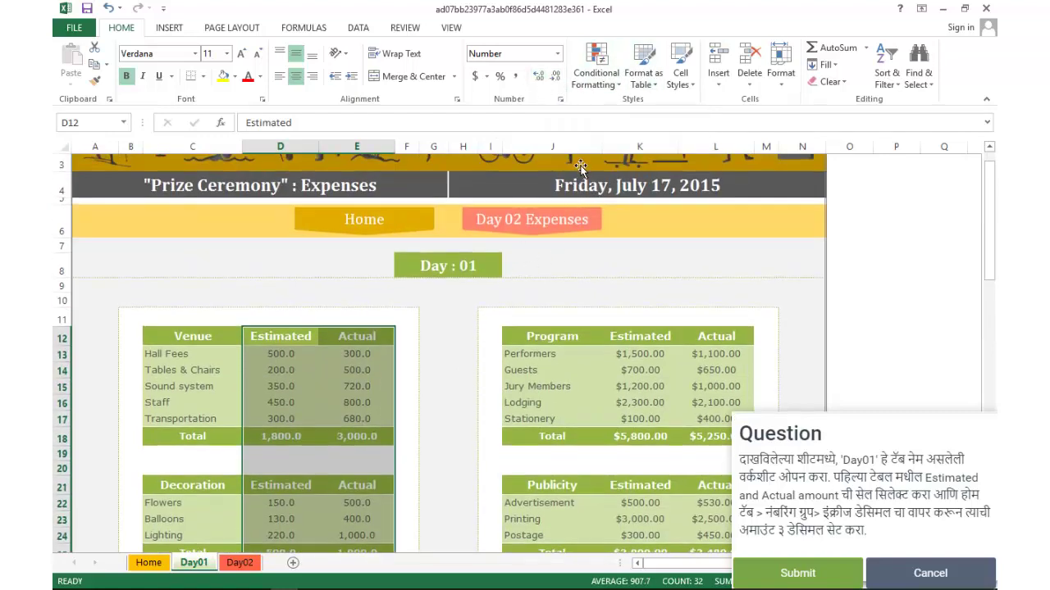
{"action": "left_click", "coordinate": [539, 77]}
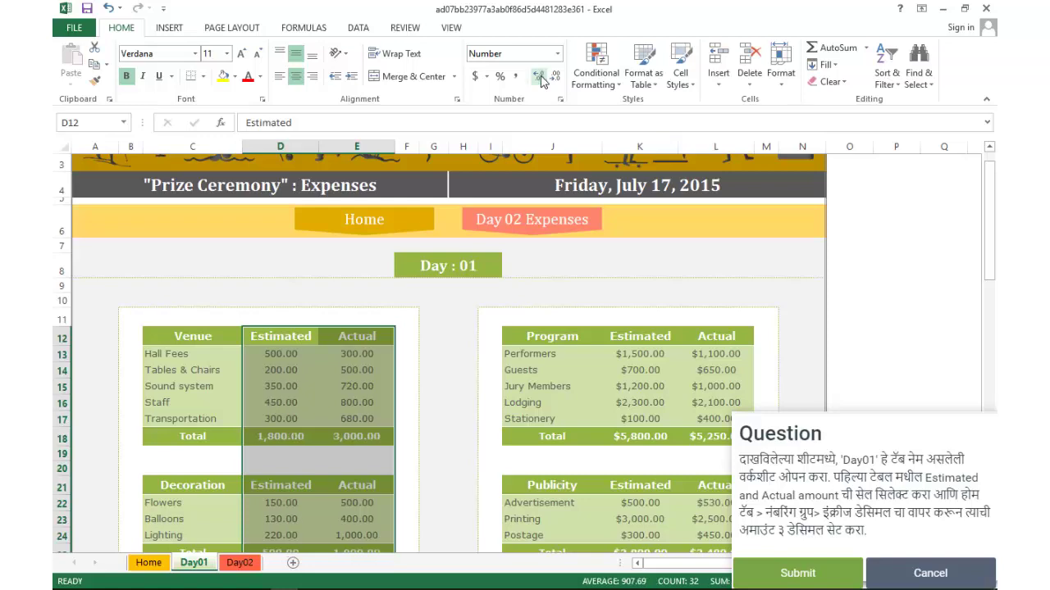
{"action": "left_click", "coordinate": [539, 76]}
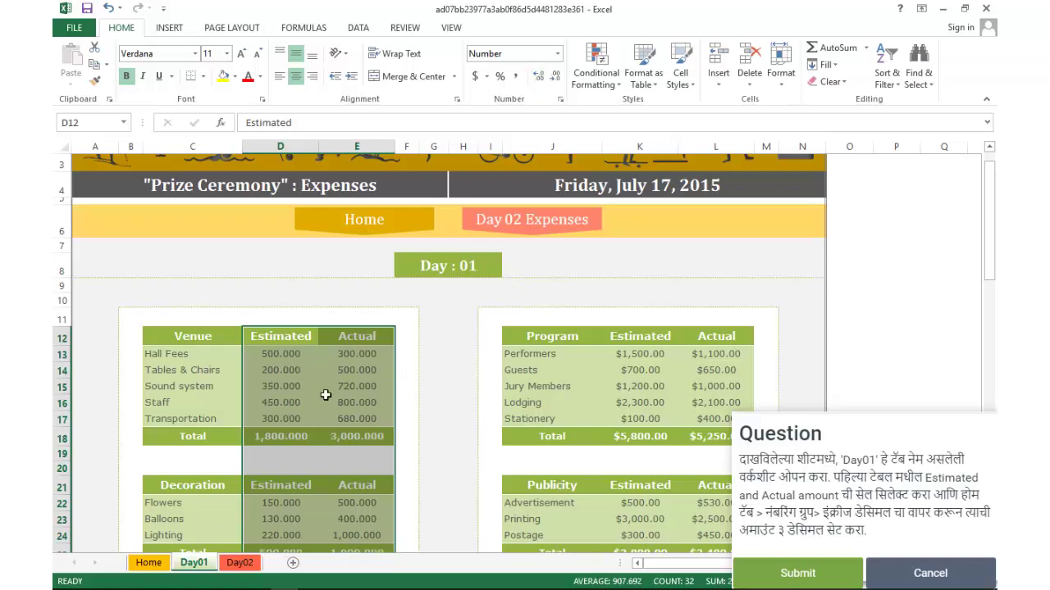
{"action": "scroll", "coordinate": [326, 396], "scroll_direction": "down", "scroll_amount": 6}
{"action": "left_click", "coordinate": [779, 573]}
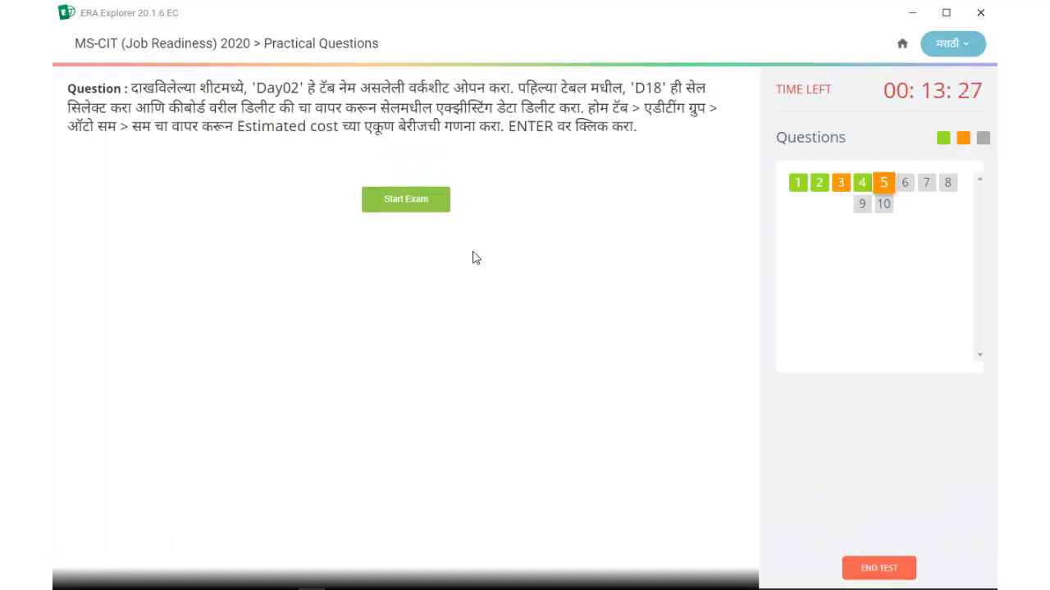
Start question 6 and enable the content of its maximized workbook, continuing without updating the links
{"action": "left_click", "coordinate": [907, 184]}
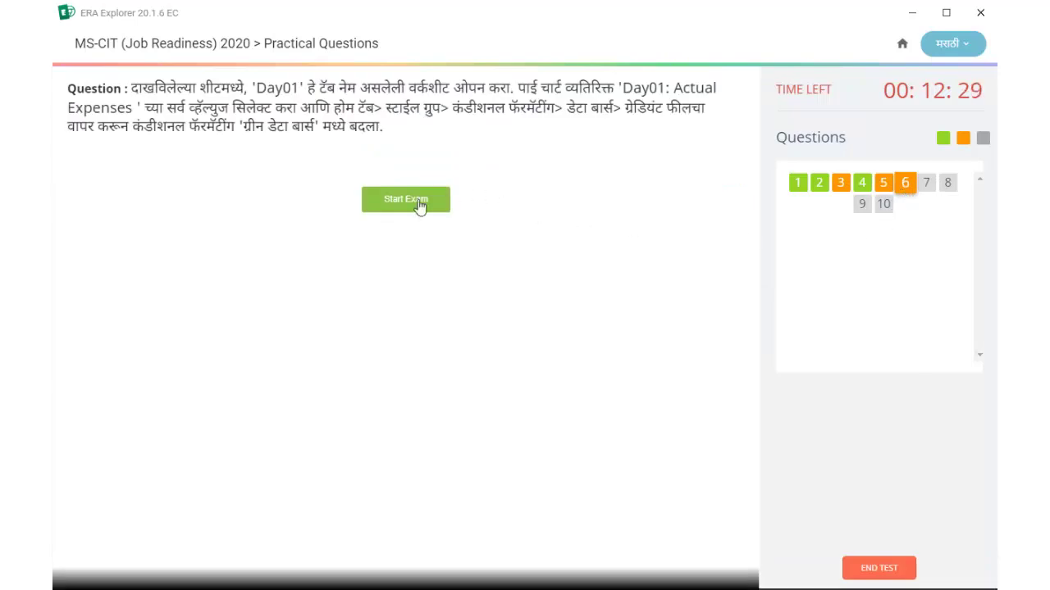
{"action": "left_click", "coordinate": [418, 202]}
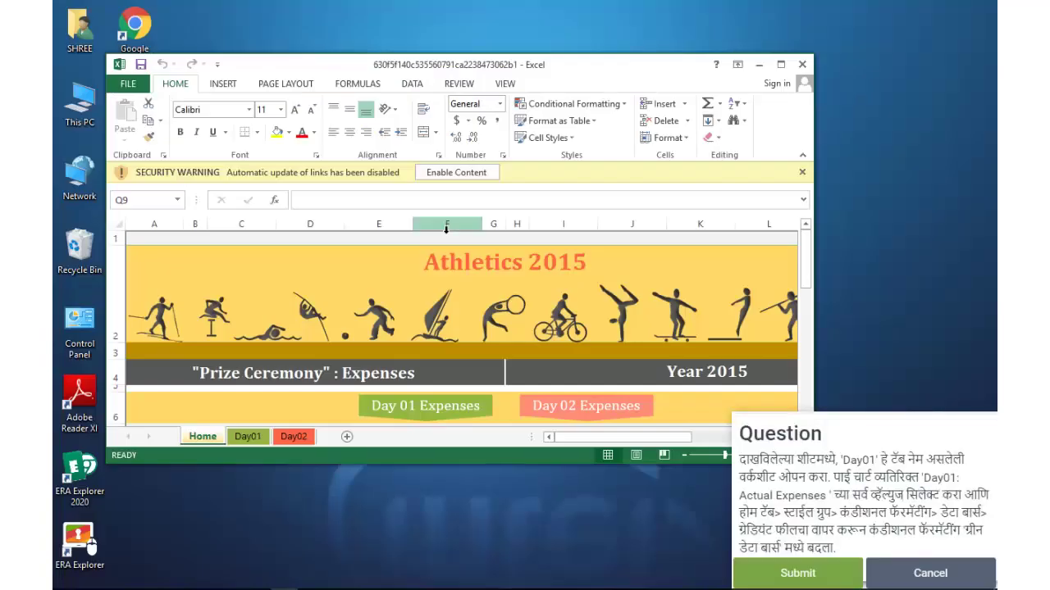
{"action": "left_click", "coordinate": [781, 64]}
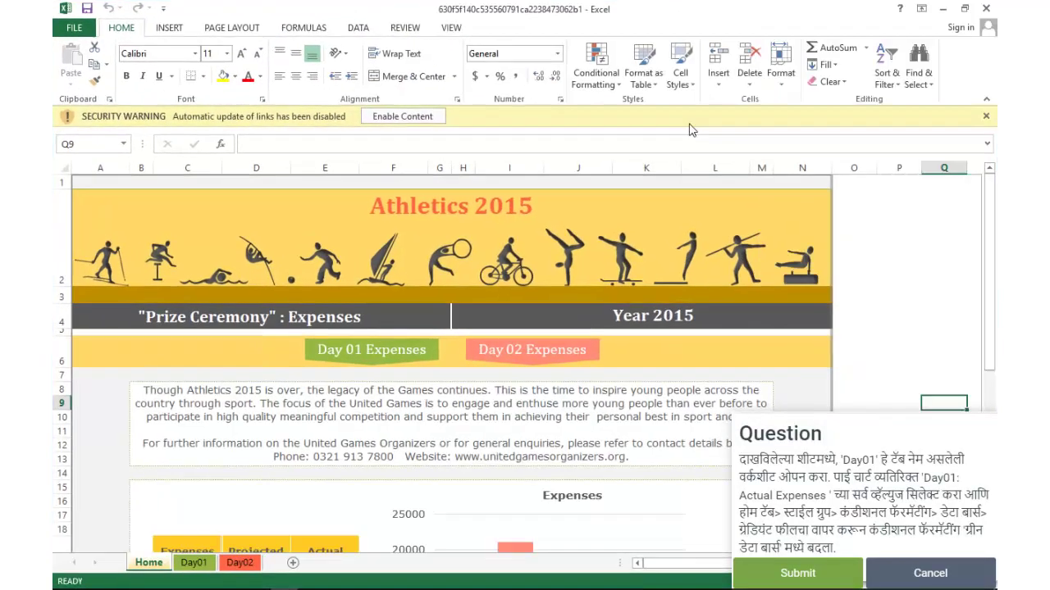
{"action": "left_click", "coordinate": [419, 122]}
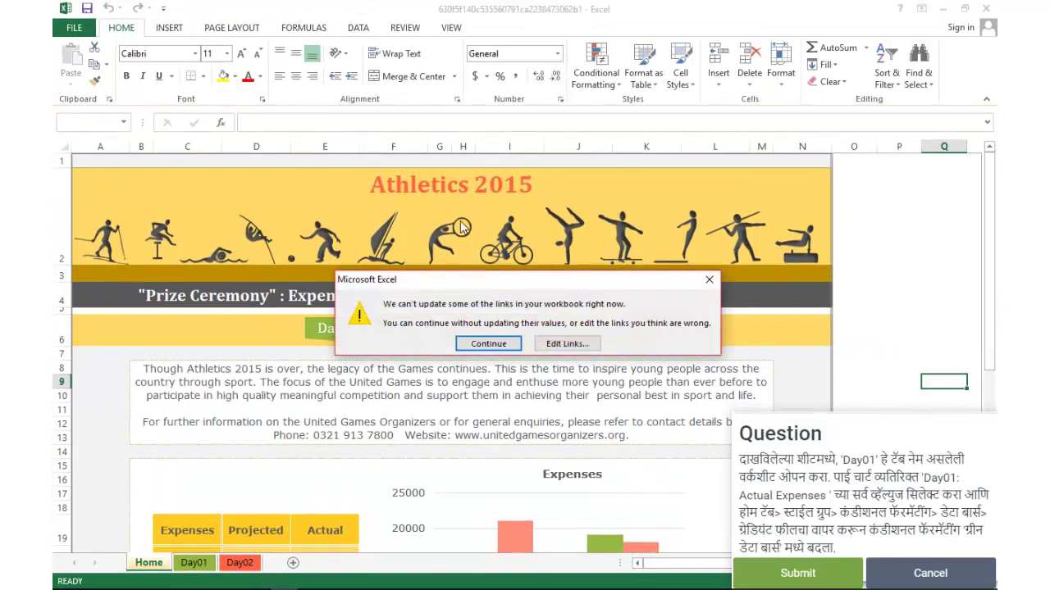
{"action": "left_click", "coordinate": [496, 345]}
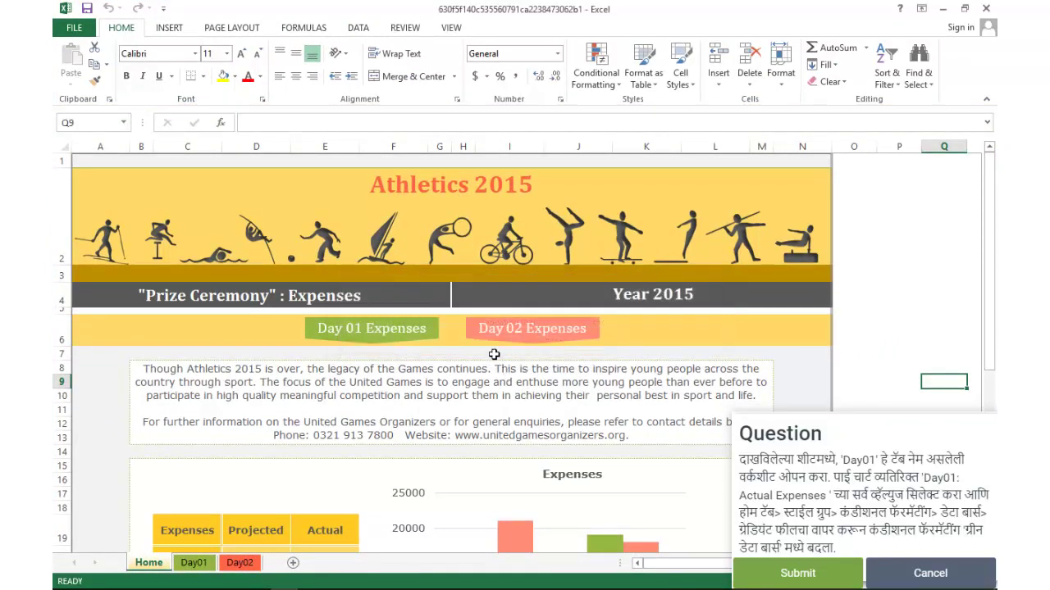
Open the Day01 worksheet and go to the Day 01 : Actual Expenses table beside the pie chart
{"action": "left_click", "coordinate": [492, 374]}
{"action": "scroll", "coordinate": [449, 488], "scroll_direction": "down", "scroll_amount": 1}
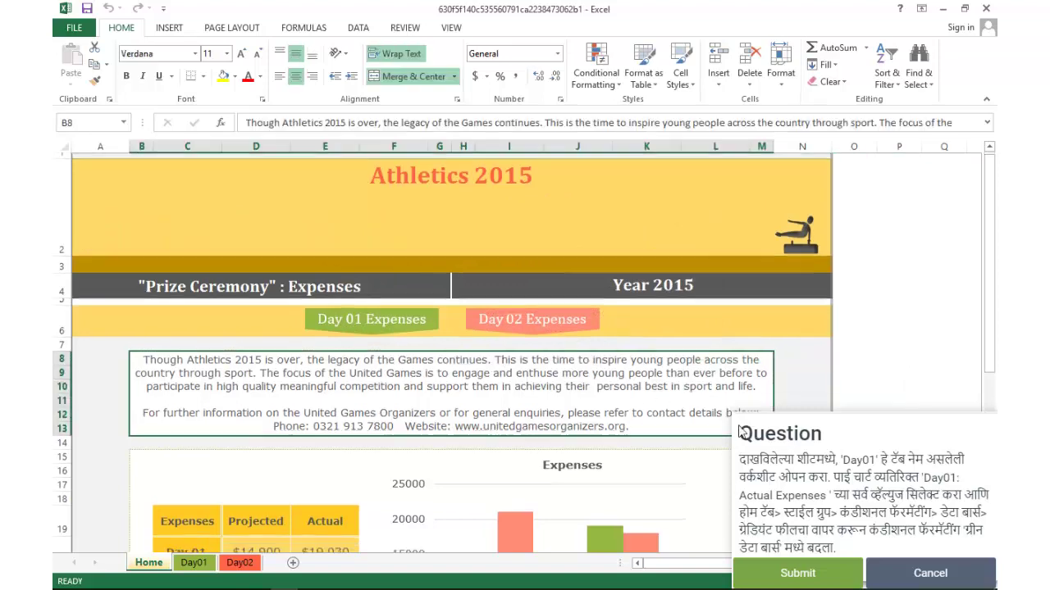
{"action": "left_click", "coordinate": [192, 564]}
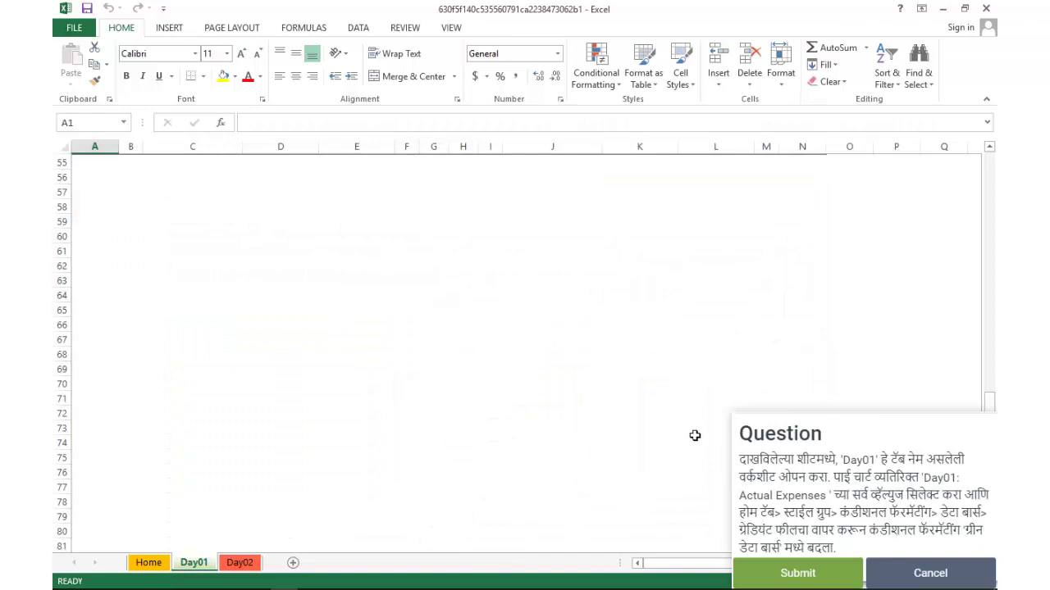
{"action": "left_click", "coordinate": [588, 400]}
{"action": "scroll", "coordinate": [497, 385], "scroll_direction": "up", "scroll_amount": 7}
{"action": "left_click", "coordinate": [287, 339]}
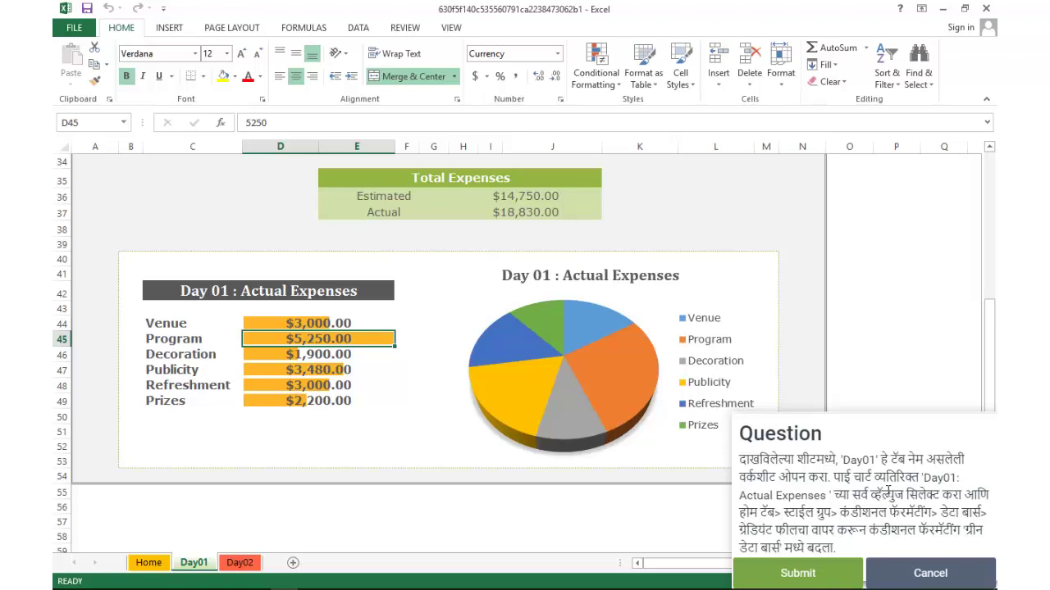
{"action": "left_click", "coordinate": [610, 283]}
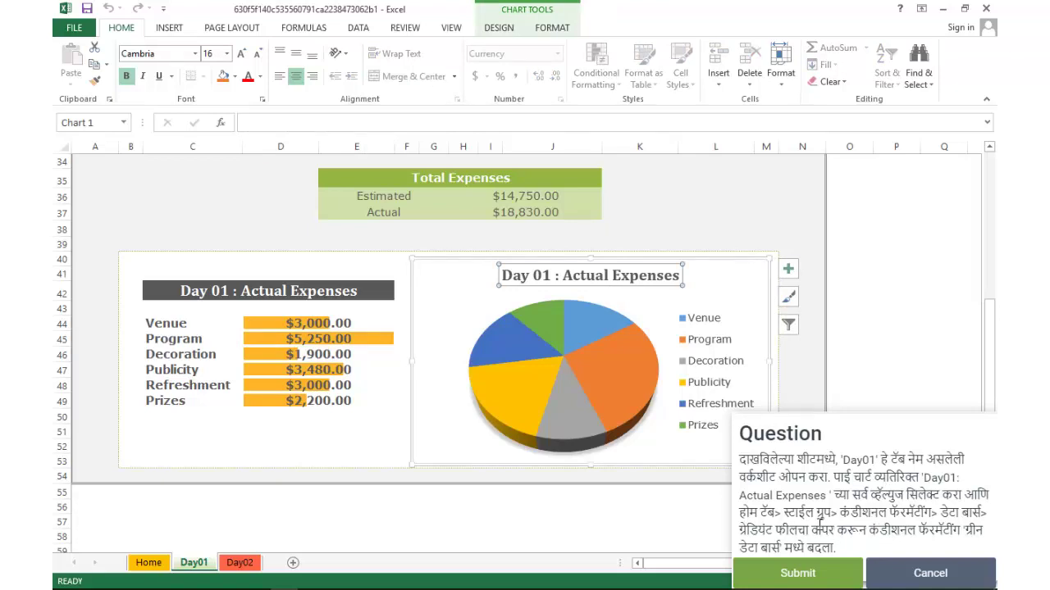
Apply red gradient fill data bars to the Actual Expenses values in D44:E49 and submit the answer
{"action": "left_click_drag", "start_coordinate": [297, 326], "coordinate": [317, 413]}
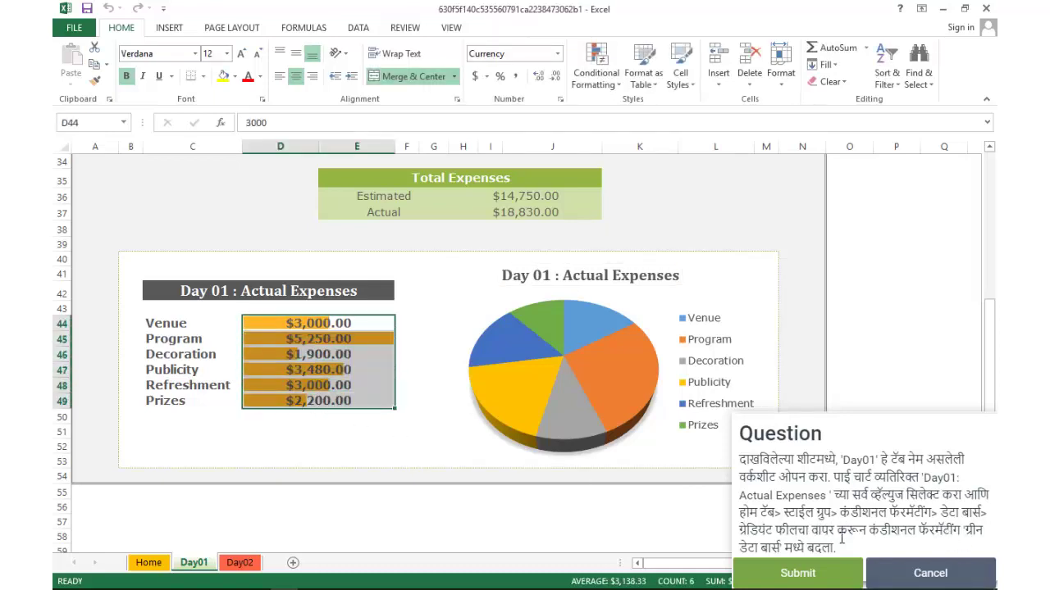
{"action": "left_click", "coordinate": [598, 78]}
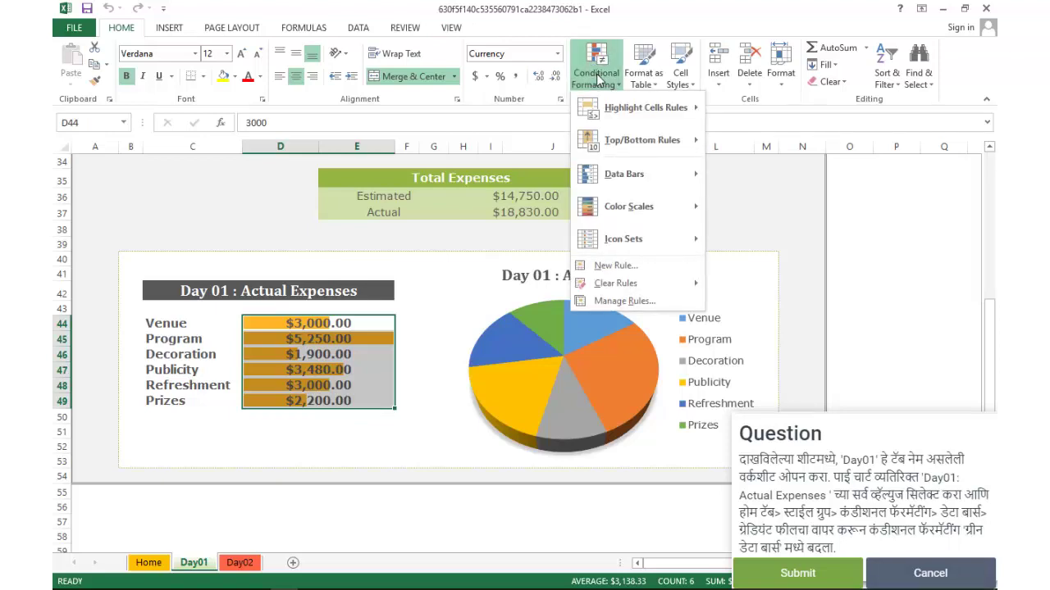
{"action": "mouse_move", "coordinate": [656, 172]}
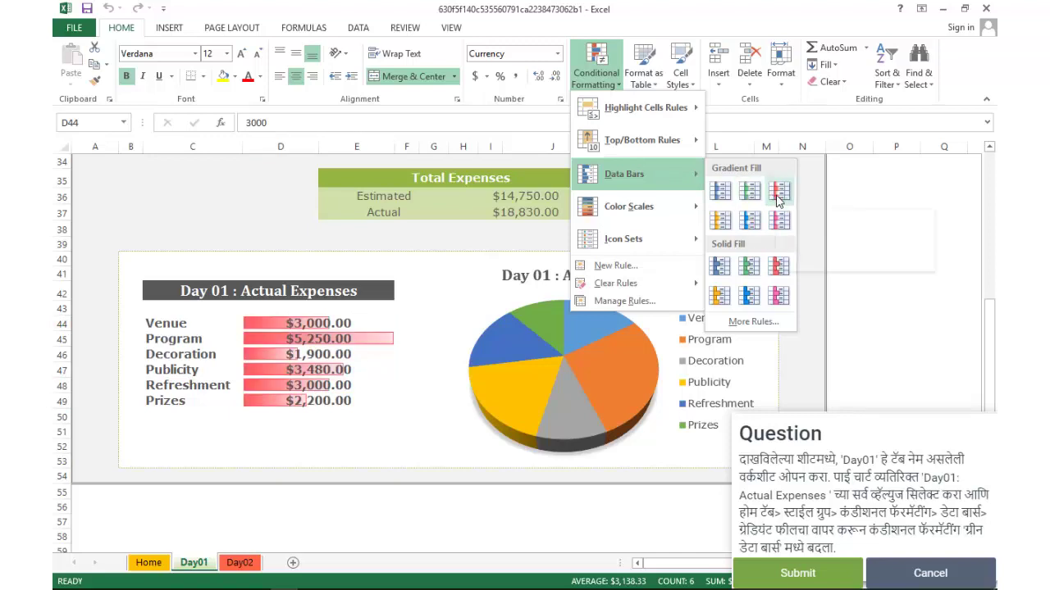
{"action": "left_click", "coordinate": [778, 193]}
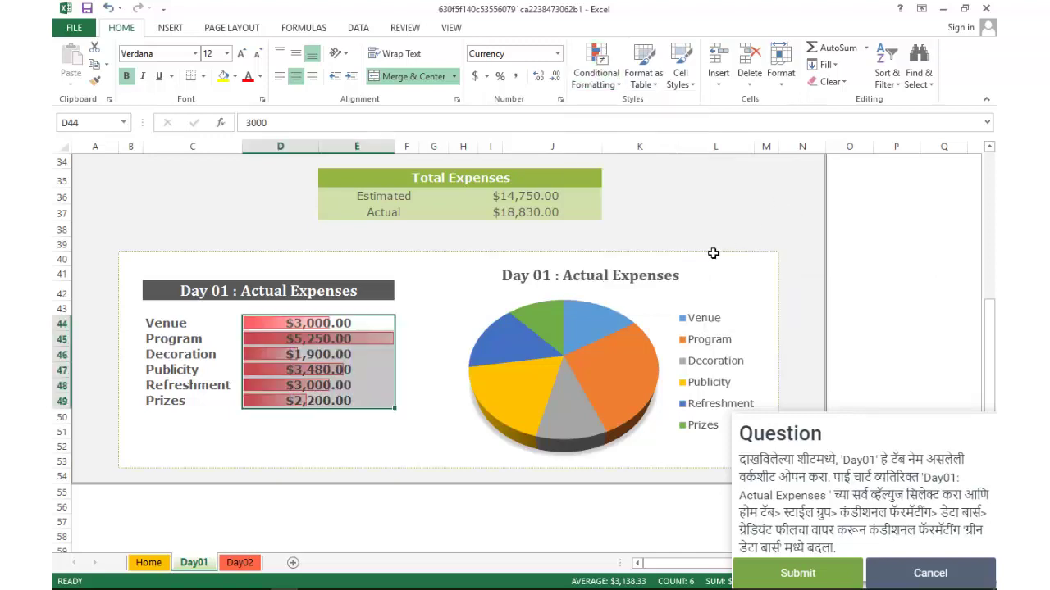
{"action": "left_click", "coordinate": [797, 573]}
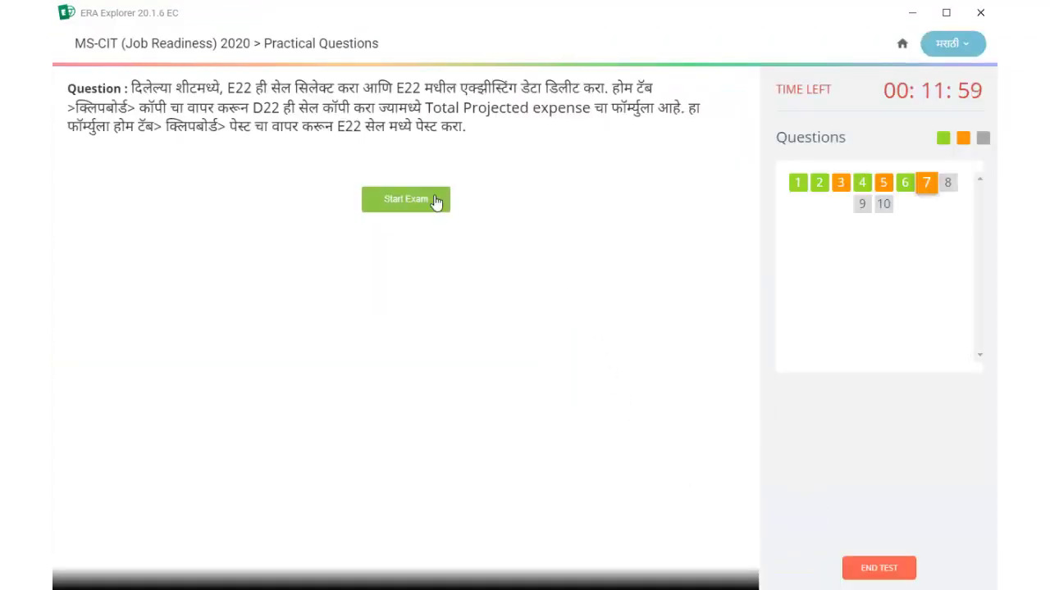
Start question 7, maximize its workbook and enable the content, continuing without updating the links
{"action": "left_click", "coordinate": [437, 202]}
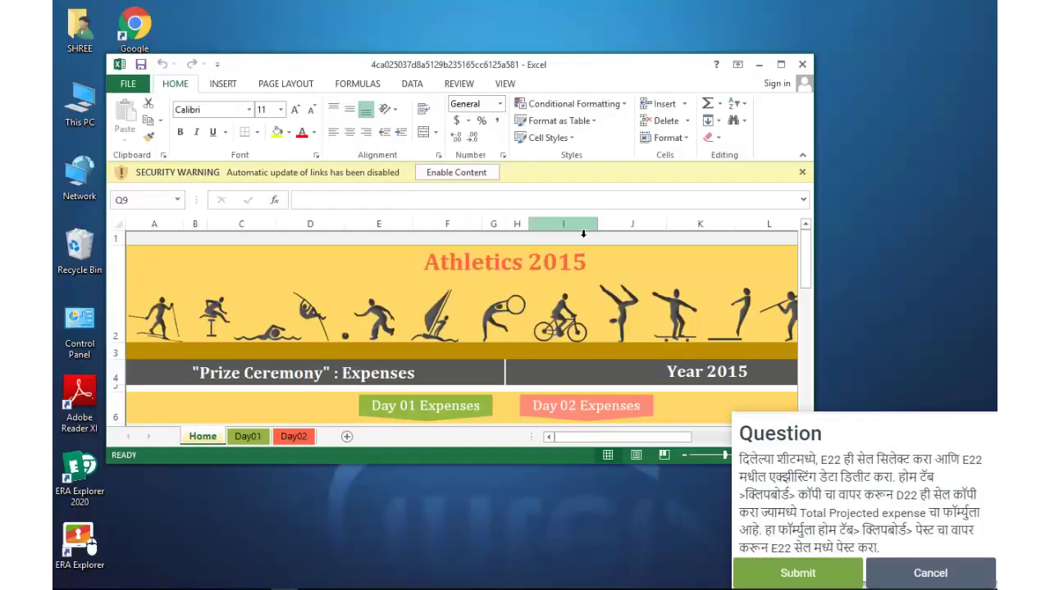
{"action": "left_click", "coordinate": [780, 64]}
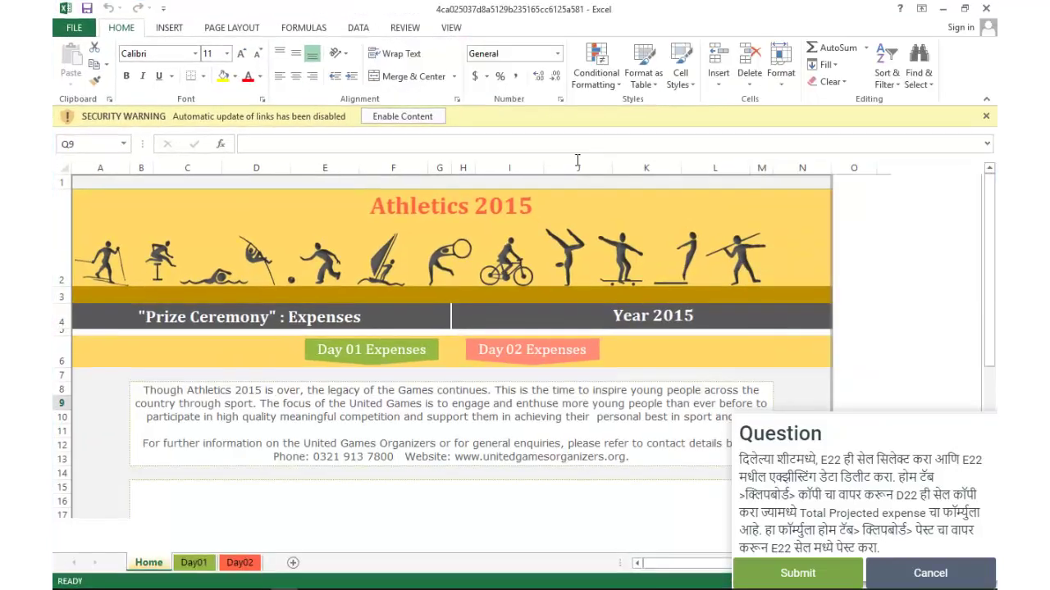
{"action": "left_click", "coordinate": [402, 120]}
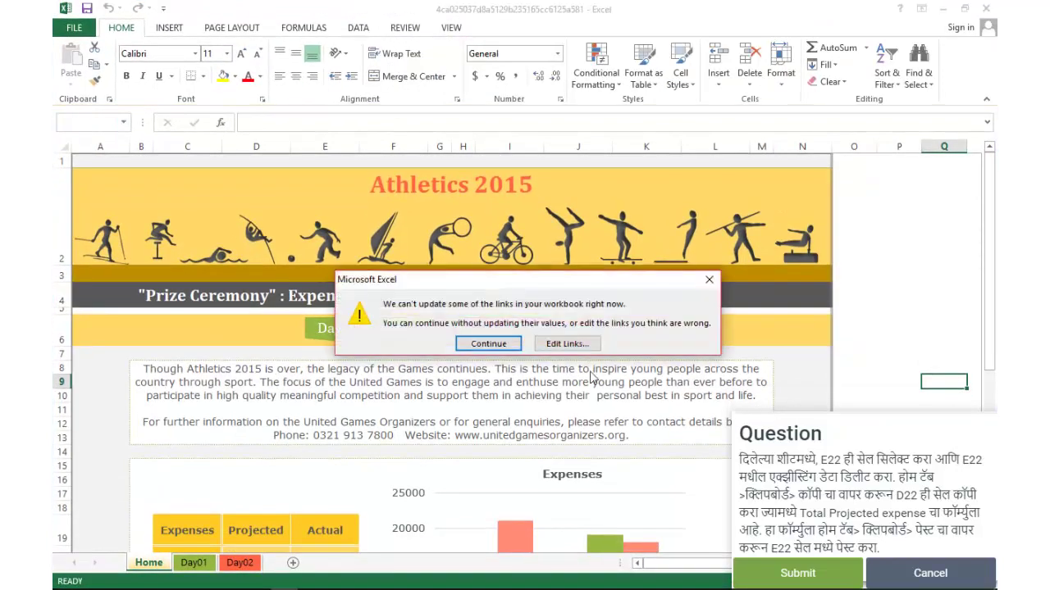
{"action": "left_click", "coordinate": [489, 343]}
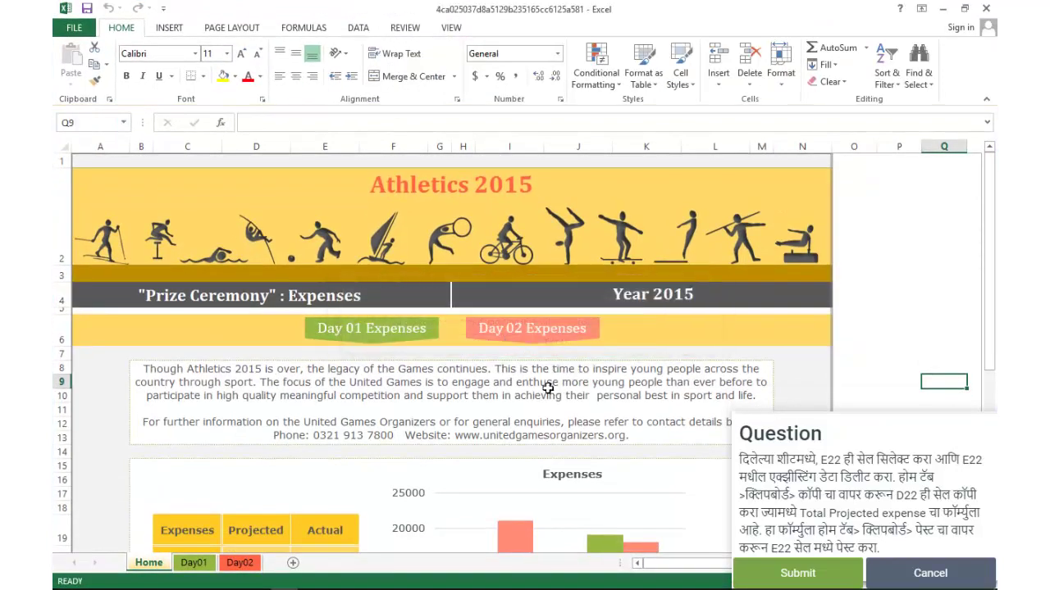
Delete the Actual total in cell E22 of the Home worksheet's Expenses table
{"action": "double_click", "coordinate": [830, 460]}
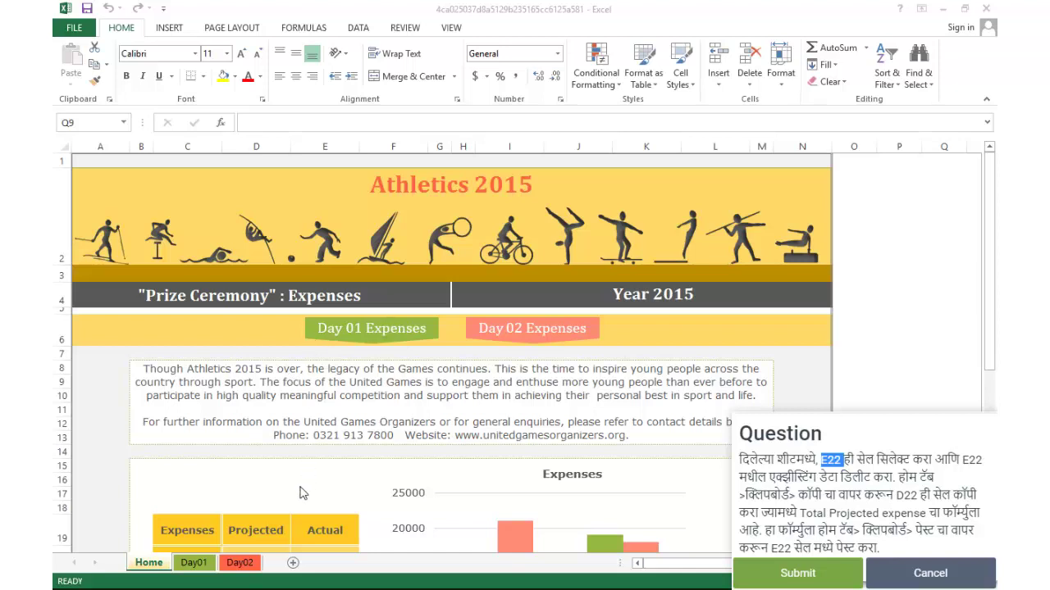
{"action": "scroll", "coordinate": [309, 494], "scroll_direction": "down", "scroll_amount": 1}
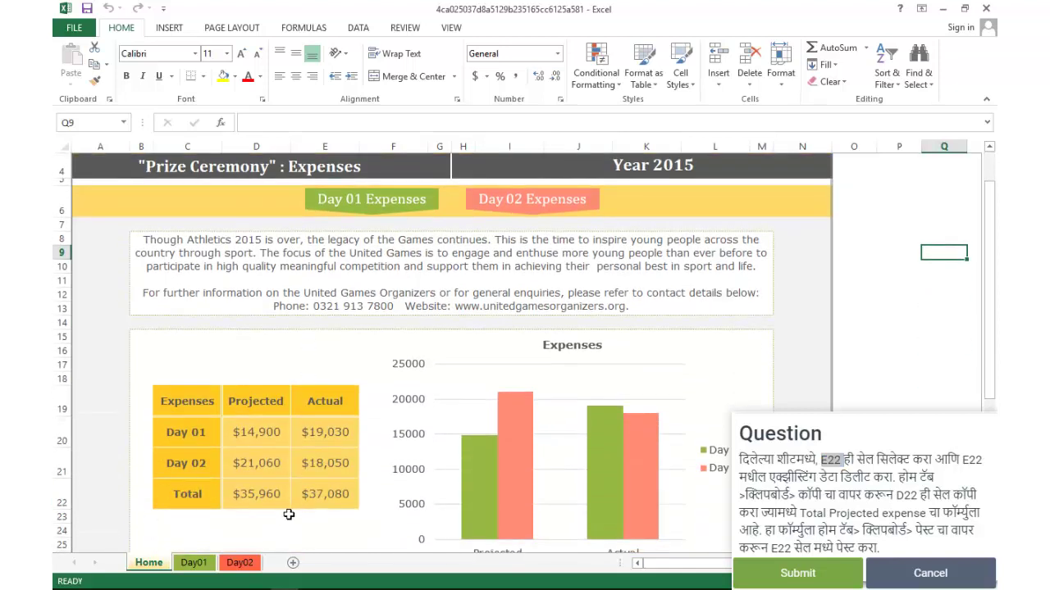
{"action": "left_click", "coordinate": [306, 502]}
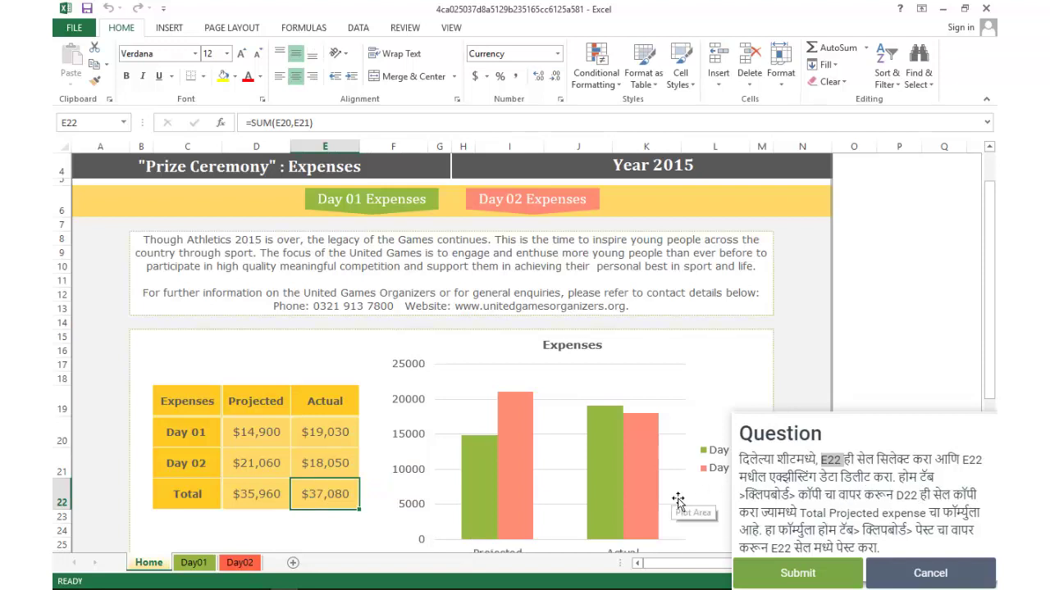
{"action": "key", "text": "Delete"}
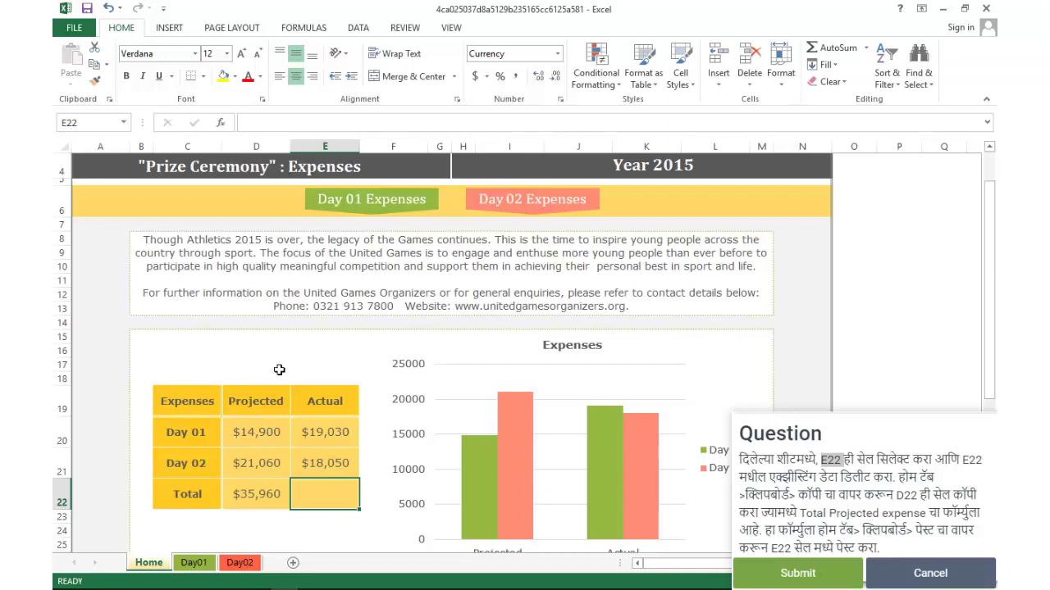
Copy the Projected total formula from D22 into E22 and submit the answer
{"action": "left_click", "coordinate": [267, 496]}
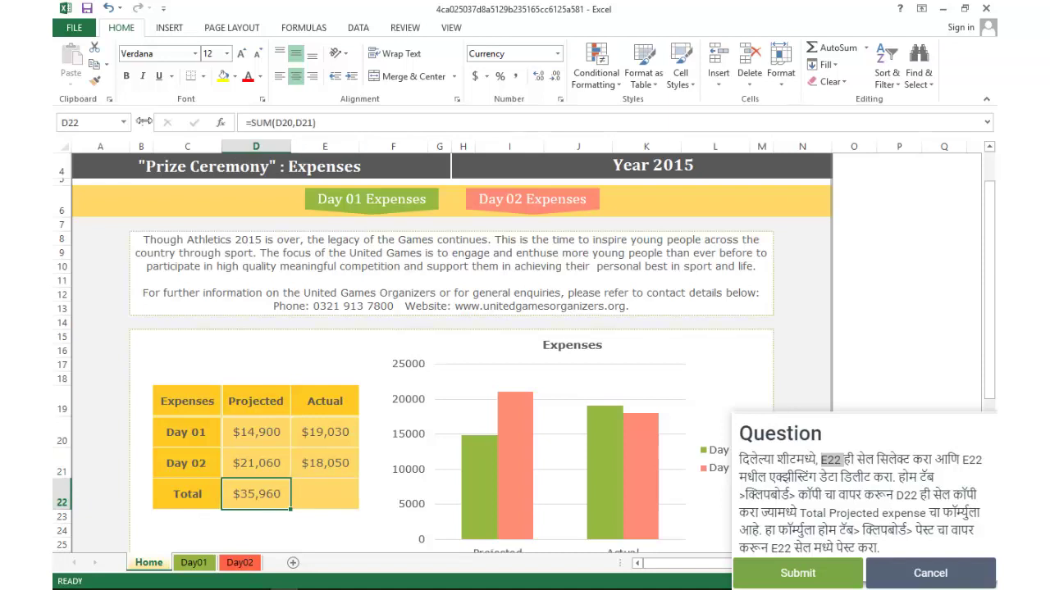
{"action": "left_click", "coordinate": [95, 65]}
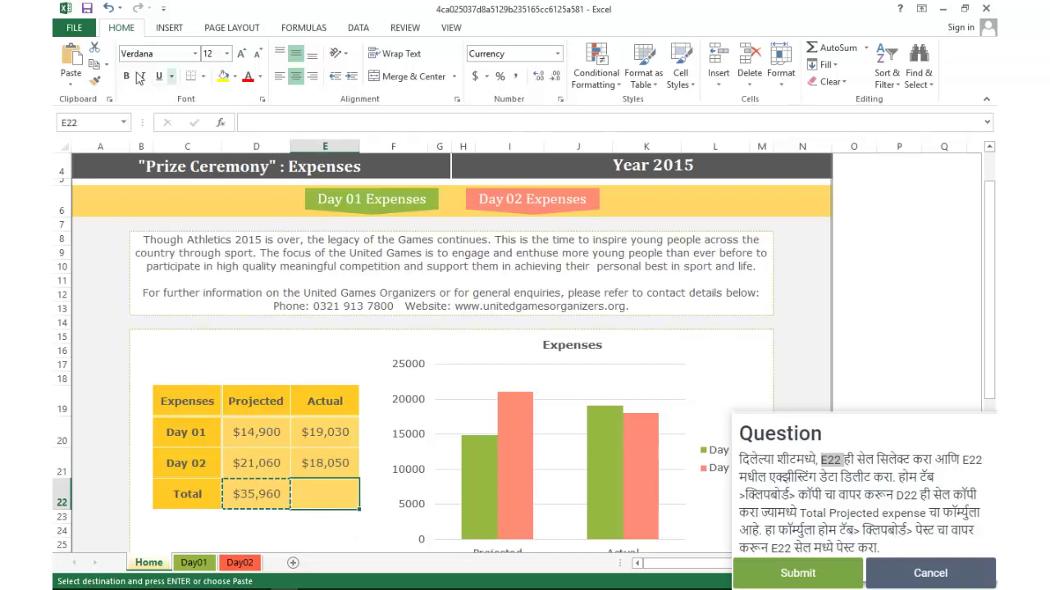
{"action": "left_click", "coordinate": [71, 57]}
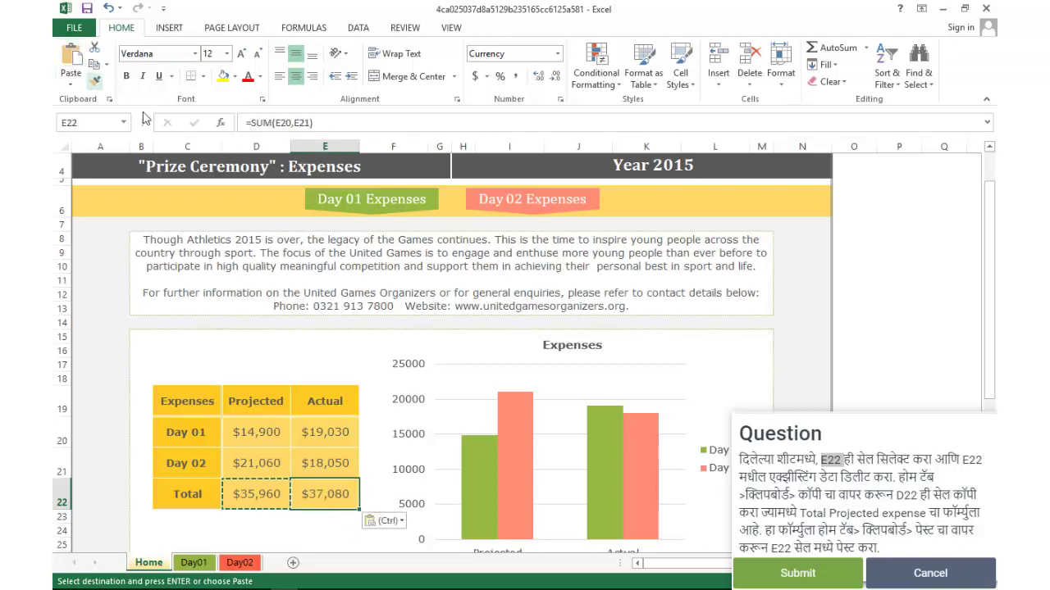
{"action": "left_click", "coordinate": [796, 572]}
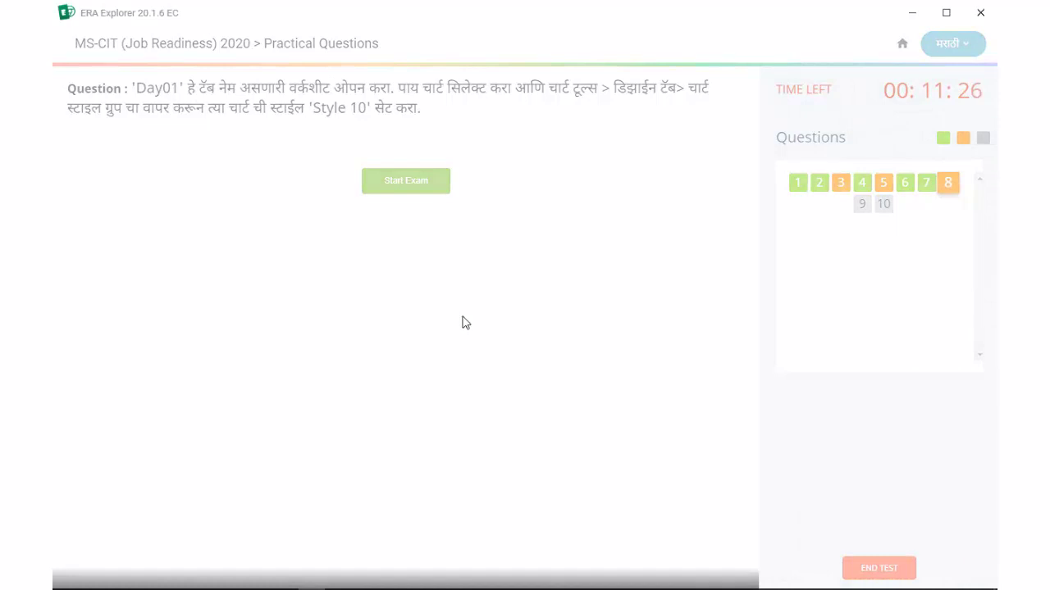
Maximize the question 8 workbook and enable its content, continuing without updating the links
{"action": "mouse_move", "coordinate": [284, 579]}
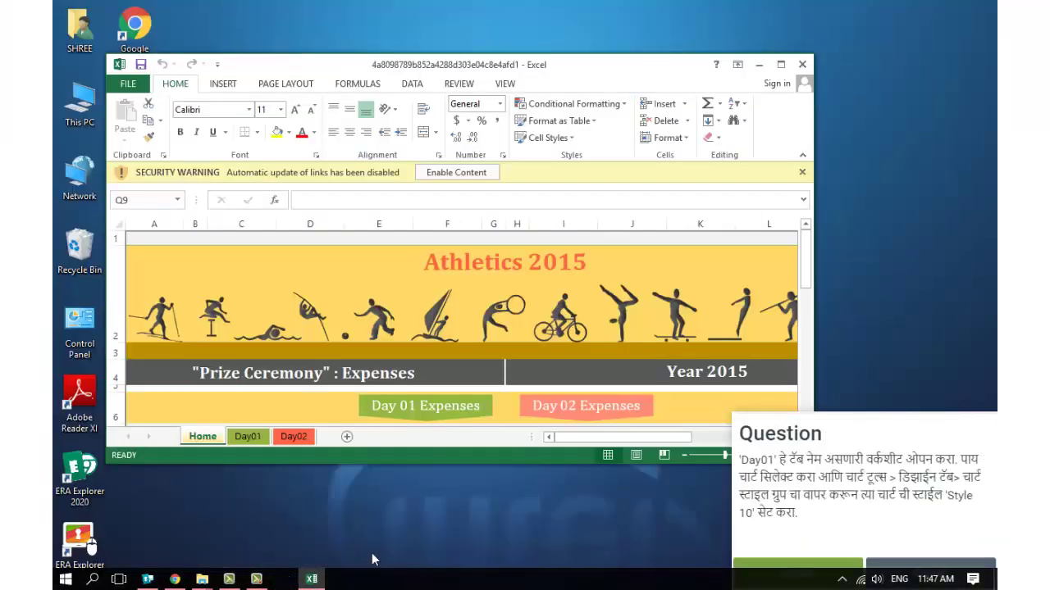
{"action": "left_click", "coordinate": [780, 64]}
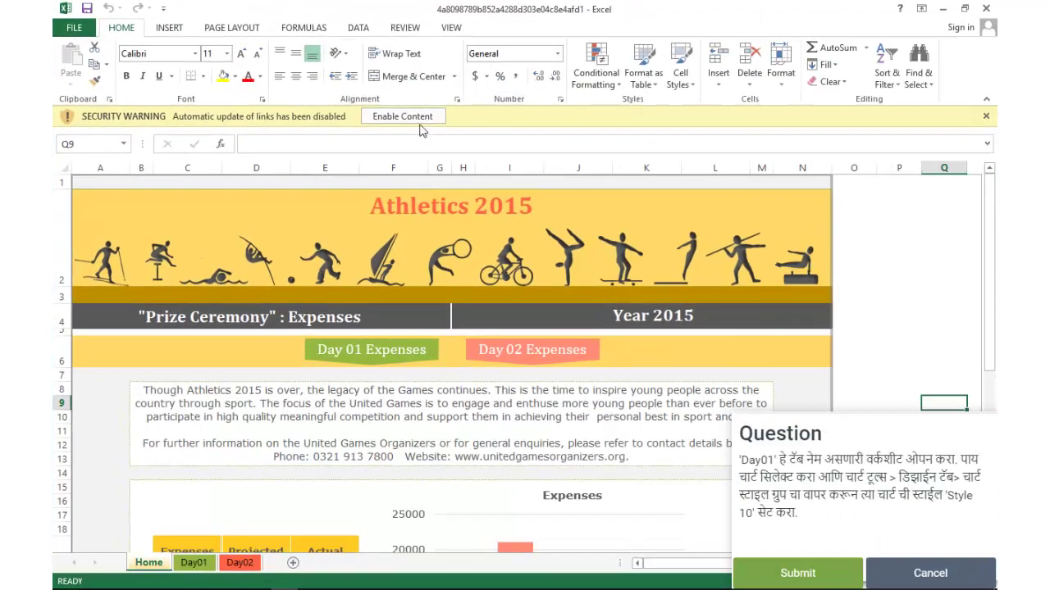
{"action": "left_click", "coordinate": [420, 123]}
{"action": "left_click", "coordinate": [479, 346]}
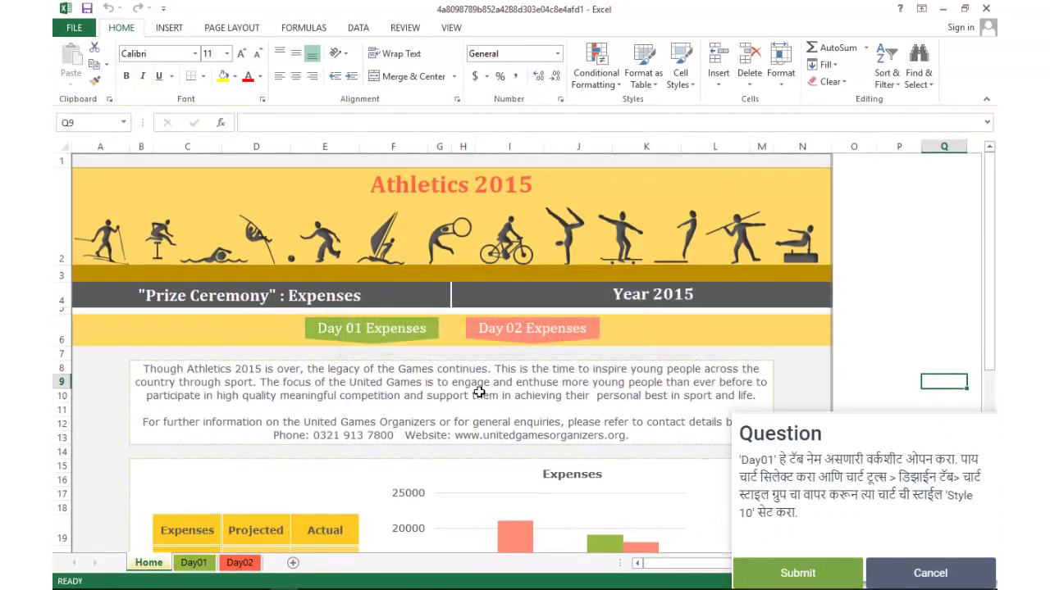
Open the Day01 worksheet and go to the pie chart below the Total Expenses table
{"action": "left_click", "coordinate": [193, 563]}
{"action": "scroll", "coordinate": [278, 385], "scroll_direction": "up", "scroll_amount": 14}
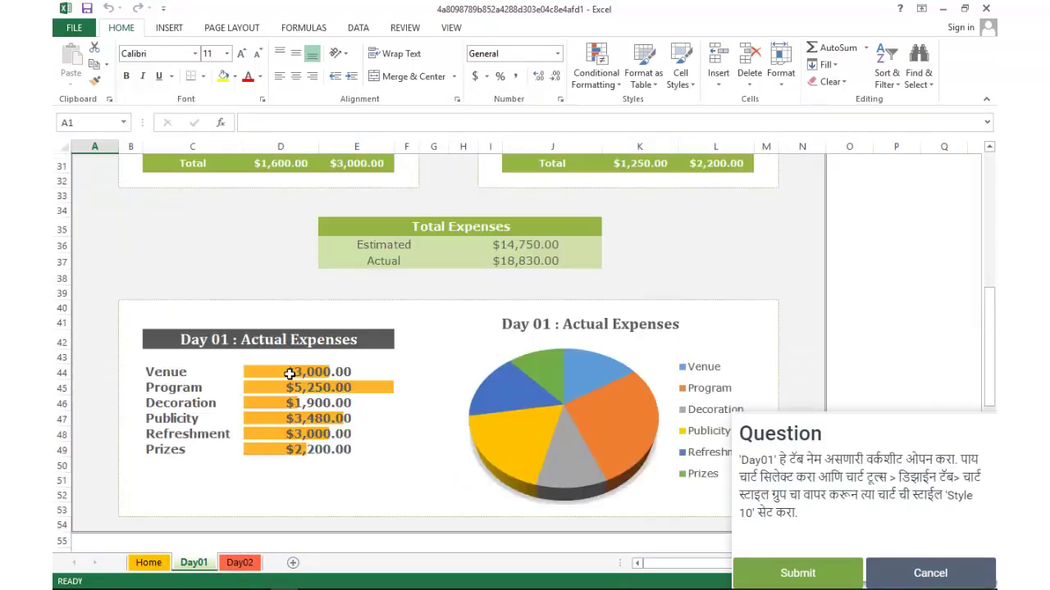
{"action": "scroll", "coordinate": [328, 374], "scroll_direction": "down", "scroll_amount": 5}
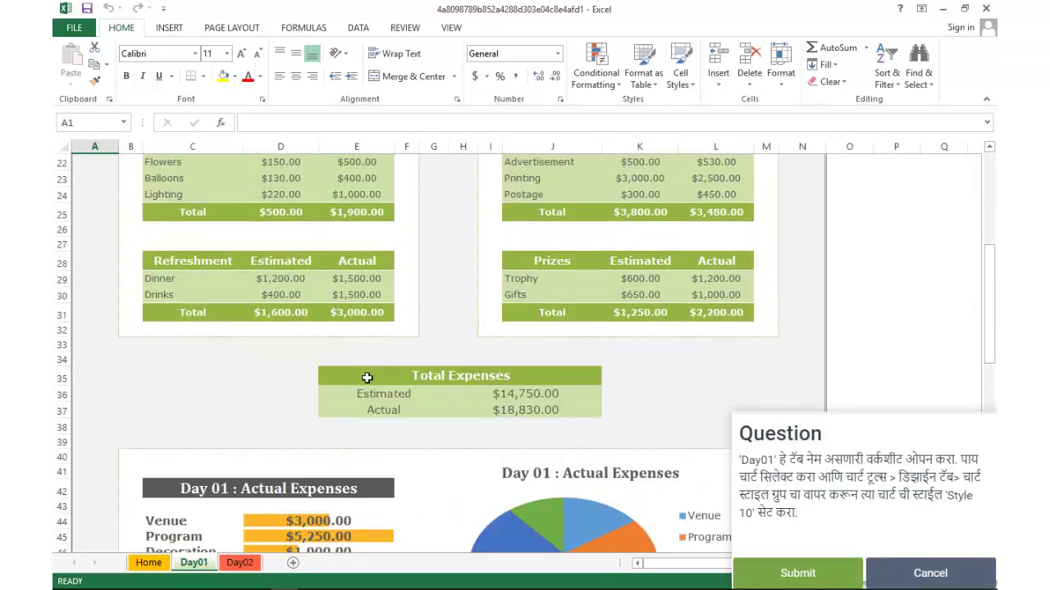
Apply chart Style 10 to the Day 01 : Actual Expenses pie chart and submit the answer
{"action": "left_click", "coordinate": [539, 435]}
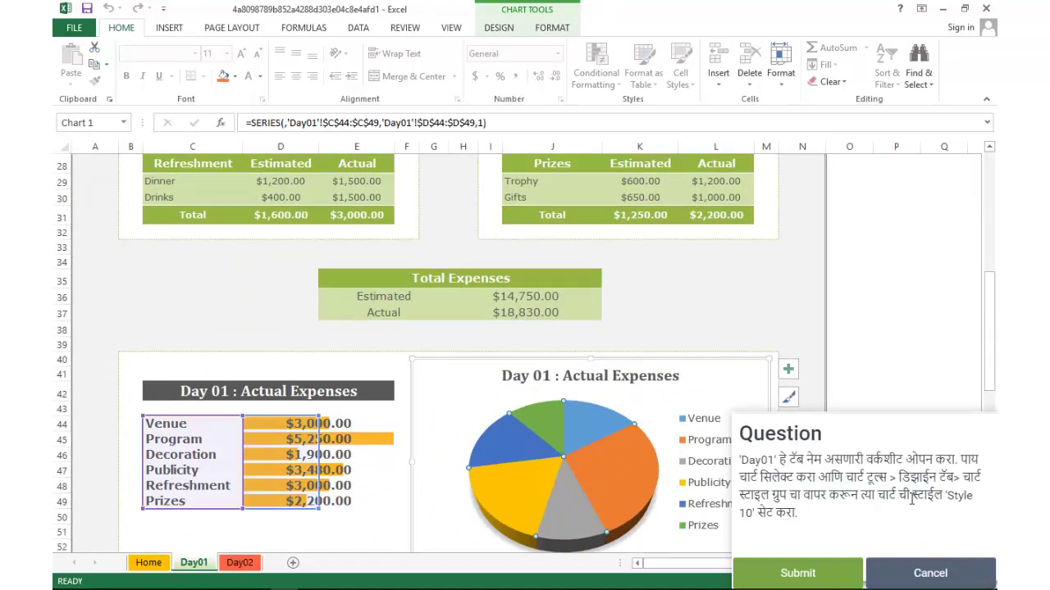
{"action": "left_click", "coordinate": [504, 34]}
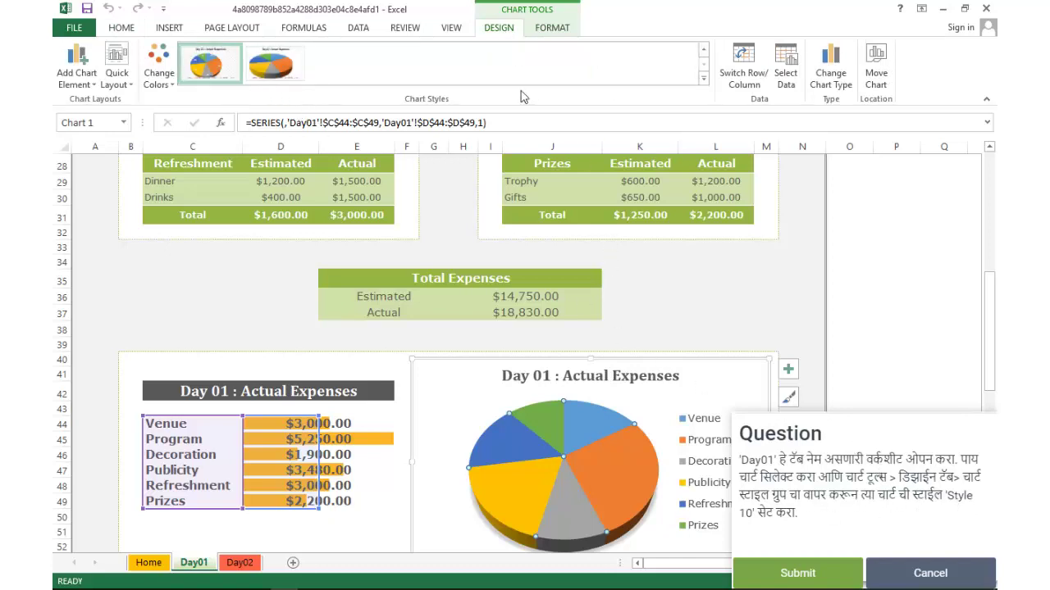
{"action": "left_click", "coordinate": [702, 78]}
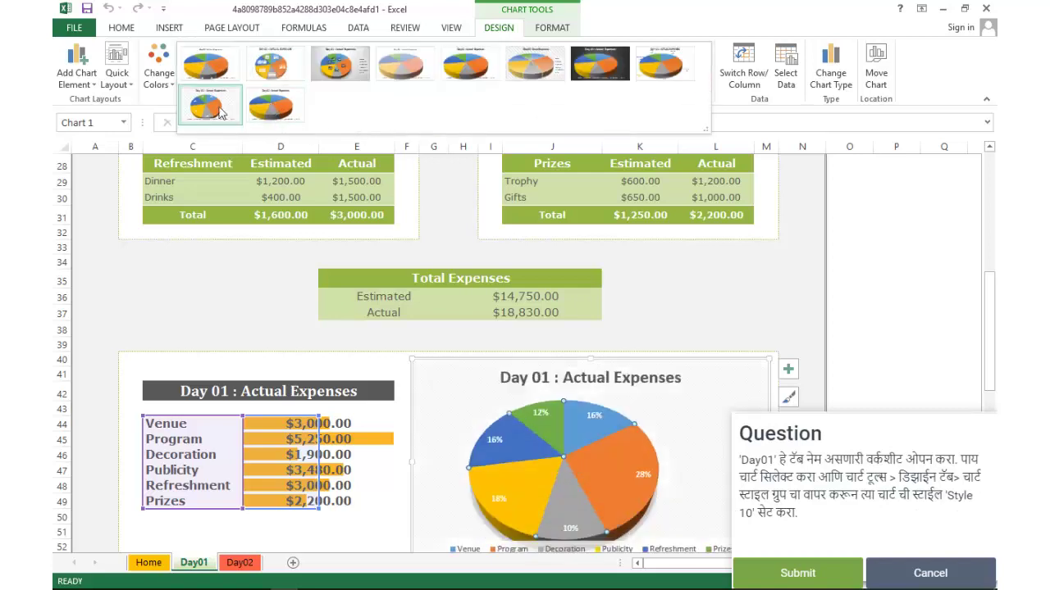
{"action": "left_click", "coordinate": [284, 105]}
{"action": "scroll", "coordinate": [477, 360], "scroll_direction": "down", "scroll_amount": 3}
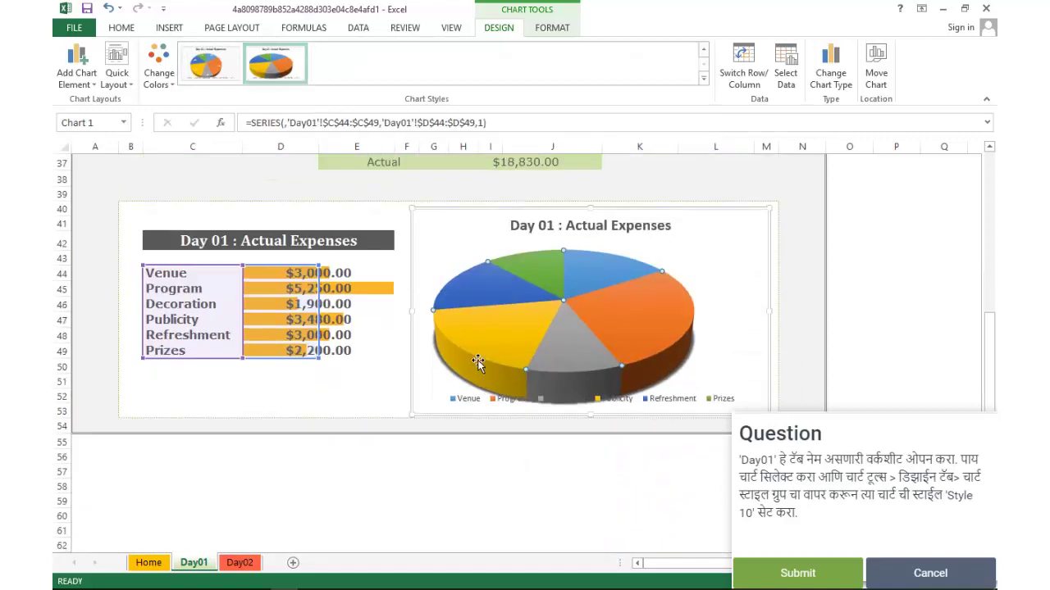
{"action": "left_click", "coordinate": [742, 574]}
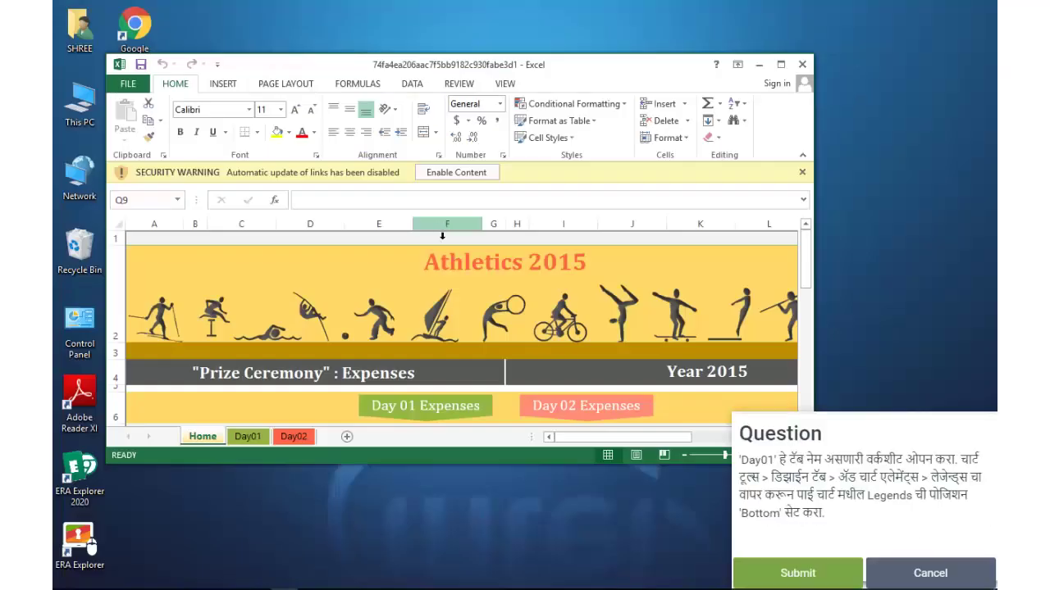
Maximize the question 9 workbook and enable its content, continuing without updating the links
{"action": "left_click", "coordinate": [781, 64]}
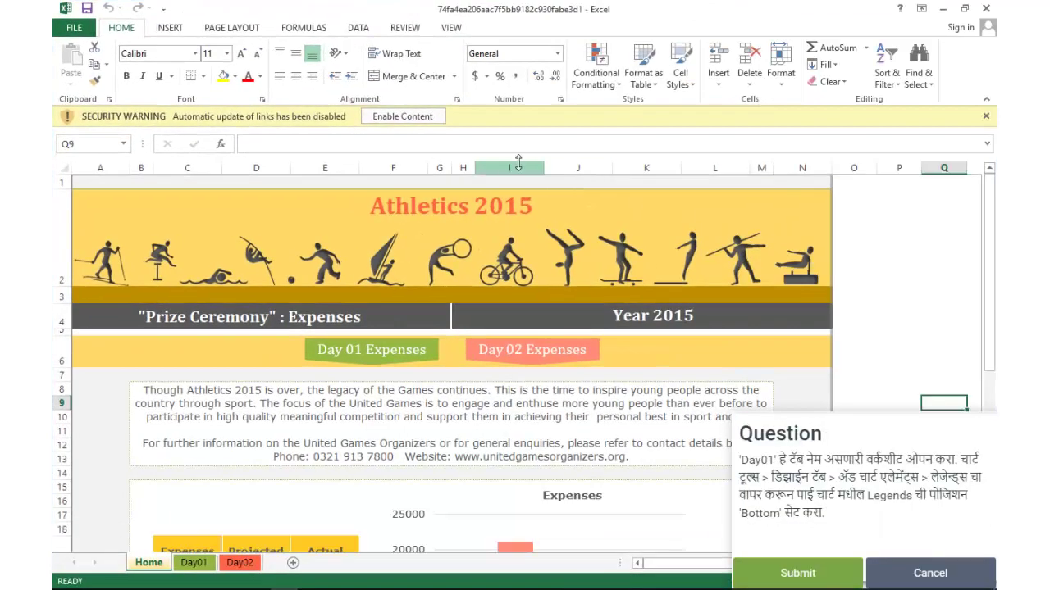
{"action": "left_click", "coordinate": [418, 122]}
{"action": "left_click", "coordinate": [491, 357]}
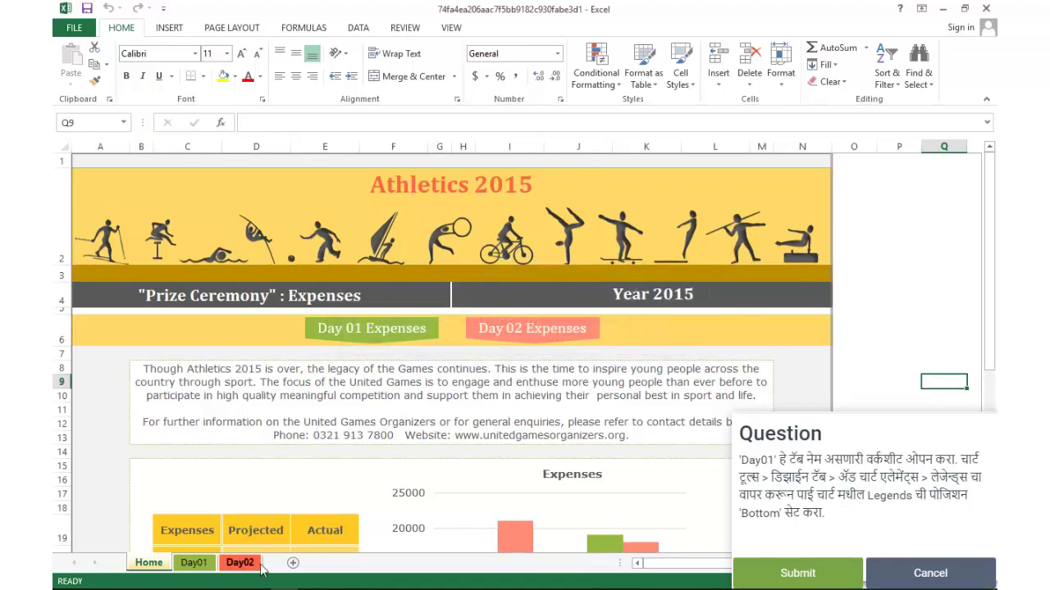
Open the Day01 worksheet and go to the Day 01 : Actual Expenses pie chart
{"action": "left_click", "coordinate": [194, 563]}
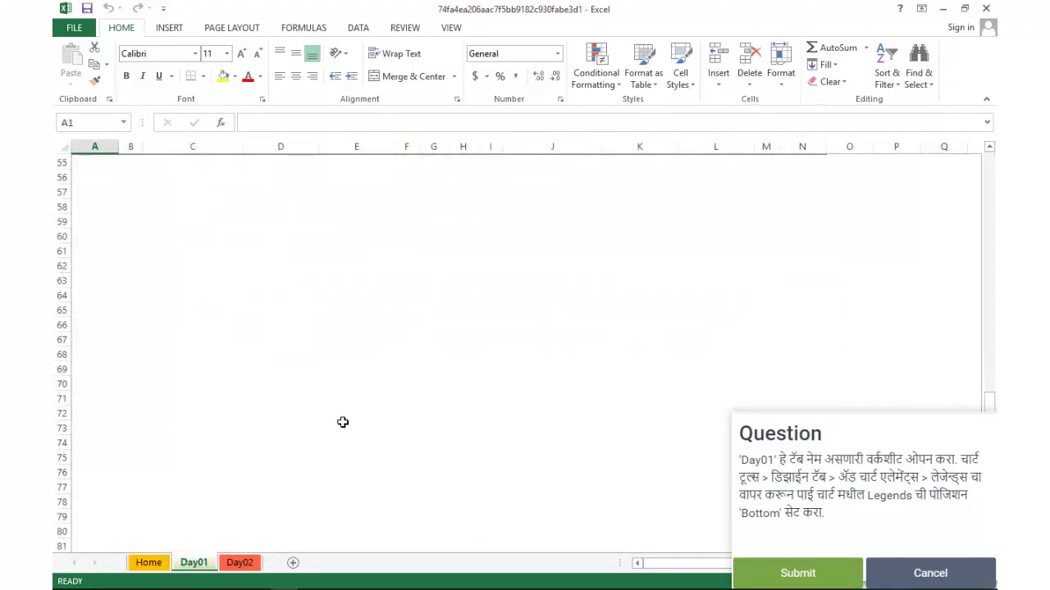
{"action": "scroll", "coordinate": [342, 424], "scroll_direction": "up", "scroll_amount": 9}
{"action": "scroll", "coordinate": [349, 410], "scroll_direction": "up", "scroll_amount": 4}
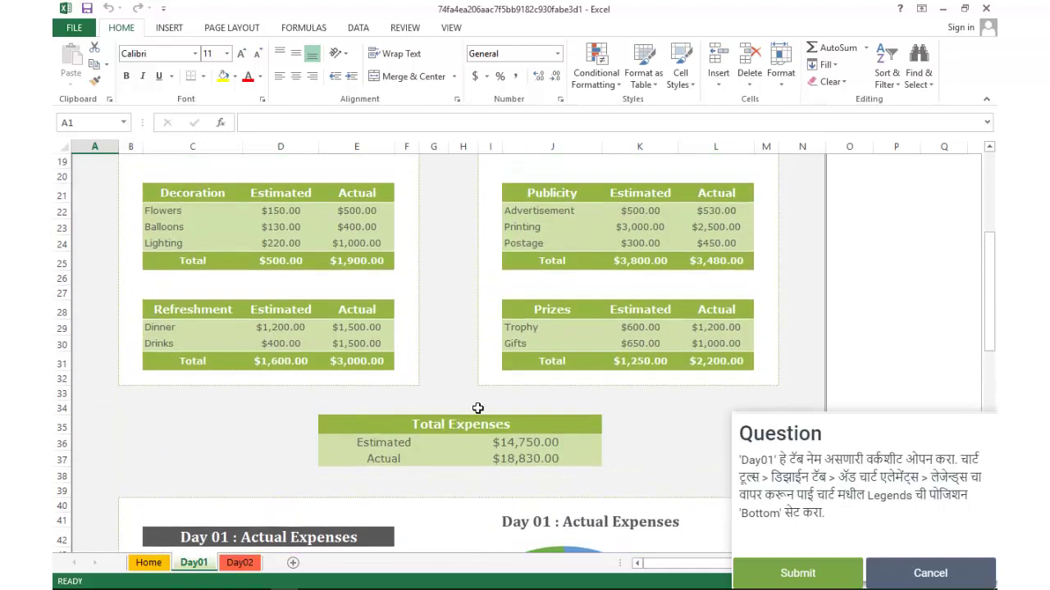
{"action": "scroll", "coordinate": [478, 409], "scroll_direction": "down", "scroll_amount": 2}
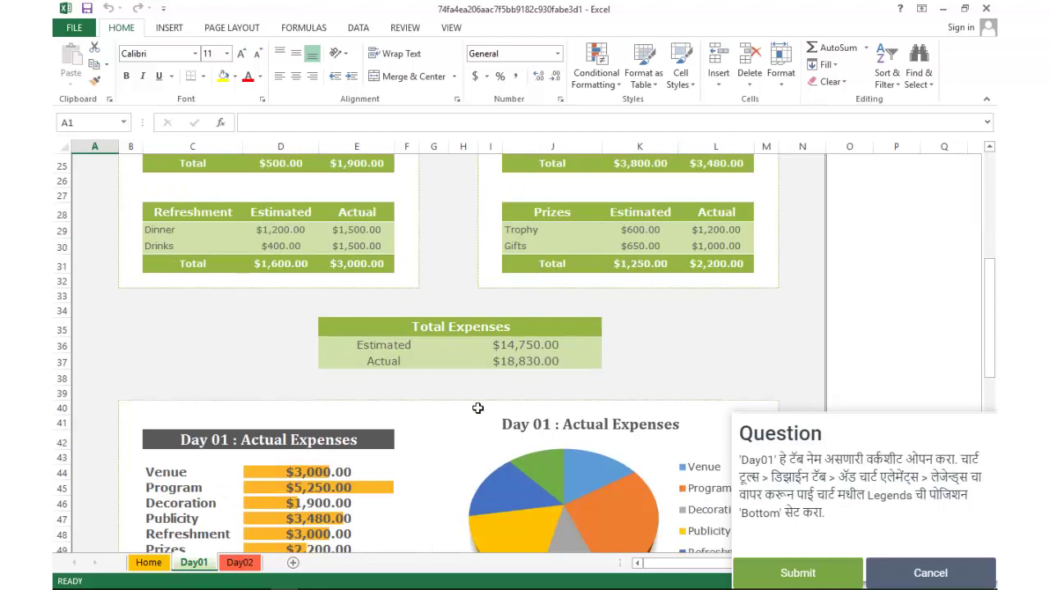
{"action": "scroll", "coordinate": [479, 408], "scroll_direction": "down", "scroll_amount": 1}
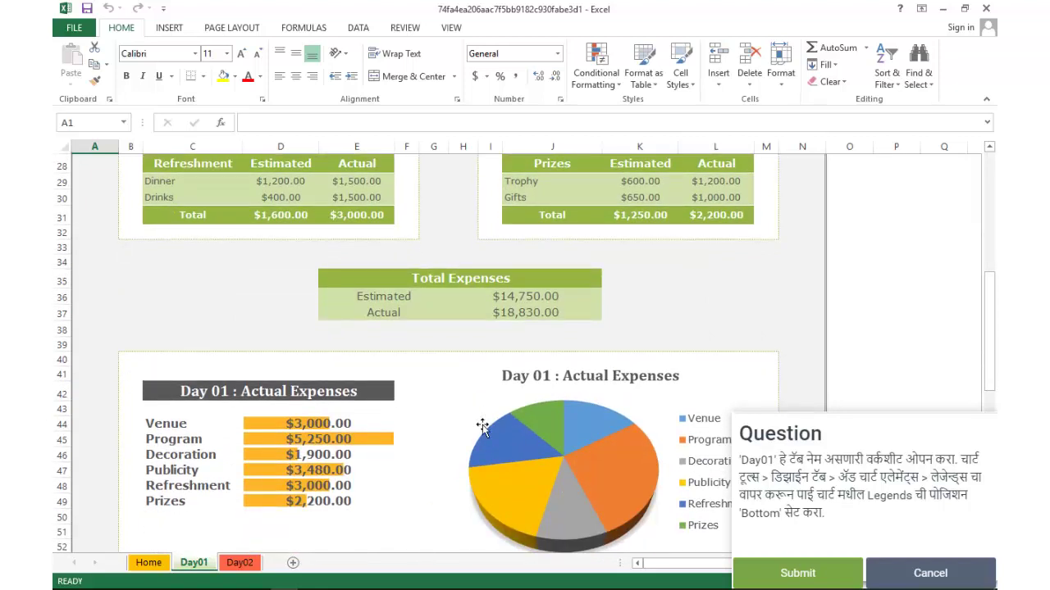
Set the legend position of the Actual Expenses pie chart to Bottom and submit the answer
{"action": "left_click", "coordinate": [501, 438]}
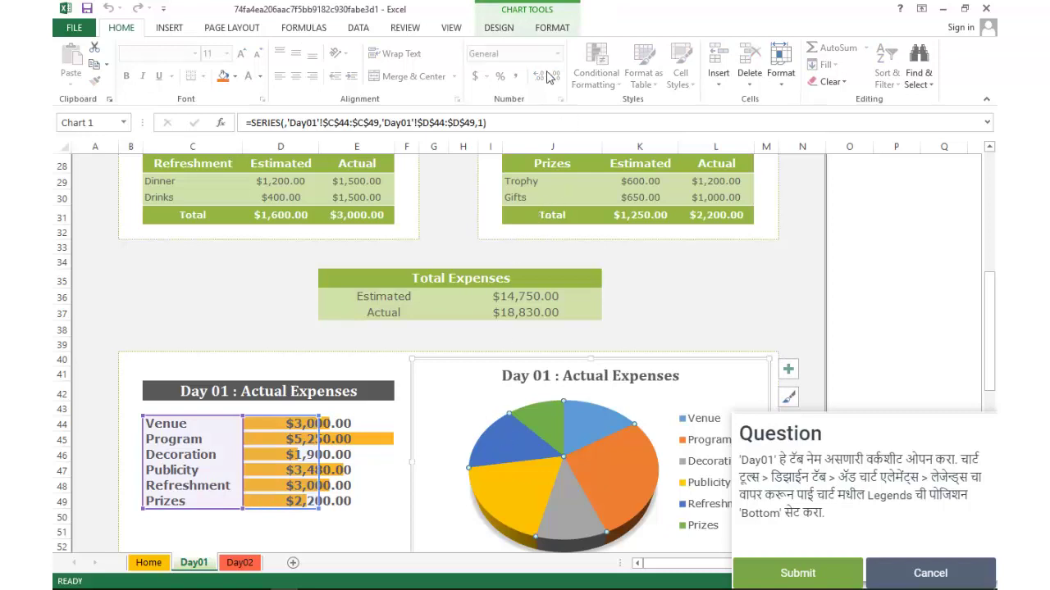
{"action": "left_click", "coordinate": [510, 30]}
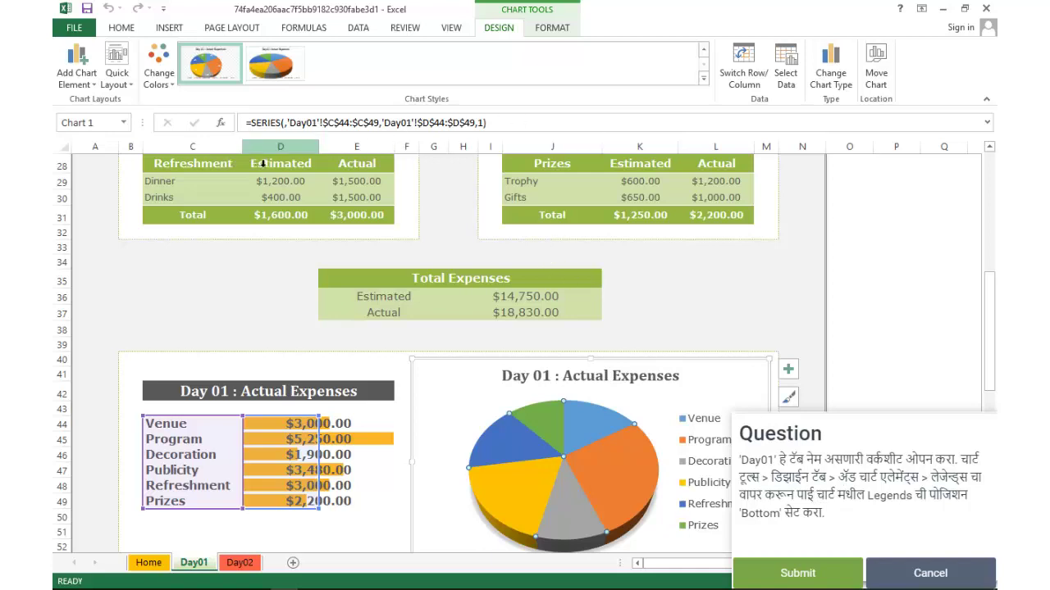
{"action": "left_click", "coordinate": [76, 87]}
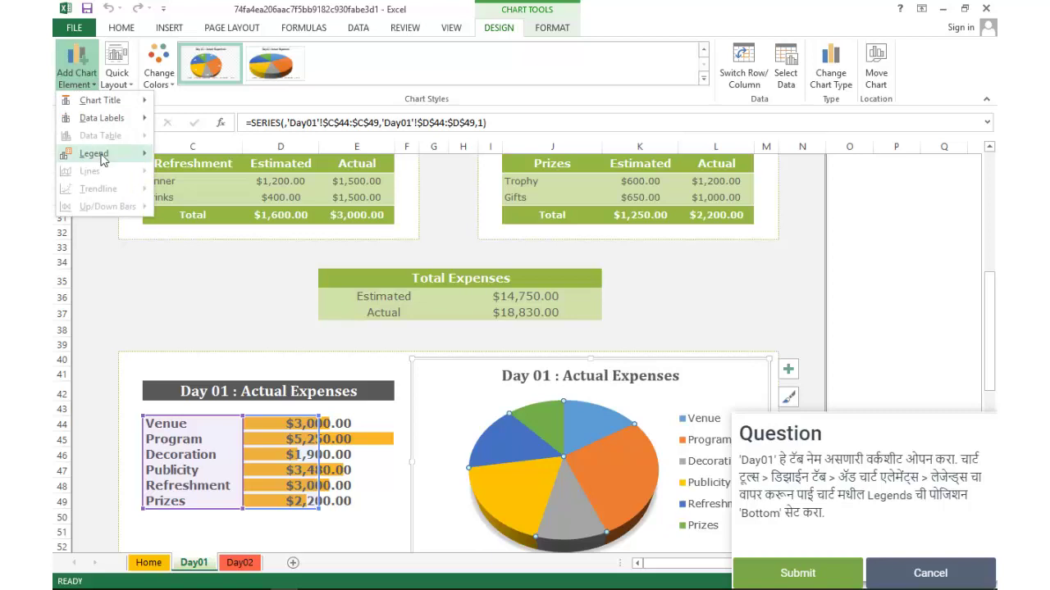
{"action": "mouse_move", "coordinate": [103, 159]}
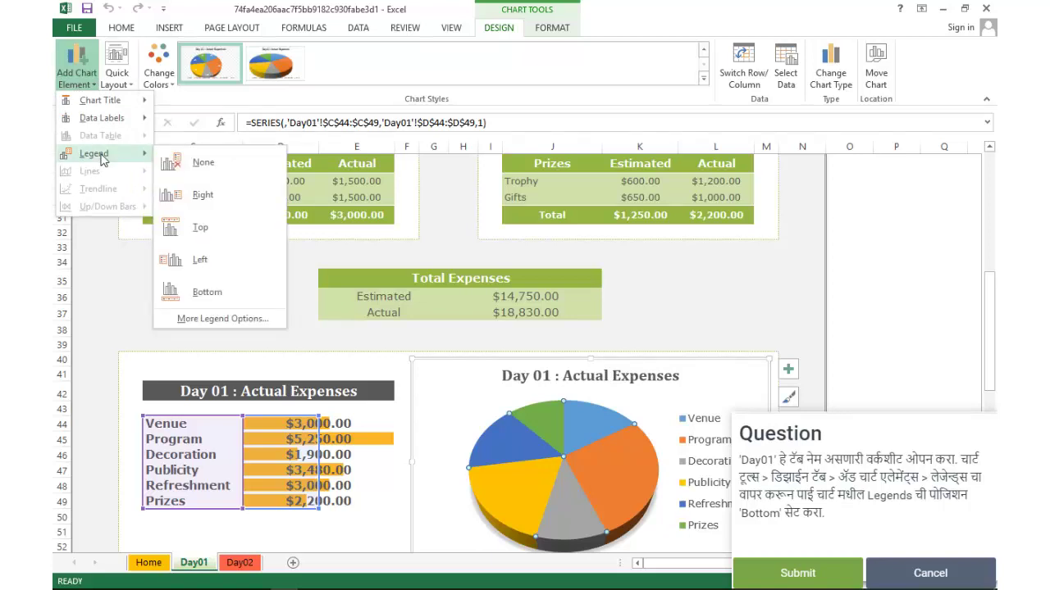
{"action": "left_click", "coordinate": [207, 292]}
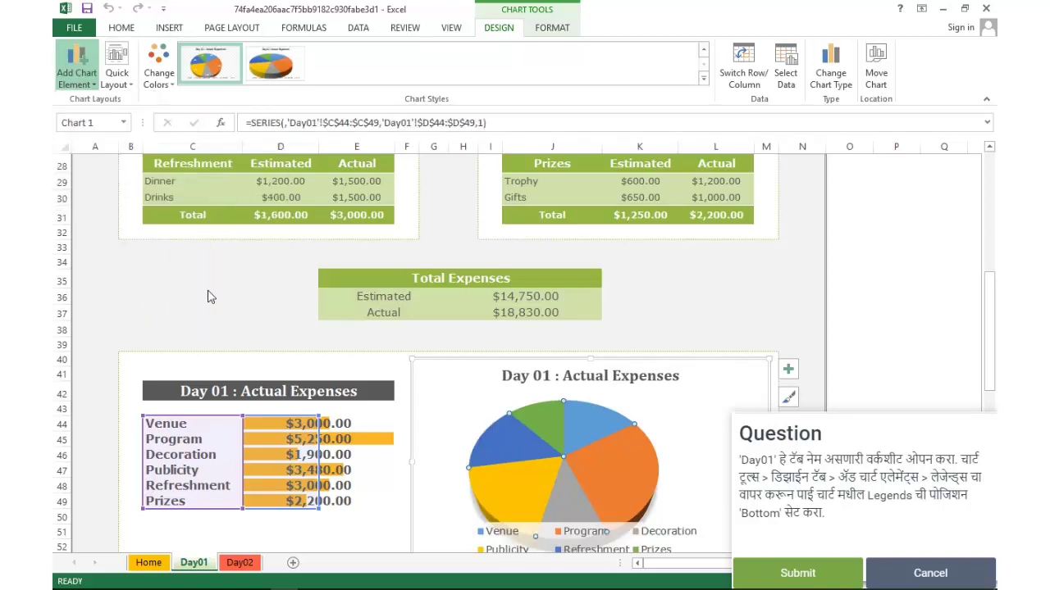
{"action": "scroll", "coordinate": [393, 355], "scroll_direction": "down", "scroll_amount": 3}
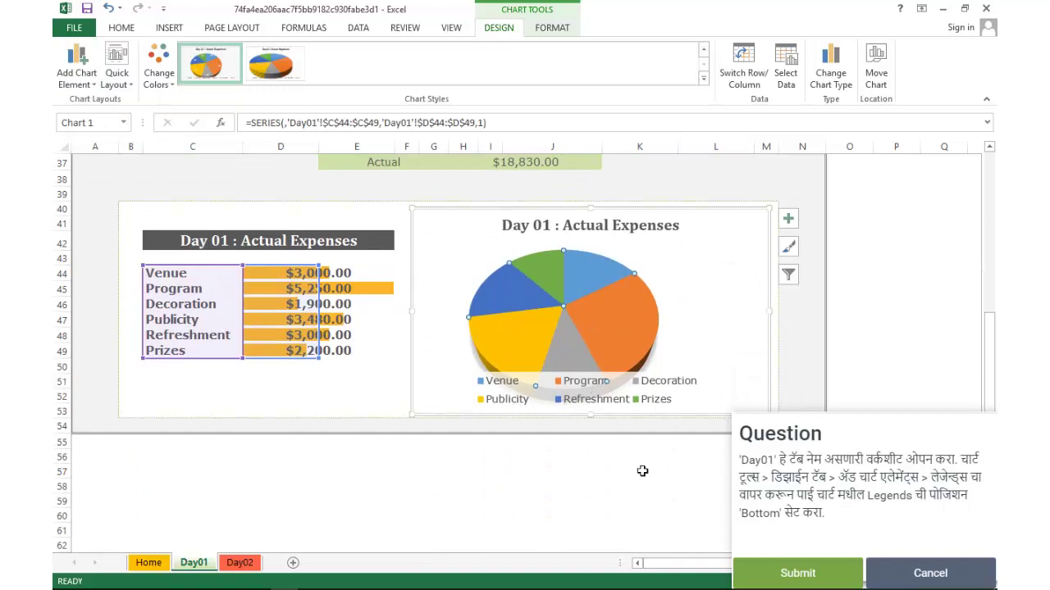
{"action": "left_click", "coordinate": [768, 579]}
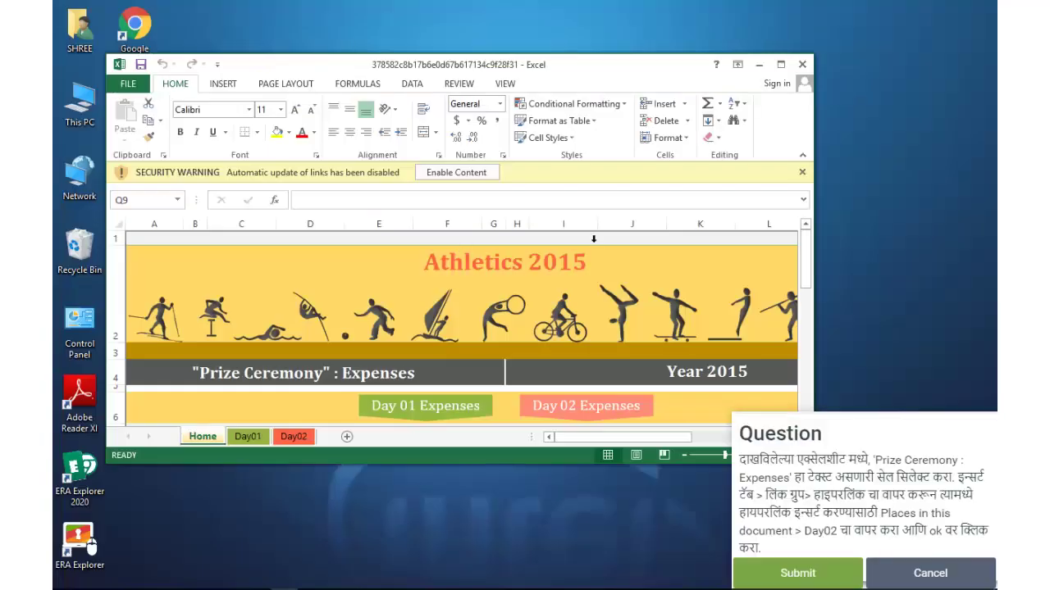
Maximize the hyperlink question's workbook and enable its content, continuing without updating the links
{"action": "left_click", "coordinate": [780, 64]}
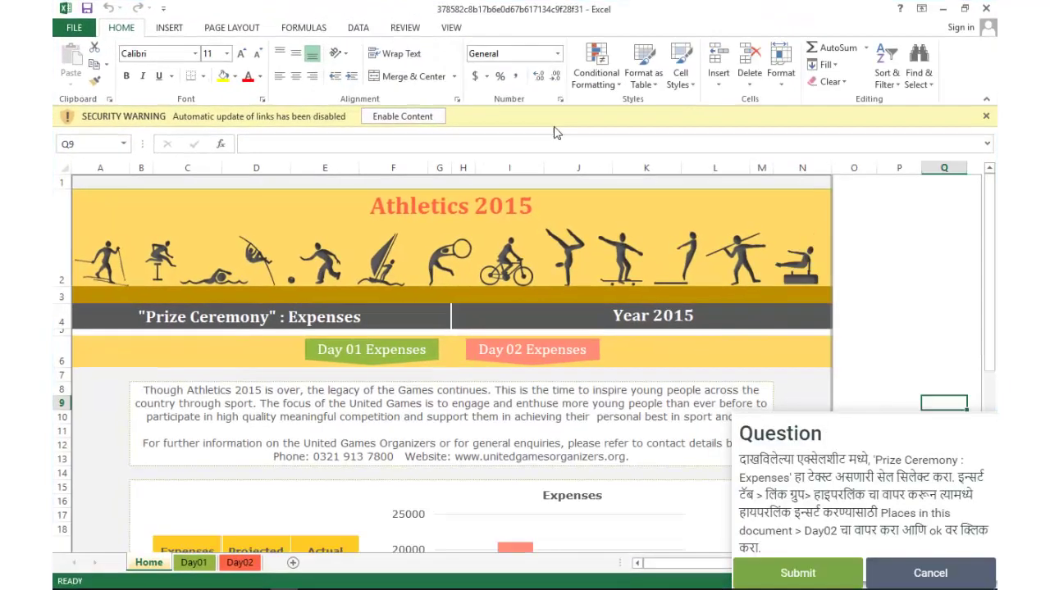
{"action": "left_click", "coordinate": [421, 112]}
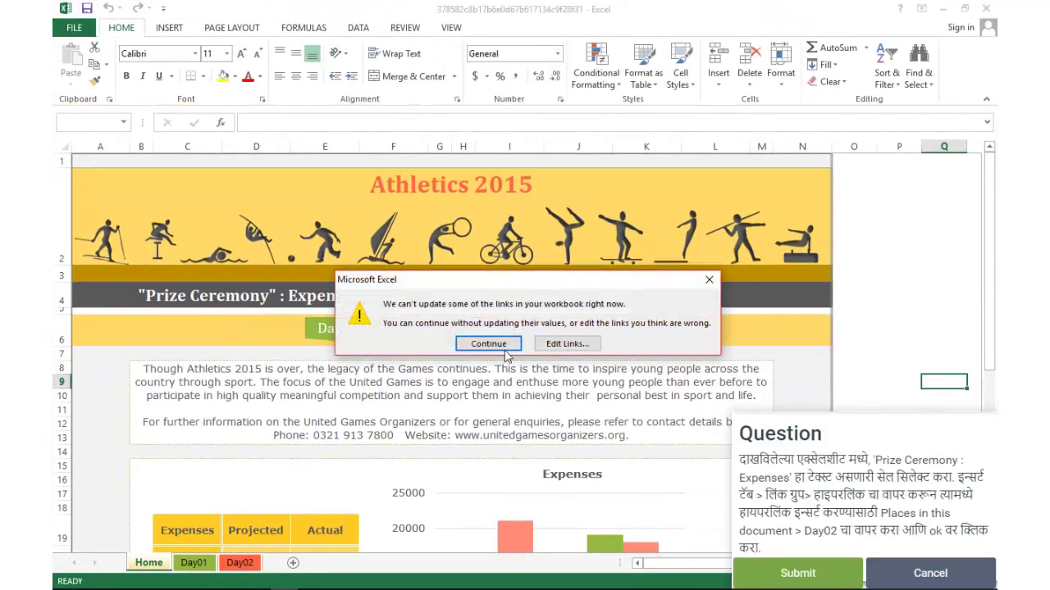
{"action": "left_click", "coordinate": [489, 343]}
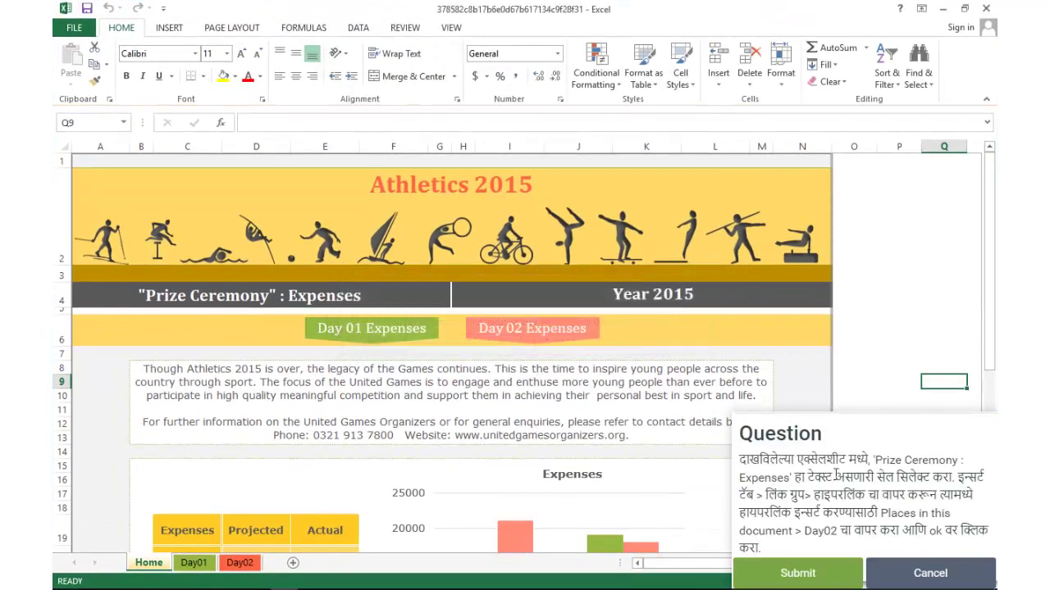
{"action": "left_click", "coordinate": [584, 435]}
{"action": "scroll", "coordinate": [549, 420], "scroll_direction": "down", "scroll_amount": 2}
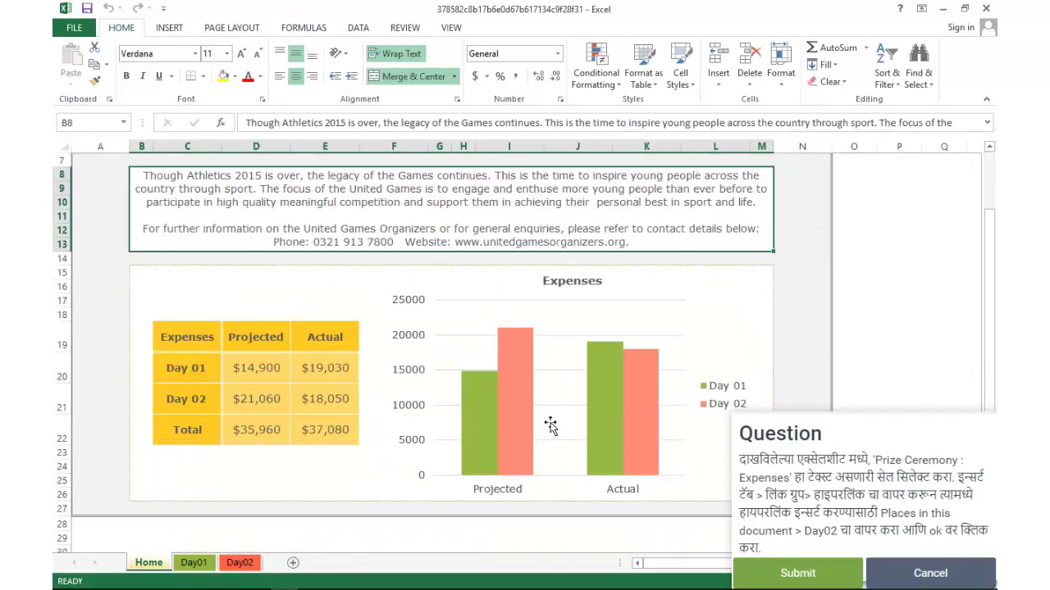
{"action": "scroll", "coordinate": [549, 424], "scroll_direction": "down", "scroll_amount": 8}
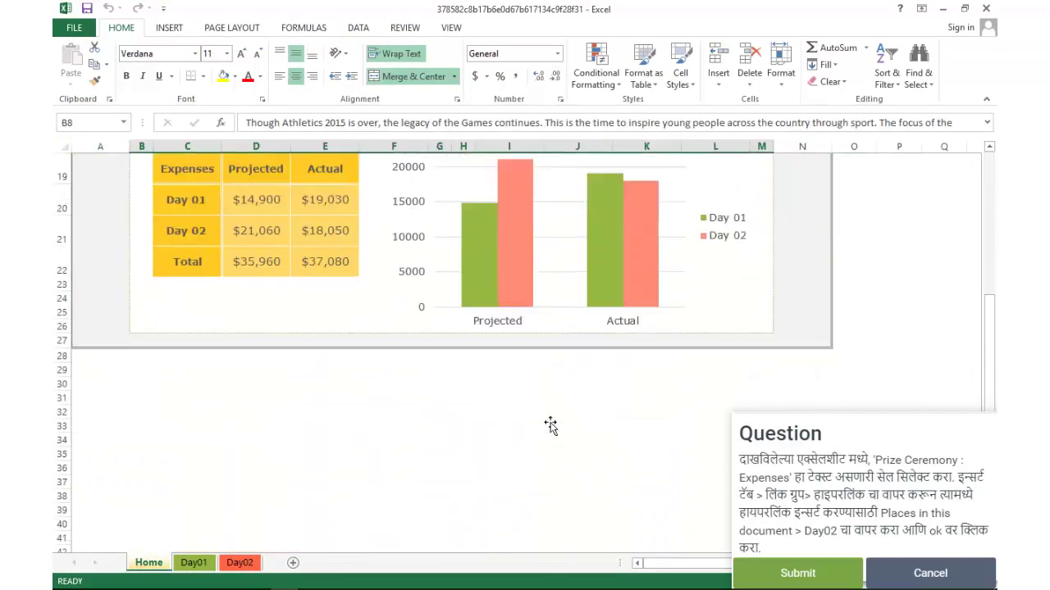
{"action": "scroll", "coordinate": [549, 424], "scroll_direction": "up", "scroll_amount": 10}
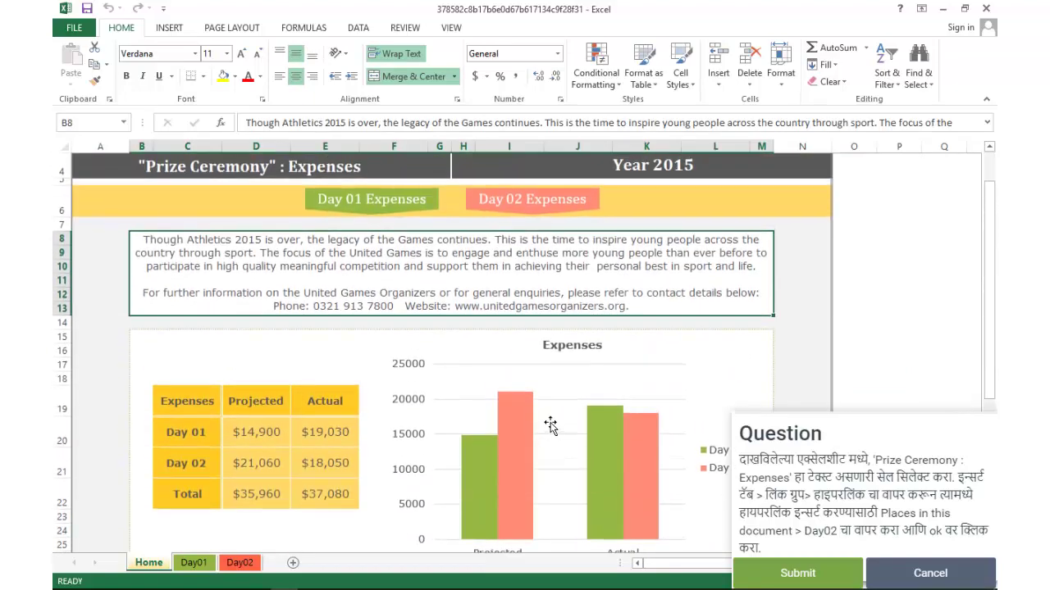
{"action": "scroll", "coordinate": [548, 421], "scroll_direction": "down", "scroll_amount": 2}
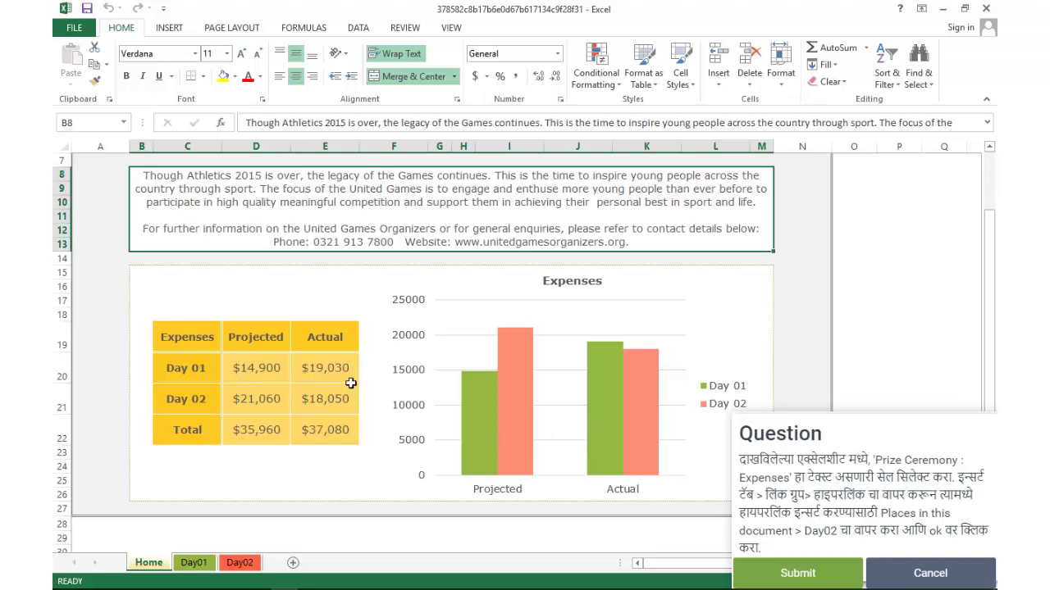
{"action": "scroll", "coordinate": [394, 456], "scroll_direction": "up", "scroll_amount": 1}
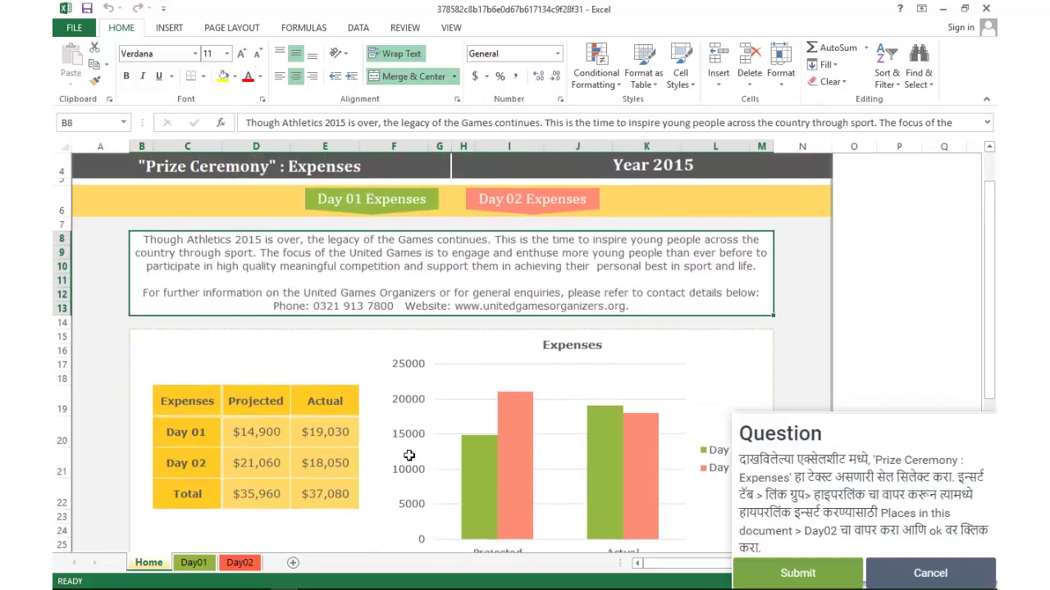
{"action": "scroll", "coordinate": [484, 284], "scroll_direction": "up", "scroll_amount": 2}
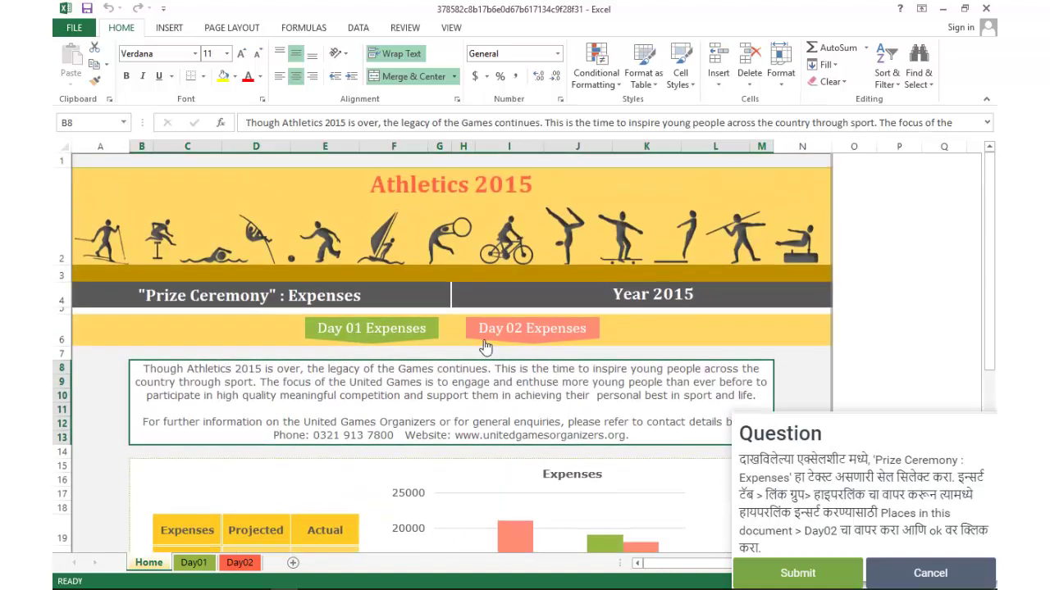
Link the "Prize Ceremony" : Expenses cell on the Home sheet to the Day02 sheet in this document and submit the answer
{"action": "left_click", "coordinate": [290, 297]}
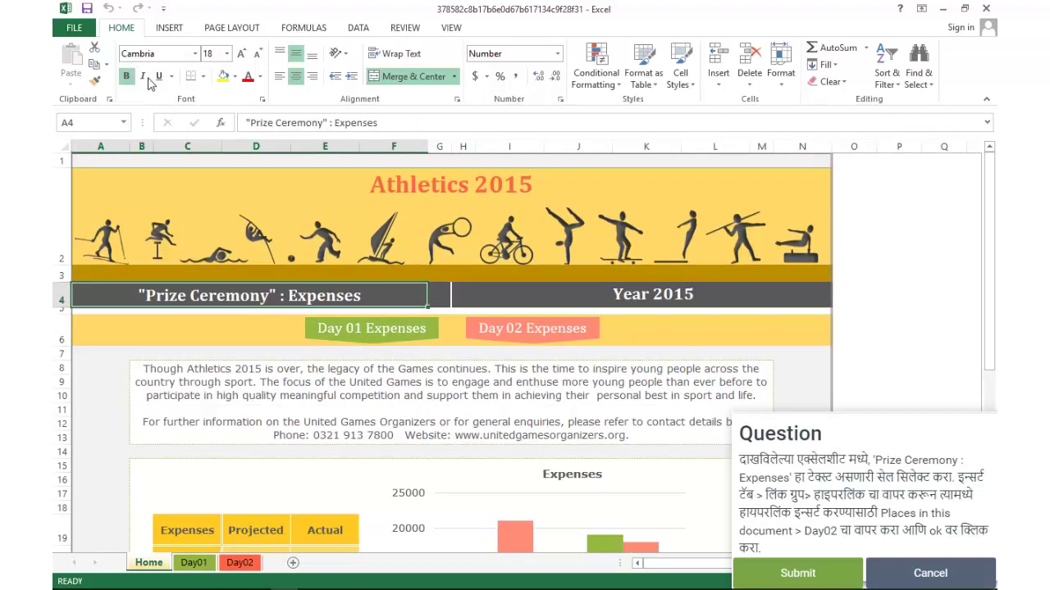
{"action": "left_click", "coordinate": [165, 30]}
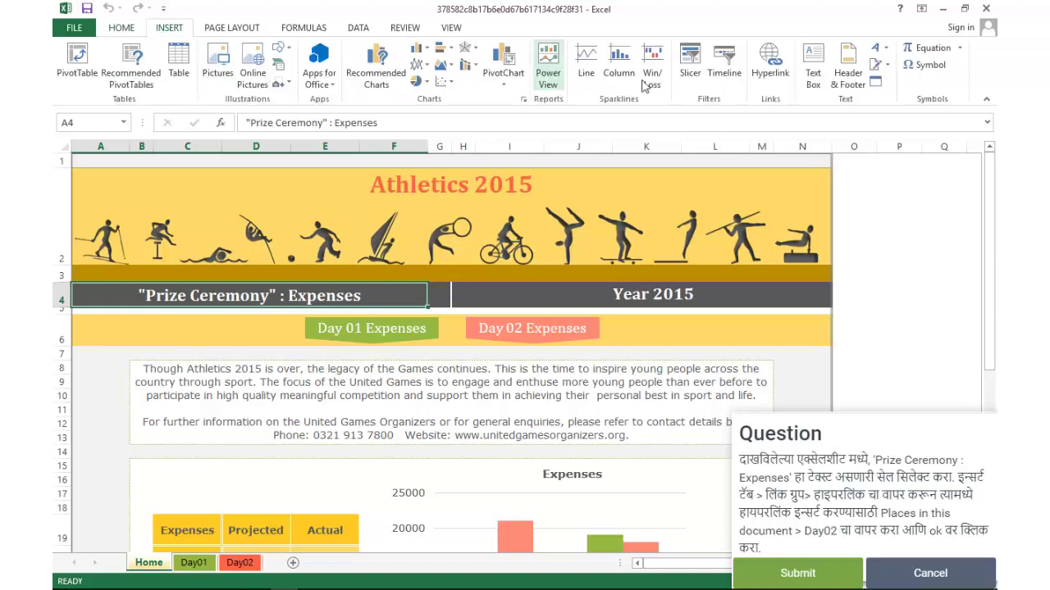
{"action": "left_click", "coordinate": [767, 72]}
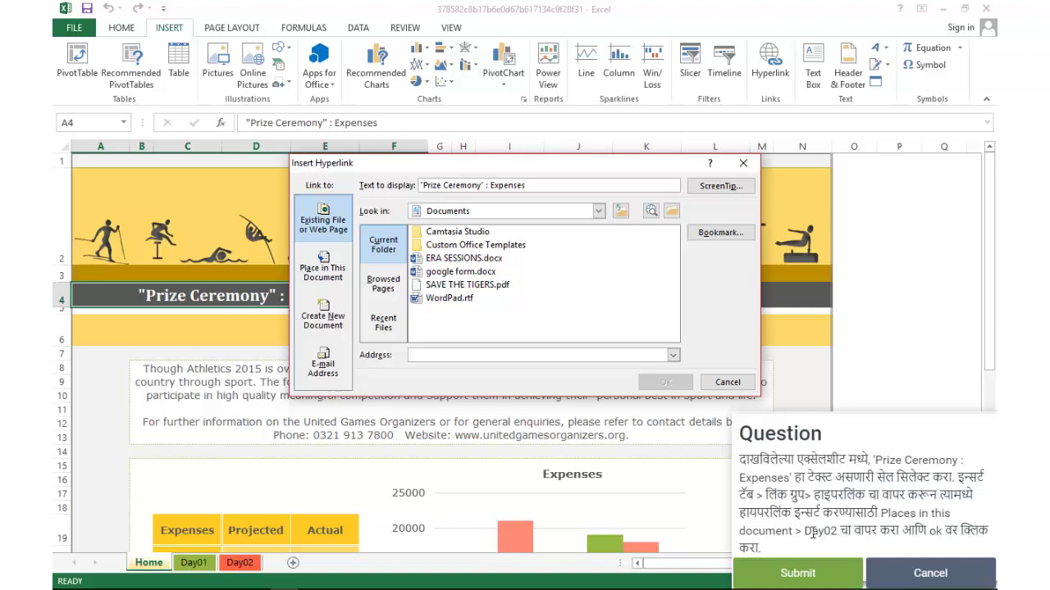
{"action": "left_click", "coordinate": [334, 275]}
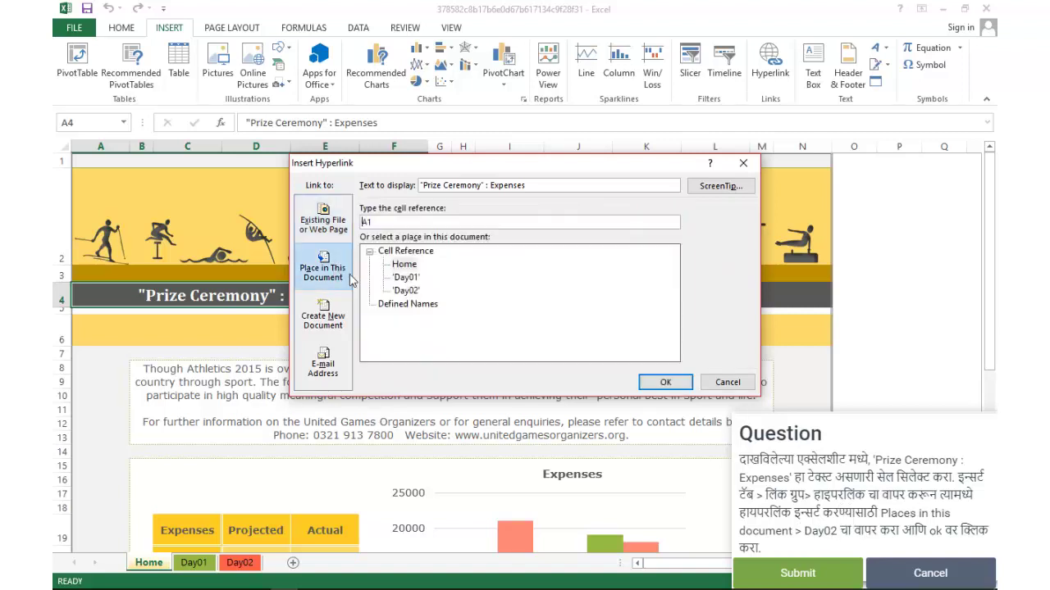
{"action": "left_click", "coordinate": [414, 292]}
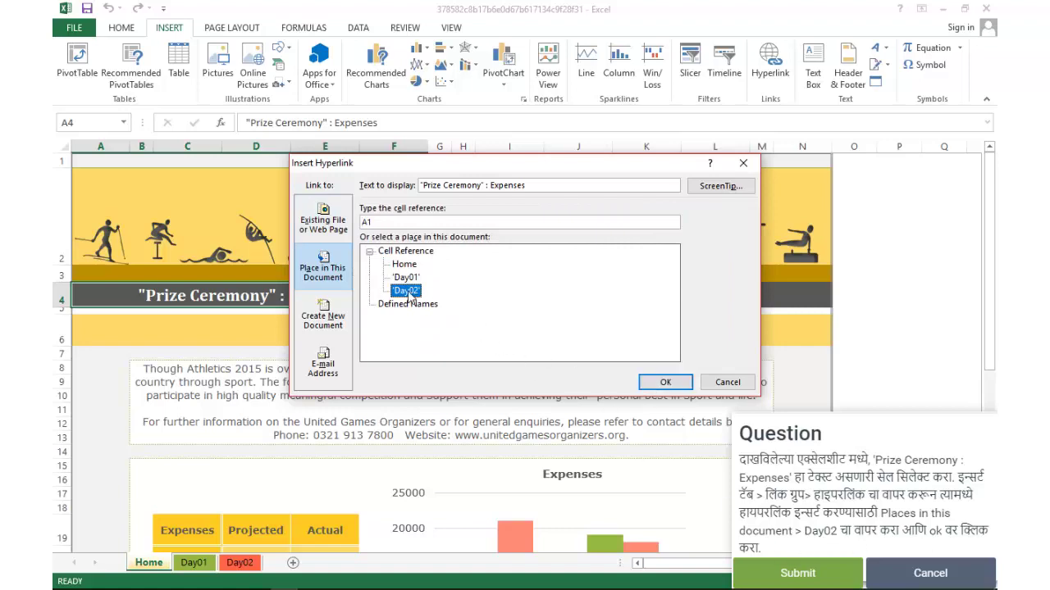
{"action": "left_click", "coordinate": [660, 383]}
{"action": "scroll", "coordinate": [656, 414], "scroll_direction": "down", "scroll_amount": 3}
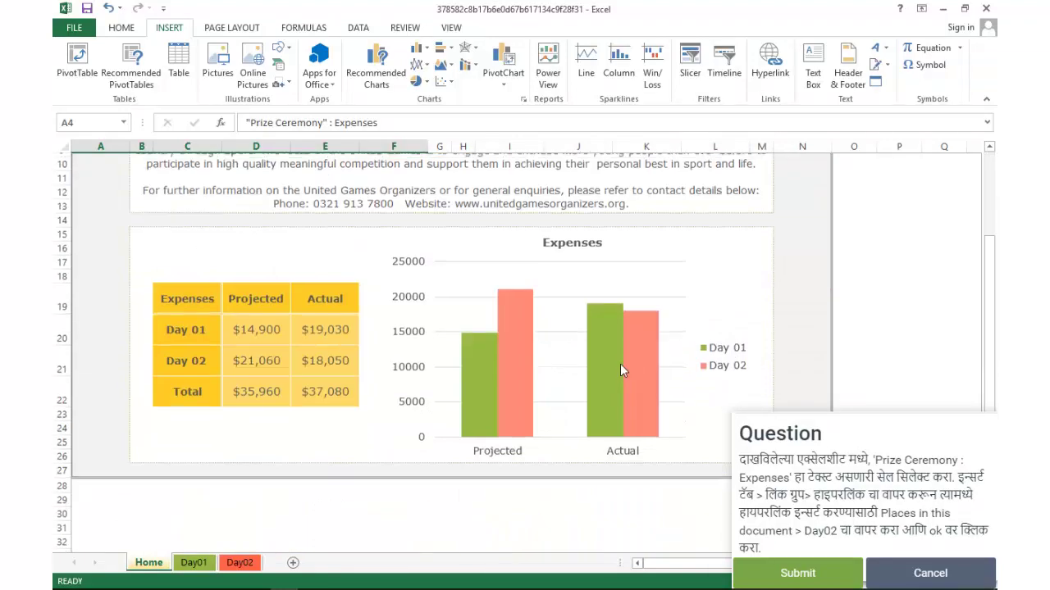
{"action": "scroll", "coordinate": [604, 377], "scroll_direction": "up", "scroll_amount": 3}
{"action": "left_click", "coordinate": [786, 575]}
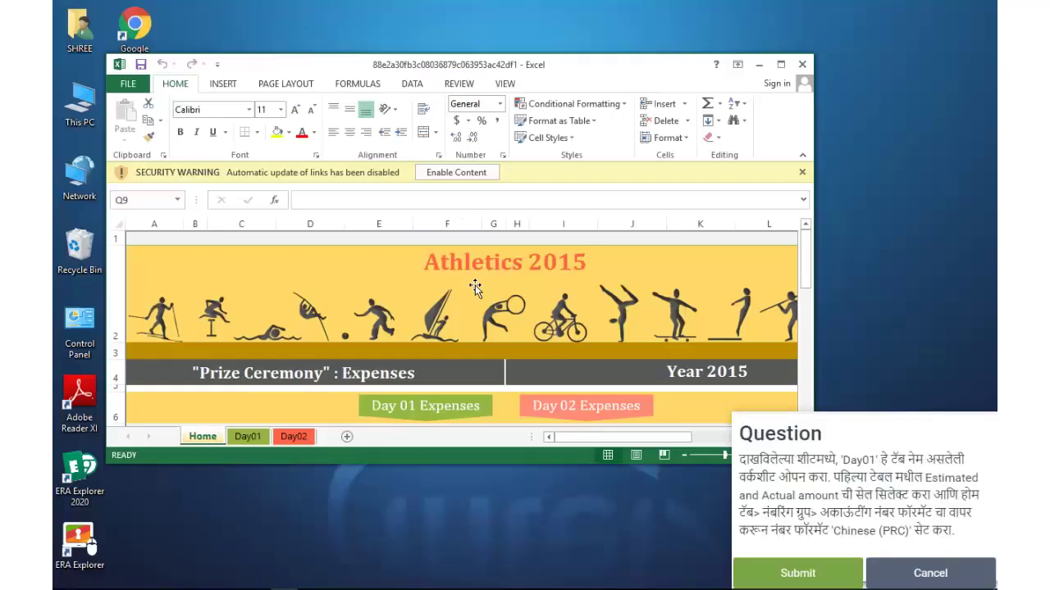
Maximize the workbook of the Chinese (PRC) number format question and enable its content, continuing without updating the links
{"action": "left_click", "coordinate": [780, 65]}
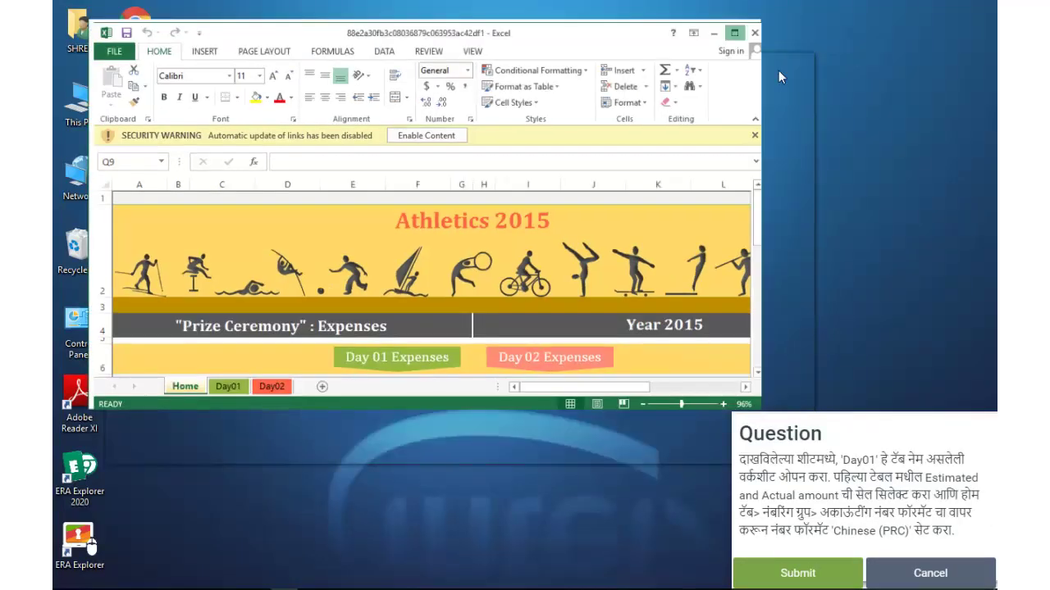
{"action": "left_click", "coordinate": [394, 116]}
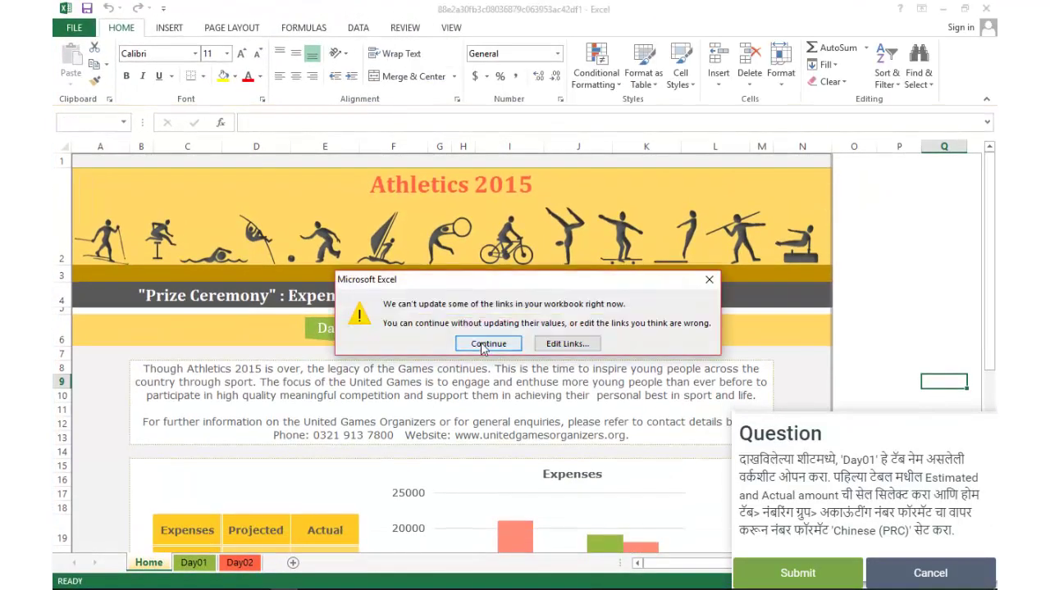
{"action": "left_click", "coordinate": [488, 348]}
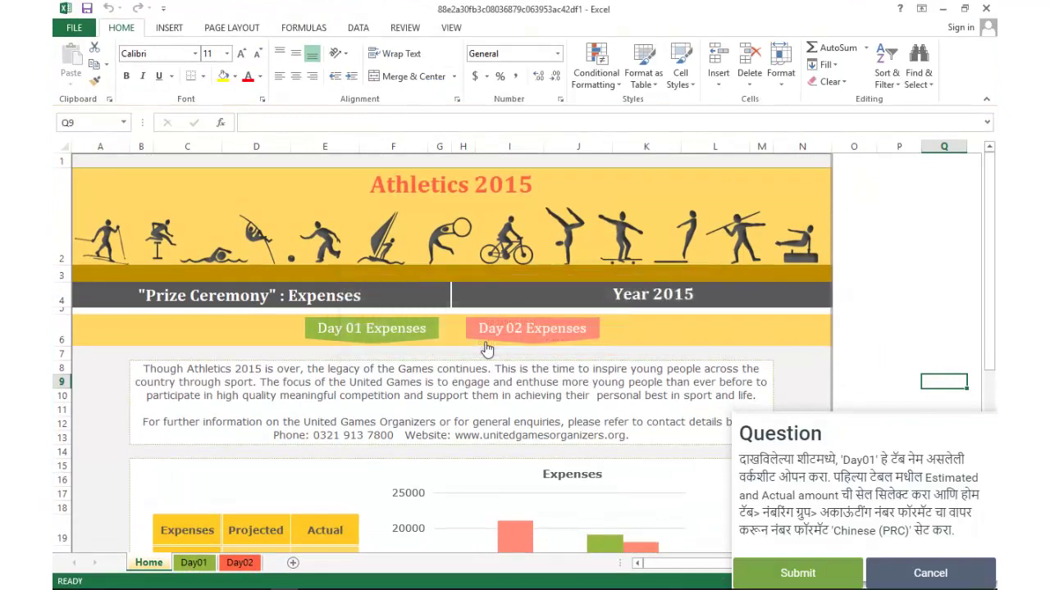
Open the Day01 worksheet and go to its first expense table, Venue
{"action": "left_click", "coordinate": [193, 563]}
{"action": "scroll", "coordinate": [305, 339], "scroll_direction": "up", "scroll_amount": 14}
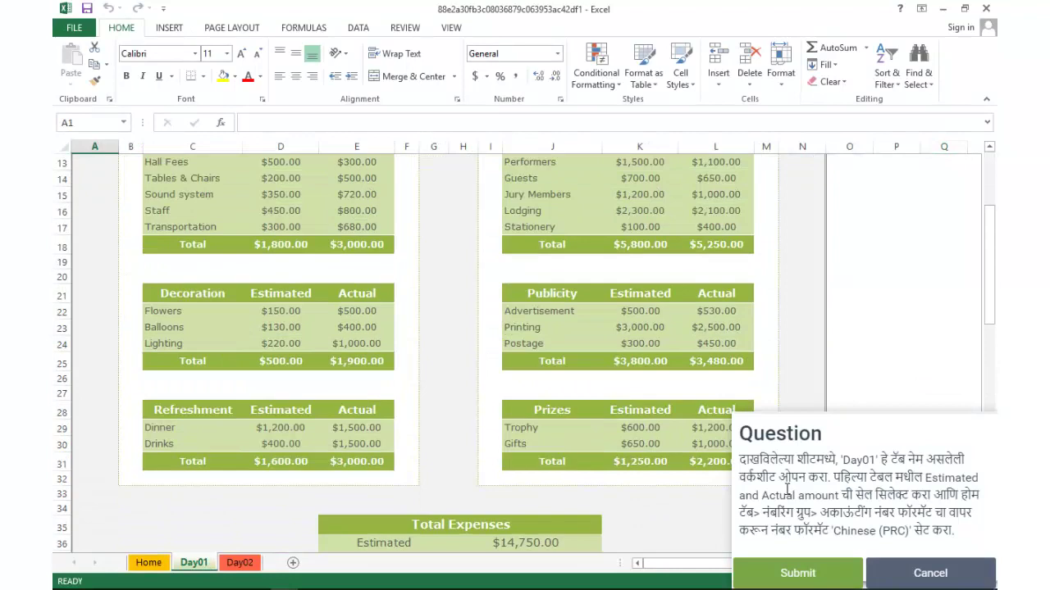
{"action": "scroll", "coordinate": [450, 370], "scroll_direction": "up", "scroll_amount": 4}
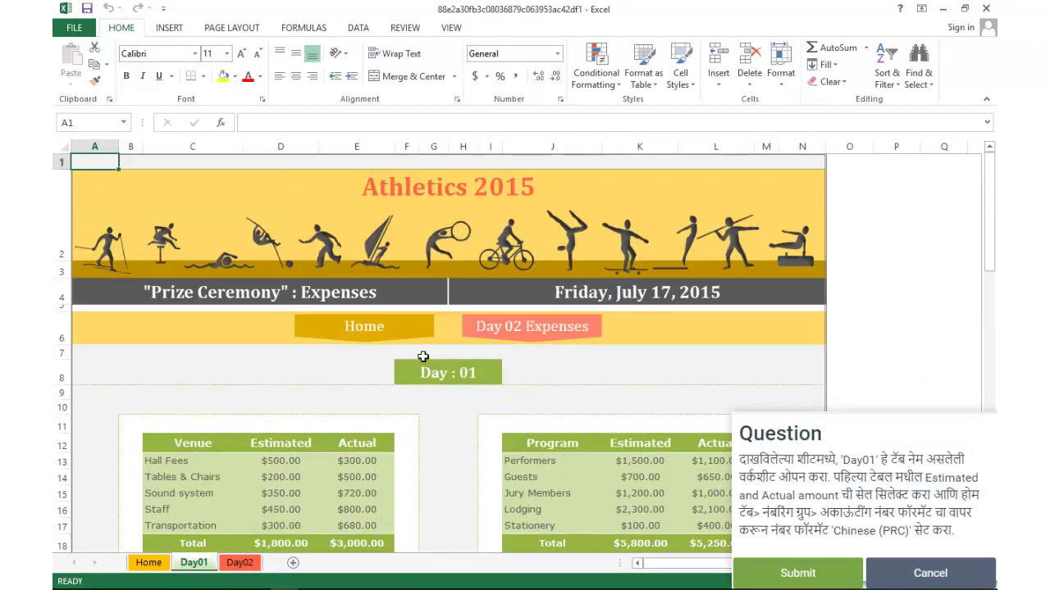
Select the Estimated and Actual columns from the Venue table through the Refreshment table, cells D12:E31
{"action": "left_click", "coordinate": [297, 451]}
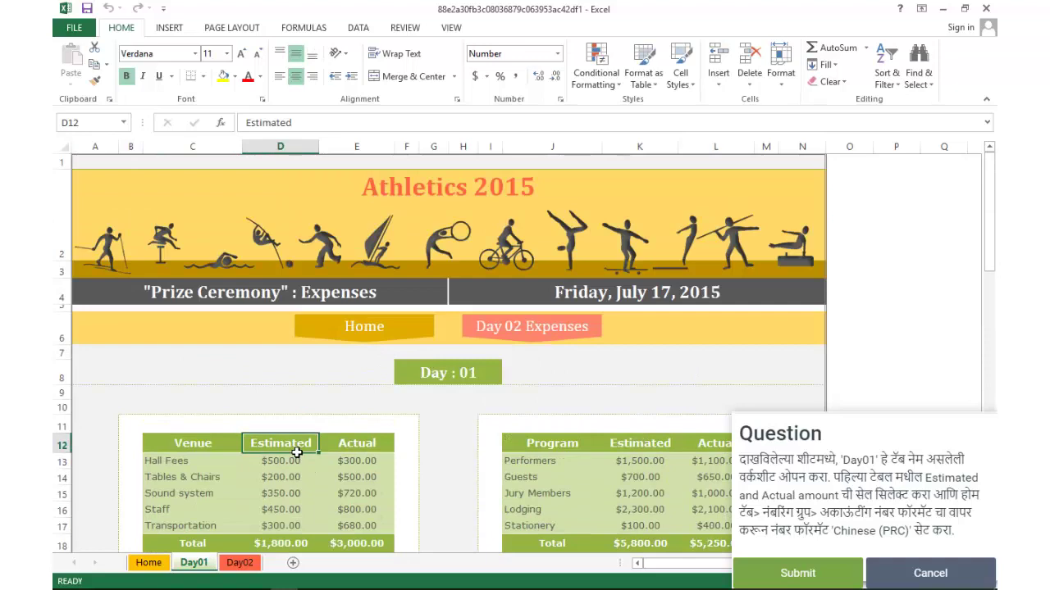
{"action": "scroll", "coordinate": [297, 453], "scroll_direction": "down", "scroll_amount": 1}
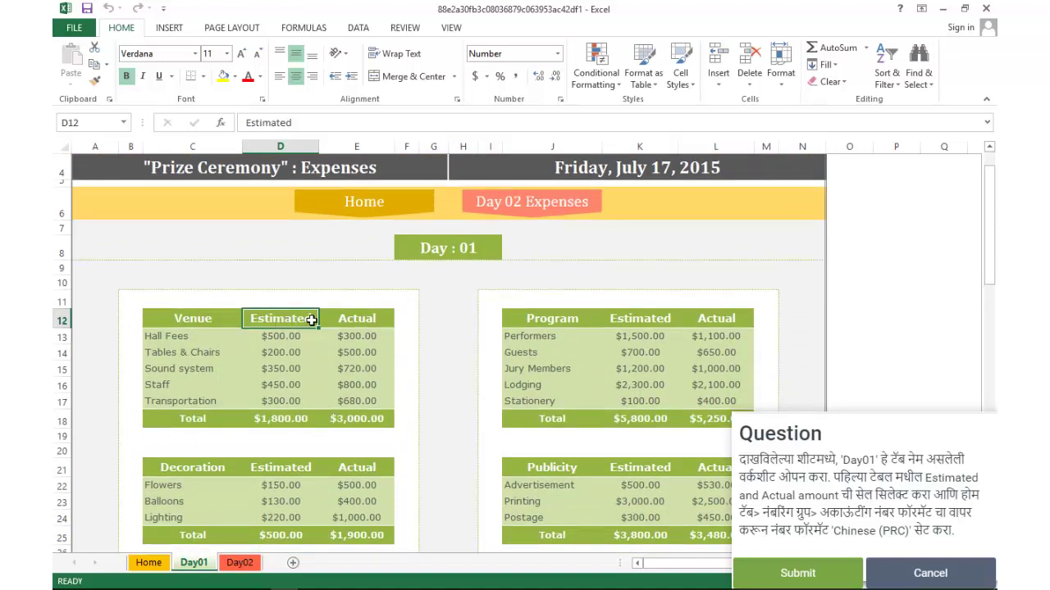
{"action": "left_click_drag", "start_coordinate": [304, 318], "coordinate": [347, 319]}
{"action": "left_click", "coordinate": [351, 320]}
{"action": "left_click_drag", "start_coordinate": [282, 322], "coordinate": [349, 325]}
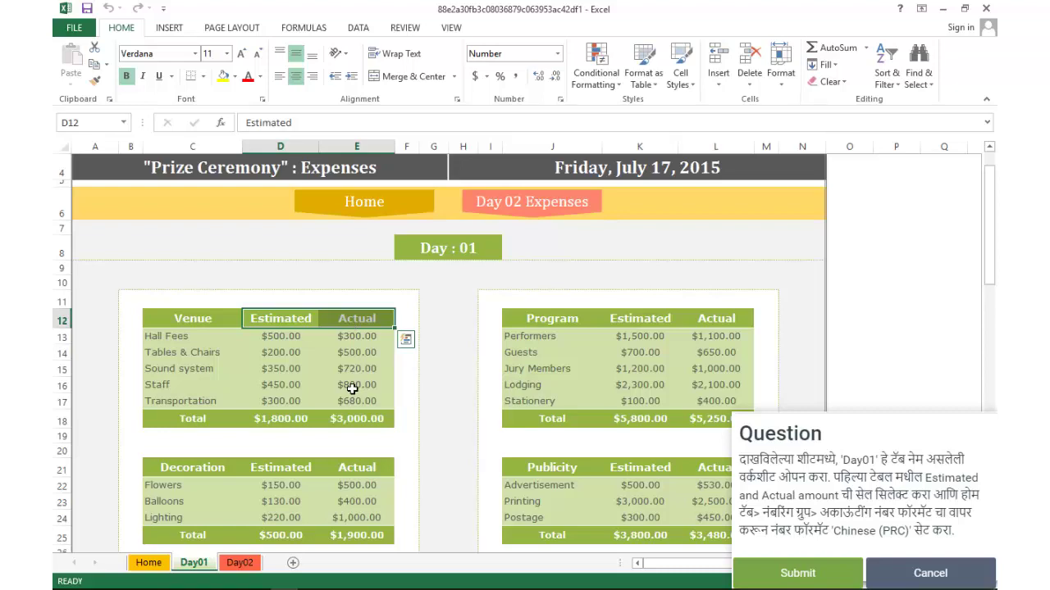
{"action": "left_click_drag", "start_coordinate": [278, 325], "coordinate": [346, 528]}
{"action": "scroll", "coordinate": [347, 499], "scroll_direction": "down", "scroll_amount": 3}
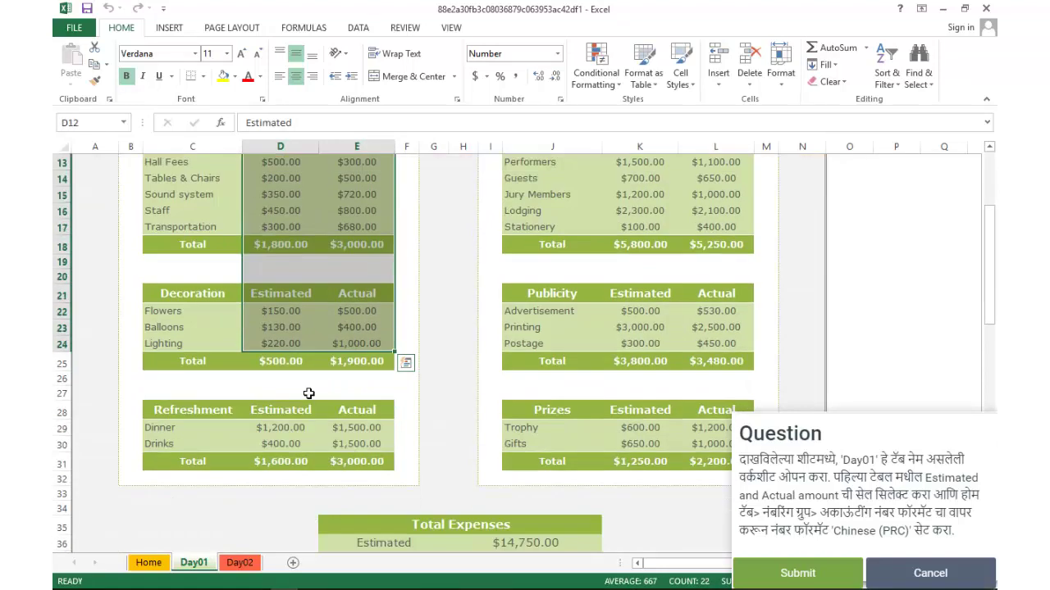
{"action": "left_click_drag", "start_coordinate": [308, 394], "coordinate": [304, 394]}
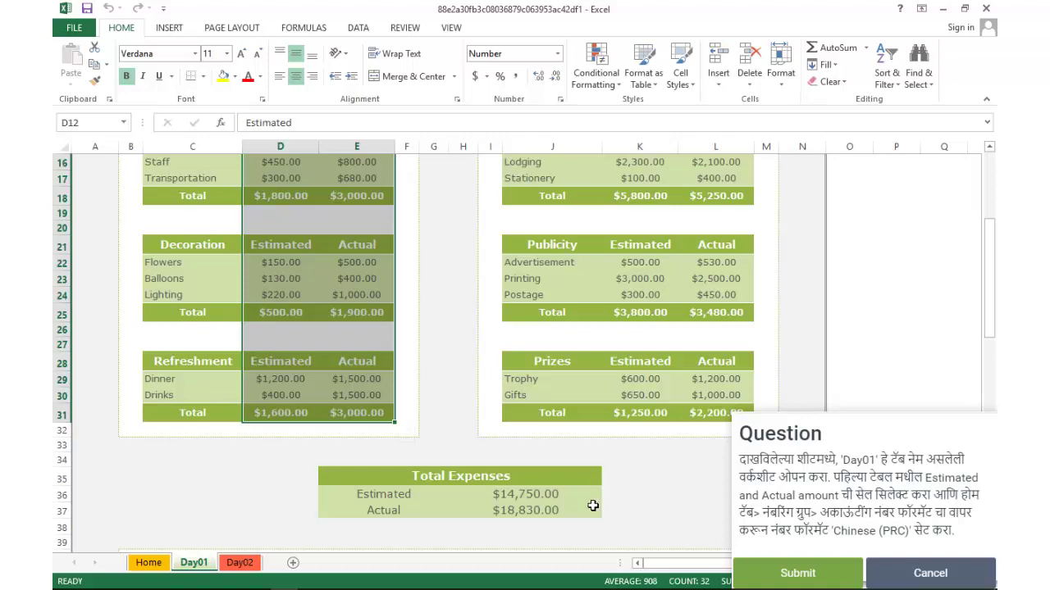
{"action": "scroll", "coordinate": [592, 506], "scroll_direction": "down", "scroll_amount": 3}
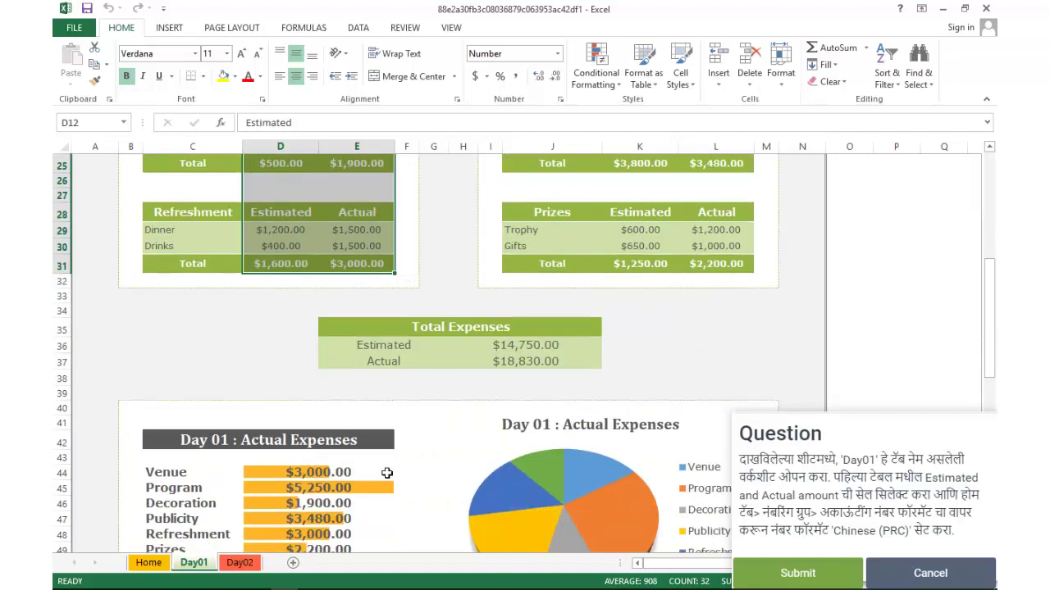
{"action": "scroll", "coordinate": [386, 473], "scroll_direction": "down", "scroll_amount": 1}
{"action": "scroll", "coordinate": [385, 474], "scroll_direction": "up", "scroll_amount": 3}
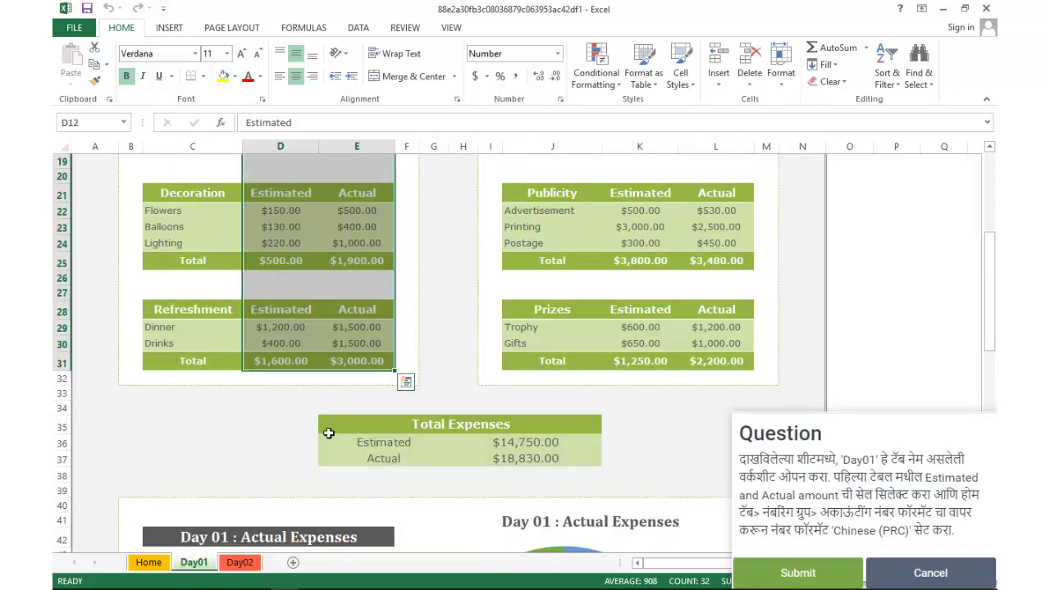
Apply the Accounting number format with the ¥ Chinese (PRC) symbol to the selected Estimated and Actual cells
{"action": "left_click", "coordinate": [559, 100]}
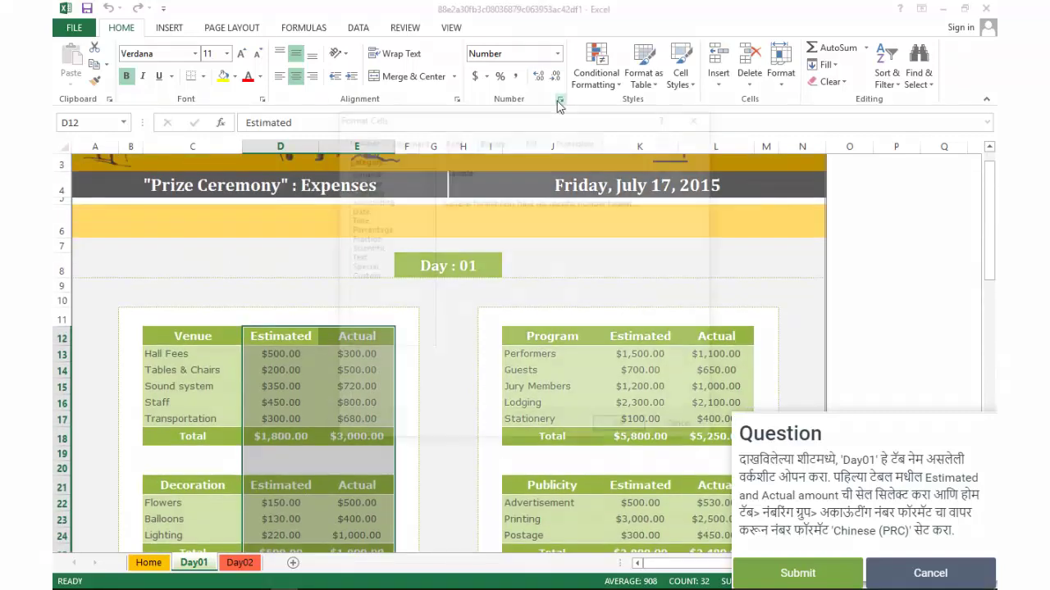
{"action": "left_click", "coordinate": [358, 201]}
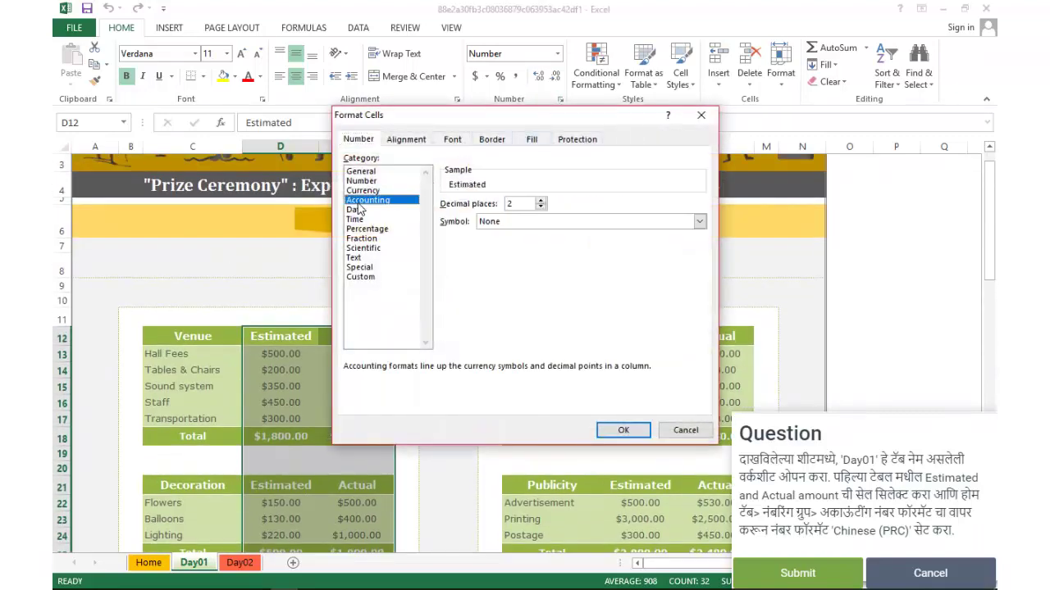
{"action": "left_click", "coordinate": [533, 221]}
{"action": "left_click", "coordinate": [699, 282]}
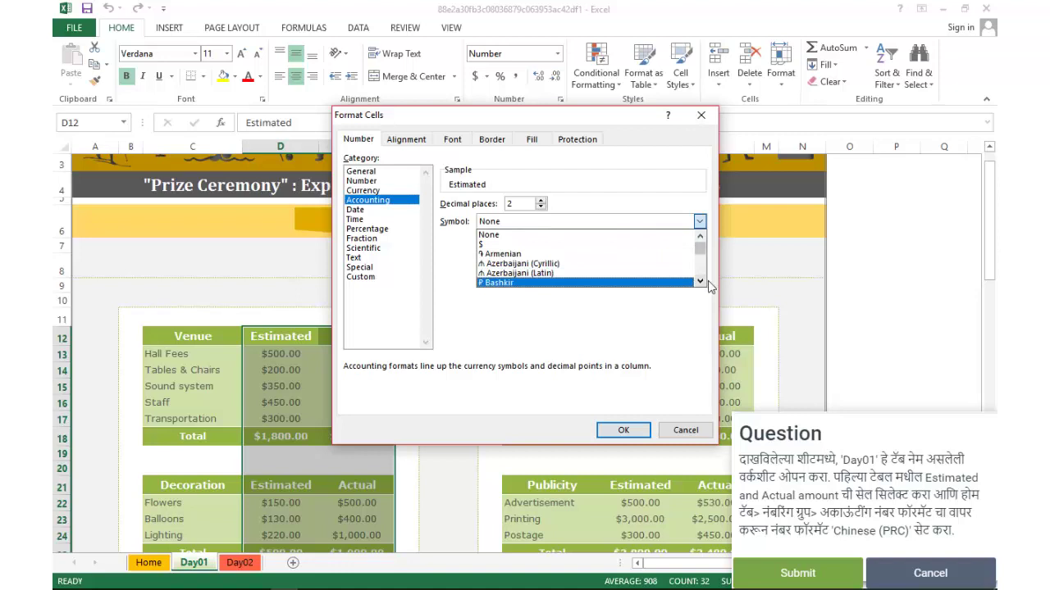
{"action": "left_click", "coordinate": [700, 282]}
{"action": "left_click", "coordinate": [700, 282]}
{"action": "left_click", "coordinate": [700, 282]}
{"action": "left_click", "coordinate": [700, 283]}
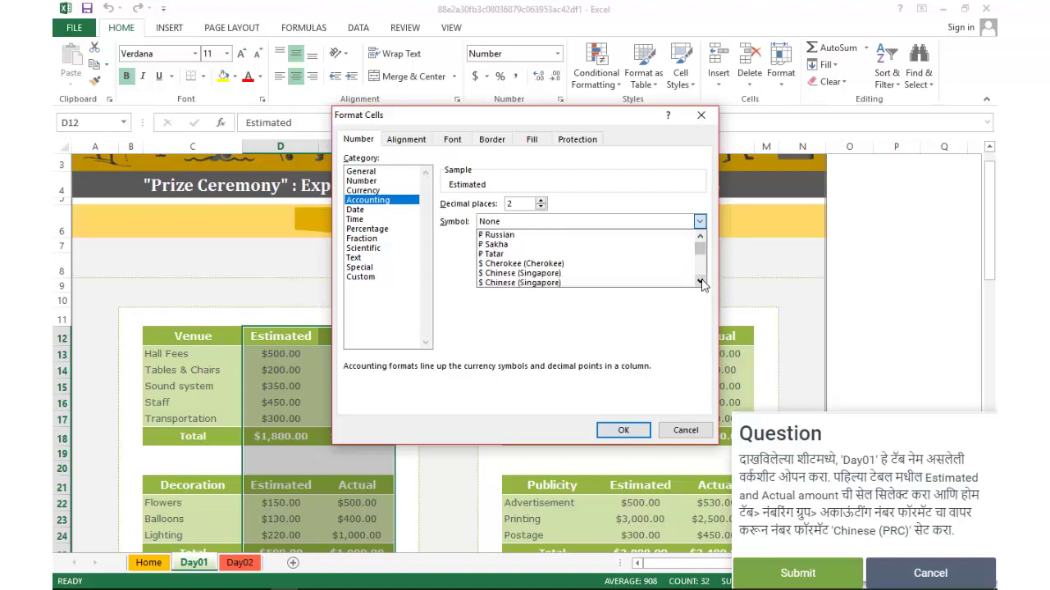
{"action": "left_click", "coordinate": [700, 282]}
{"action": "left_click", "coordinate": [700, 282]}
{"action": "left_click", "coordinate": [700, 282]}
{"action": "left_click", "coordinate": [700, 282]}
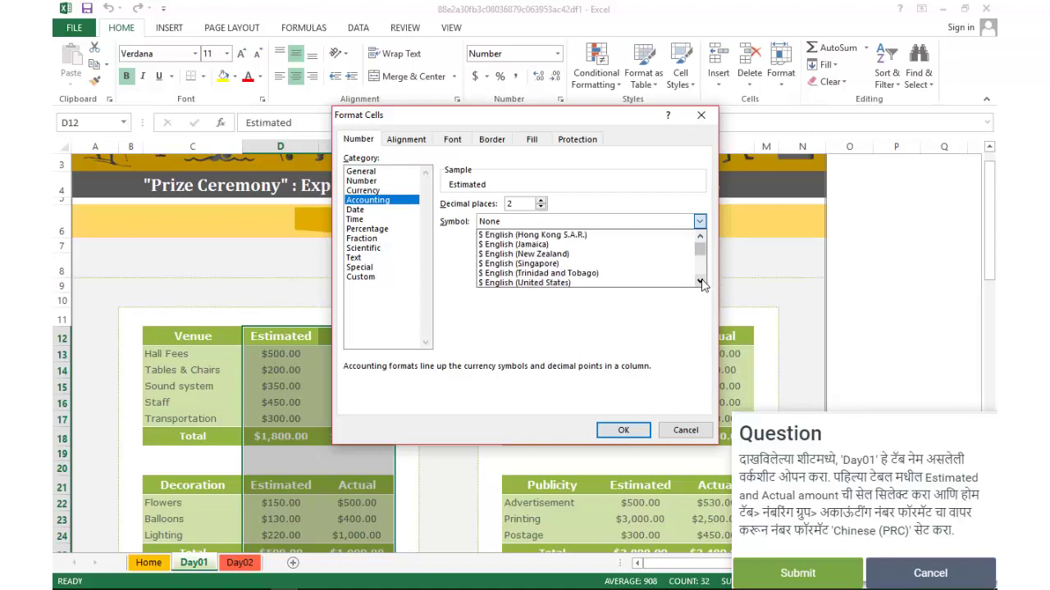
{"action": "left_click", "coordinate": [699, 282]}
{"action": "left_click", "coordinate": [699, 282]}
{"action": "left_click", "coordinate": [699, 282]}
{"action": "left_click", "coordinate": [699, 282]}
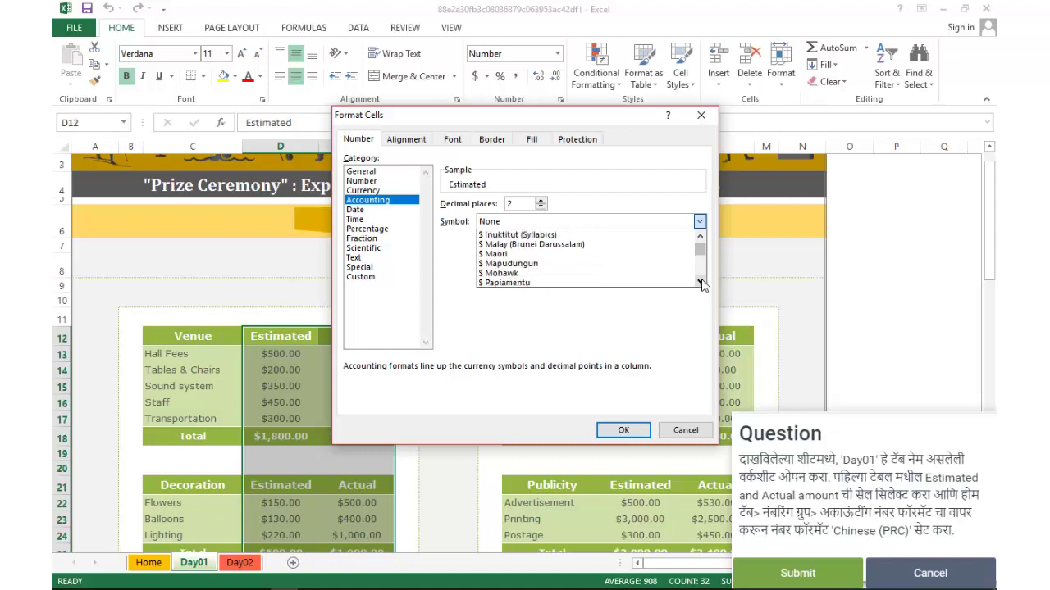
{"action": "left_click", "coordinate": [700, 282]}
{"action": "left_click", "coordinate": [700, 282]}
{"action": "left_click", "coordinate": [699, 282]}
{"action": "left_click", "coordinate": [700, 282]}
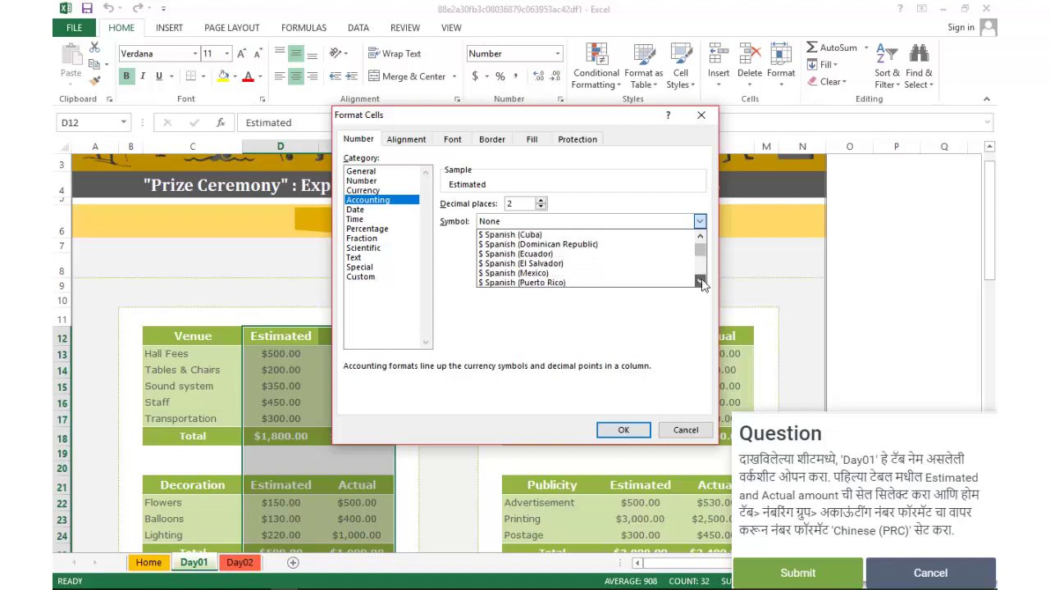
{"action": "left_click", "coordinate": [699, 282]}
{"action": "left_click", "coordinate": [699, 282]}
{"action": "left_click", "coordinate": [700, 282]}
{"action": "left_click", "coordinate": [699, 282]}
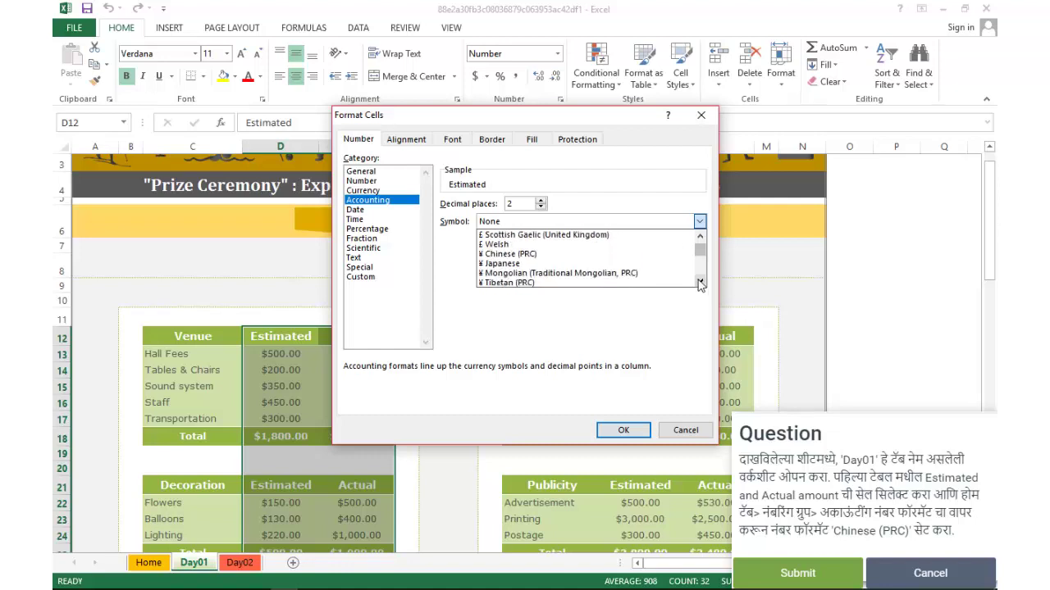
{"action": "left_click", "coordinate": [509, 255]}
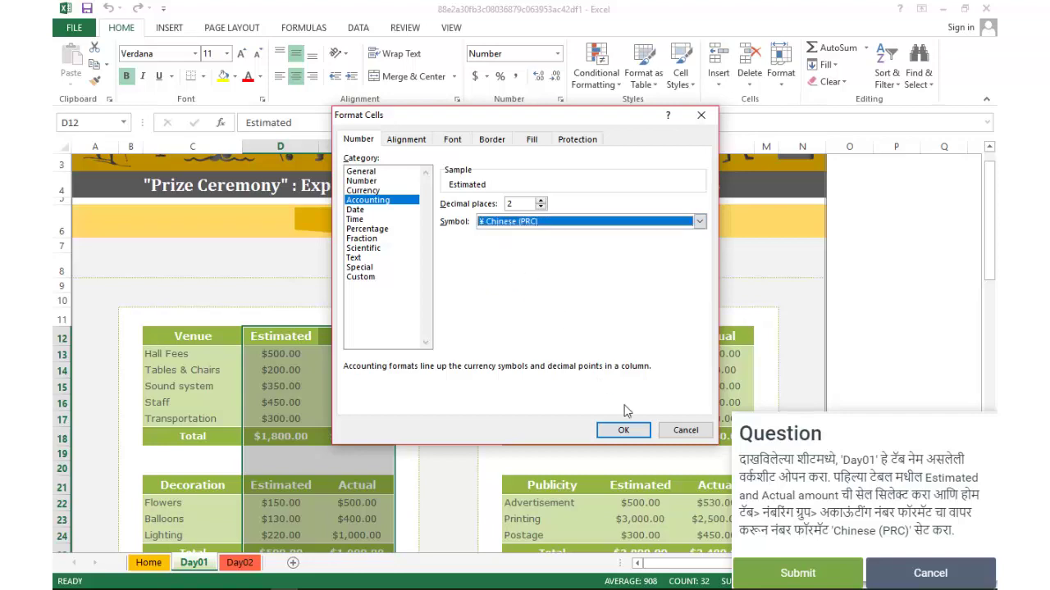
{"action": "left_click", "coordinate": [623, 429]}
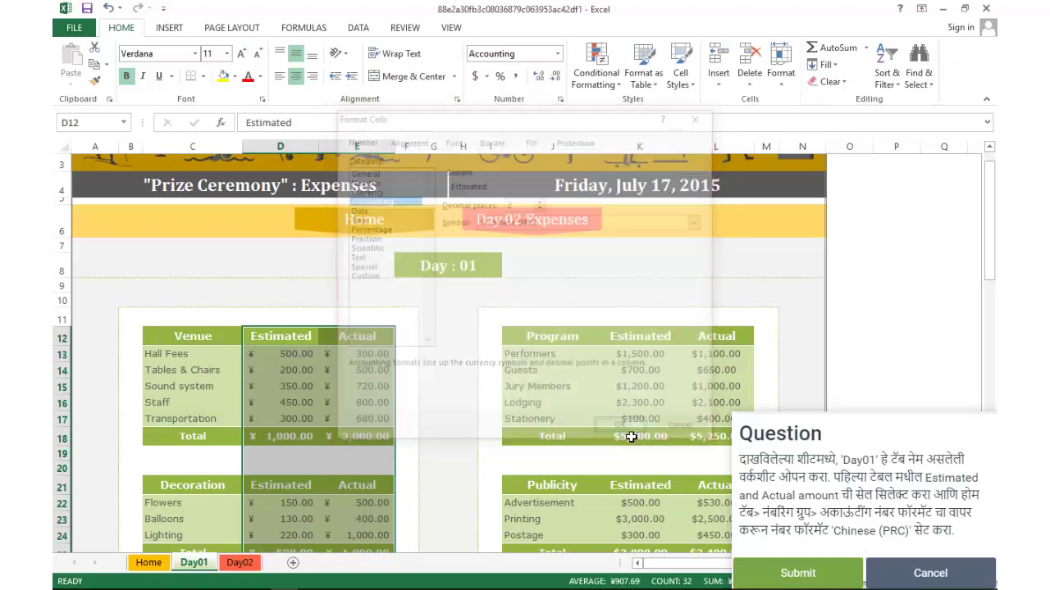
Check the formatted tables down to Refreshment, submit the answer and retry the question
{"action": "scroll", "coordinate": [487, 419], "scroll_direction": "down", "scroll_amount": 3}
{"action": "scroll", "coordinate": [488, 419], "scroll_direction": "down", "scroll_amount": 2}
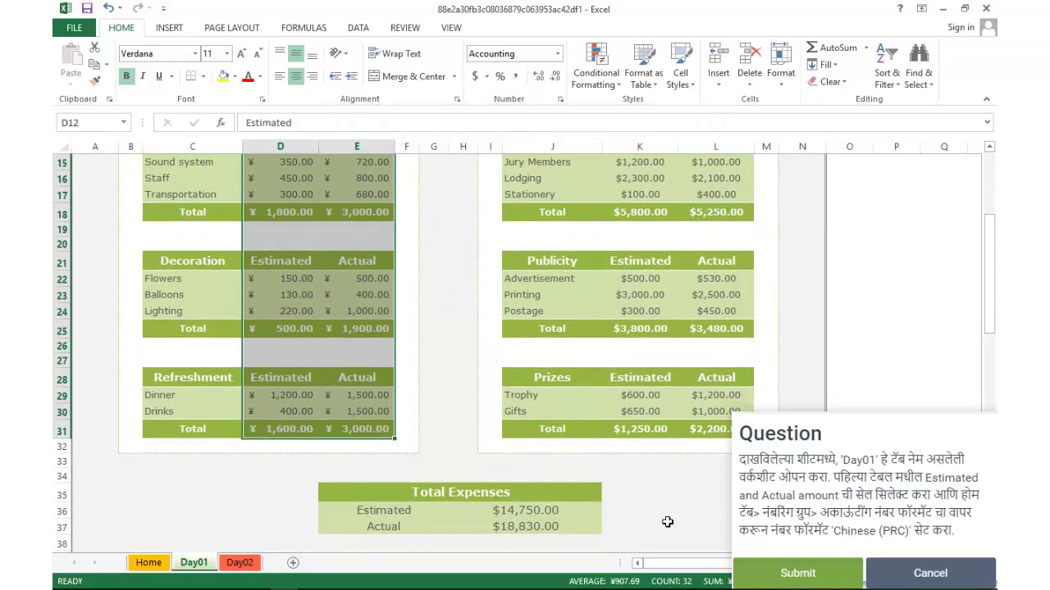
{"action": "left_click", "coordinate": [784, 579]}
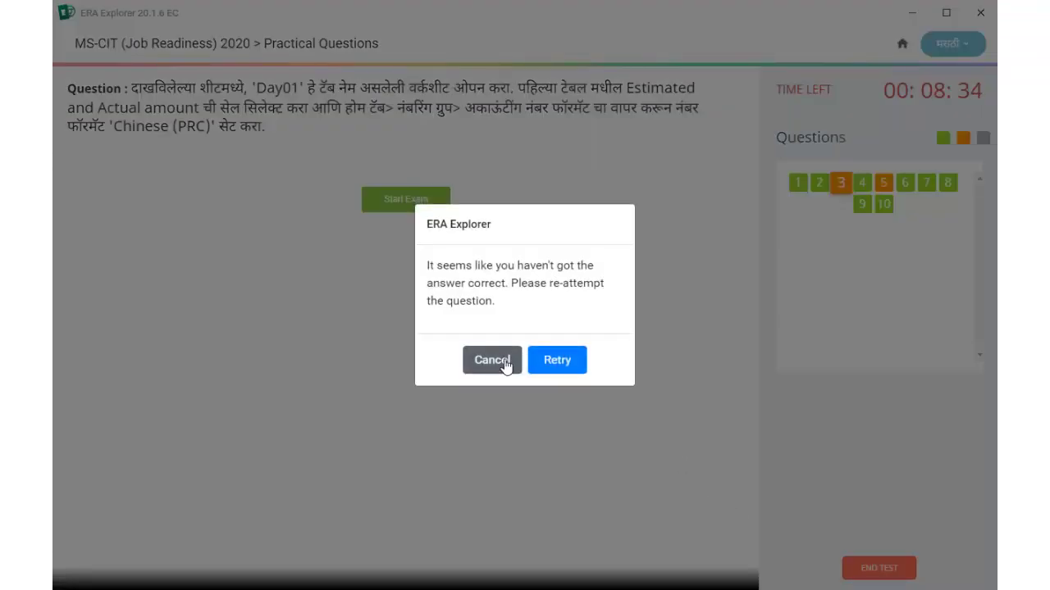
{"action": "left_click", "coordinate": [553, 361]}
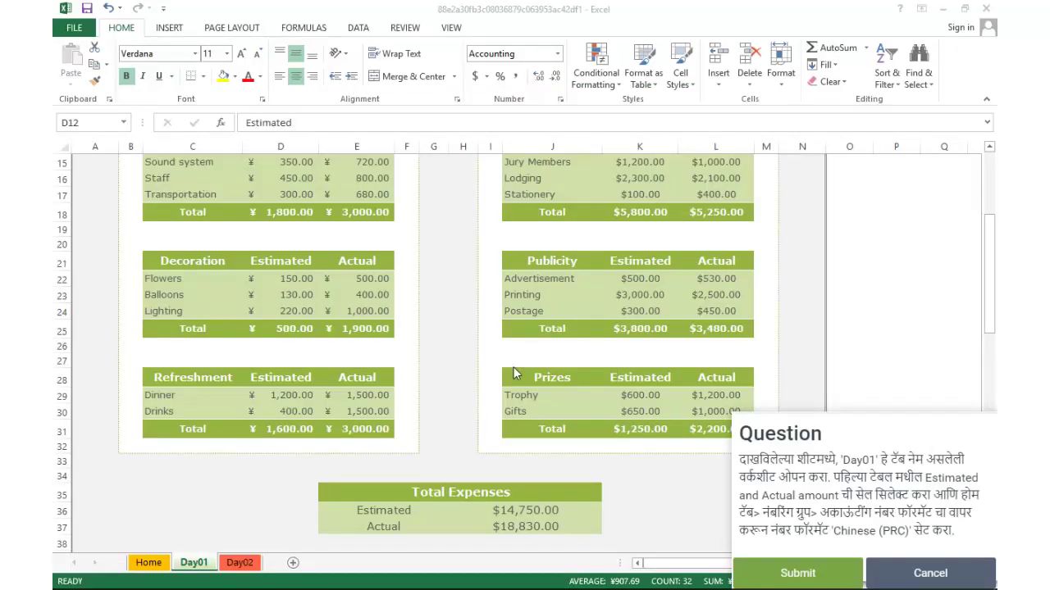
Try to copy the formatting of the Estimated and Actual columns onto the Total Expenses amounts, and undo it
{"action": "scroll", "coordinate": [474, 340], "scroll_direction": "up", "scroll_amount": 4}
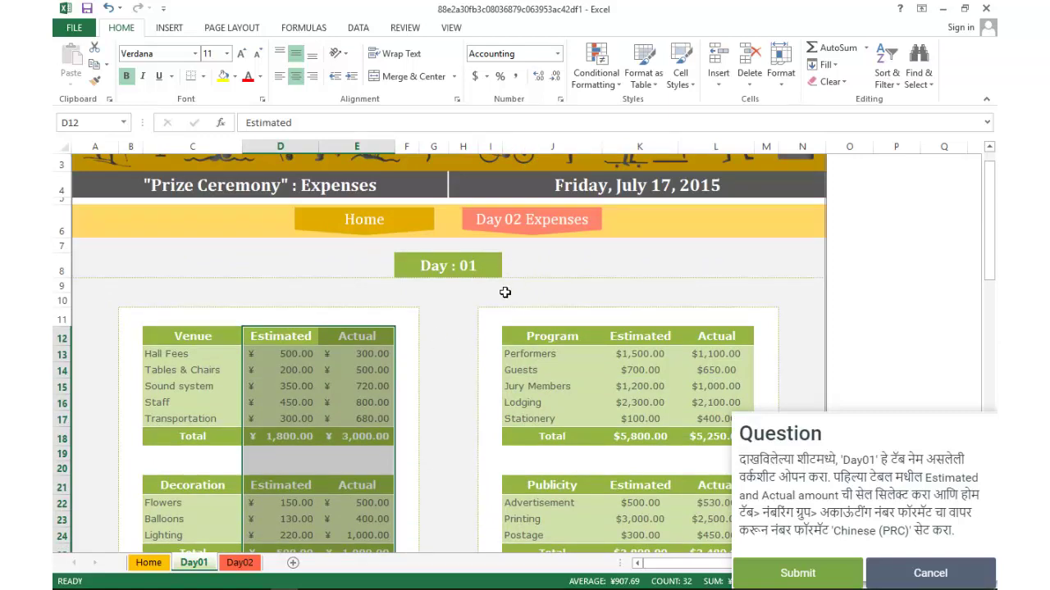
{"action": "scroll", "coordinate": [505, 293], "scroll_direction": "down", "scroll_amount": 4}
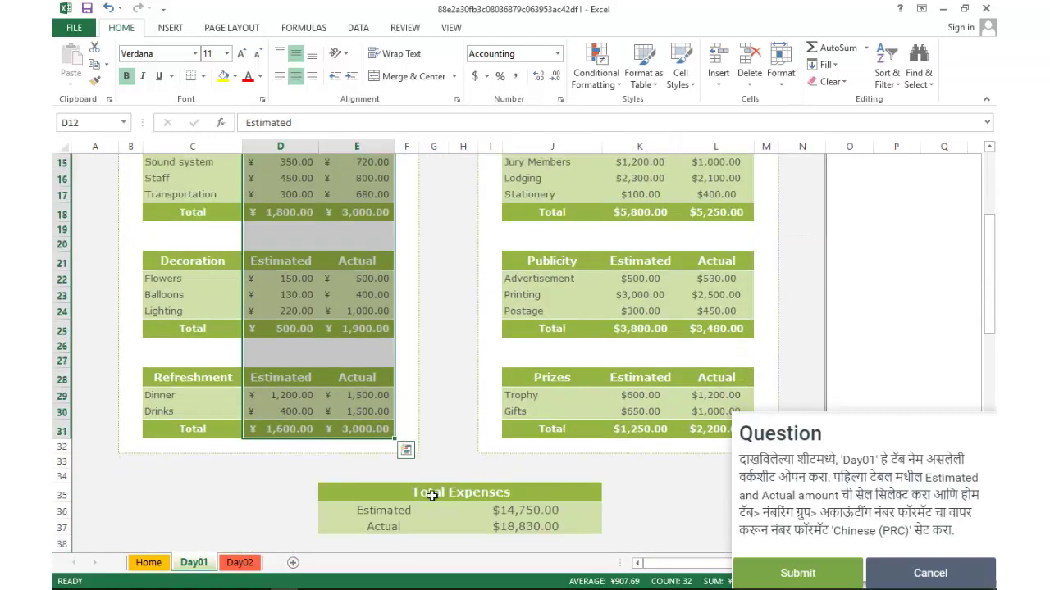
{"action": "left_click", "coordinate": [94, 80]}
{"action": "left_click_drag", "start_coordinate": [497, 512], "coordinate": [500, 527]}
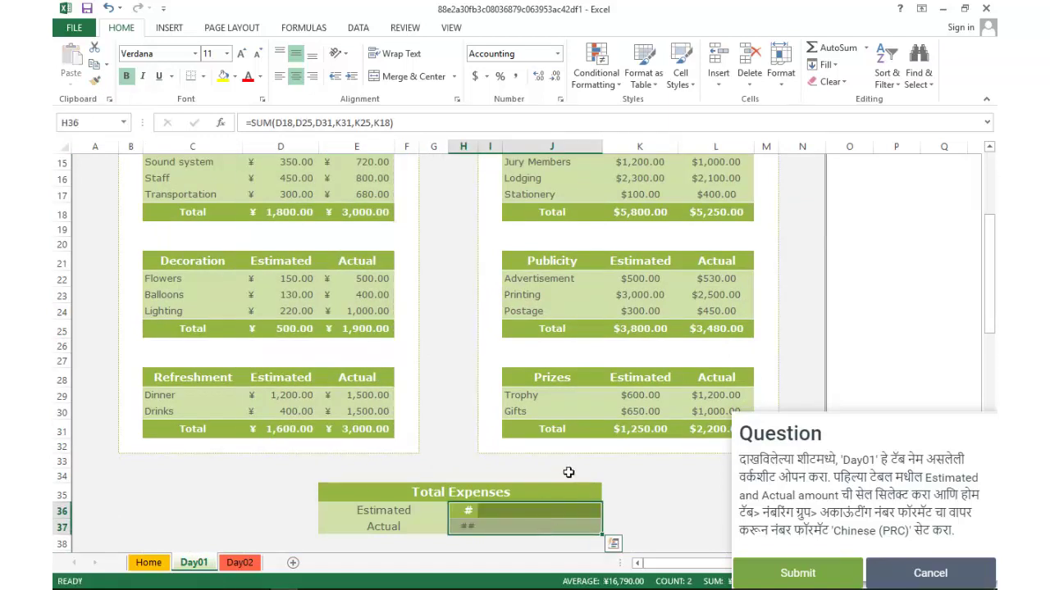
{"action": "key", "text": "ctrl+z"}
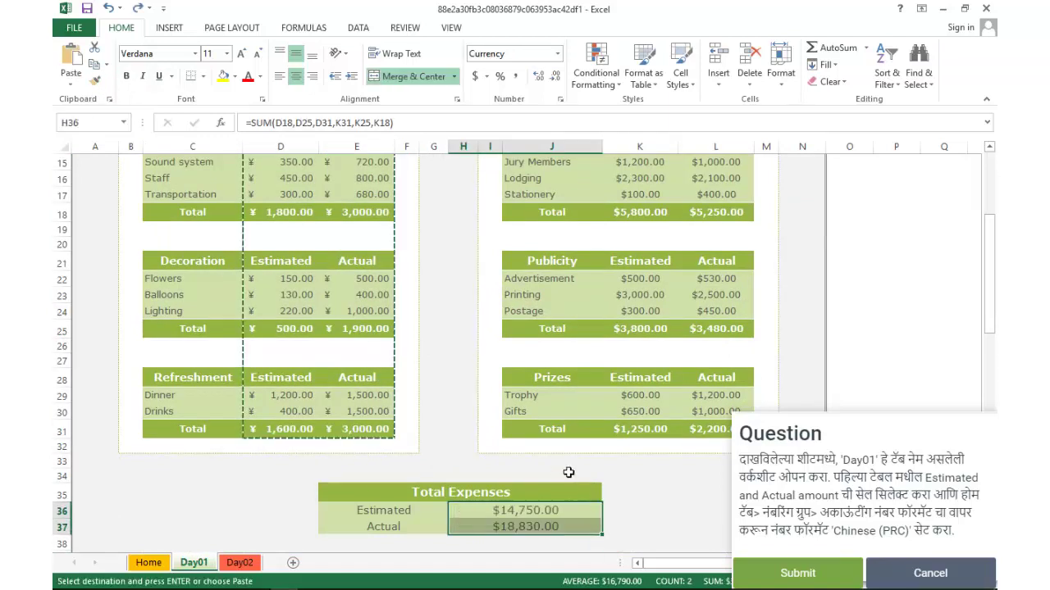
{"action": "left_click", "coordinate": [430, 377]}
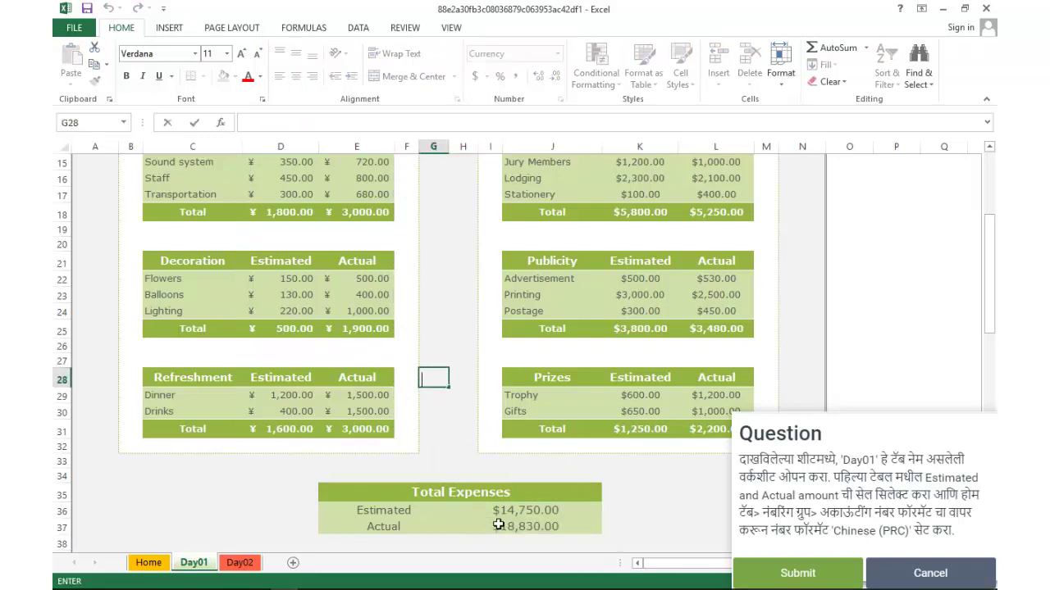
Apply the Accounting number format with the ¥ Chinese (PRC) symbol to the Estimated and Actual amounts under Total Expenses
{"action": "left_click_drag", "start_coordinate": [496, 514], "coordinate": [500, 527]}
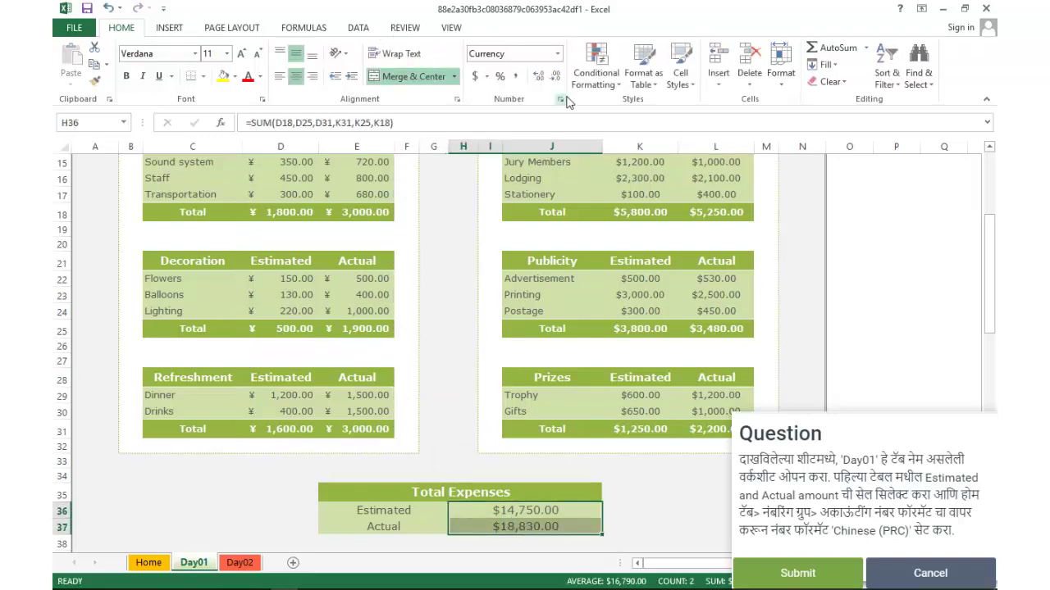
{"action": "left_click", "coordinate": [561, 99]}
{"action": "left_click", "coordinate": [375, 201]}
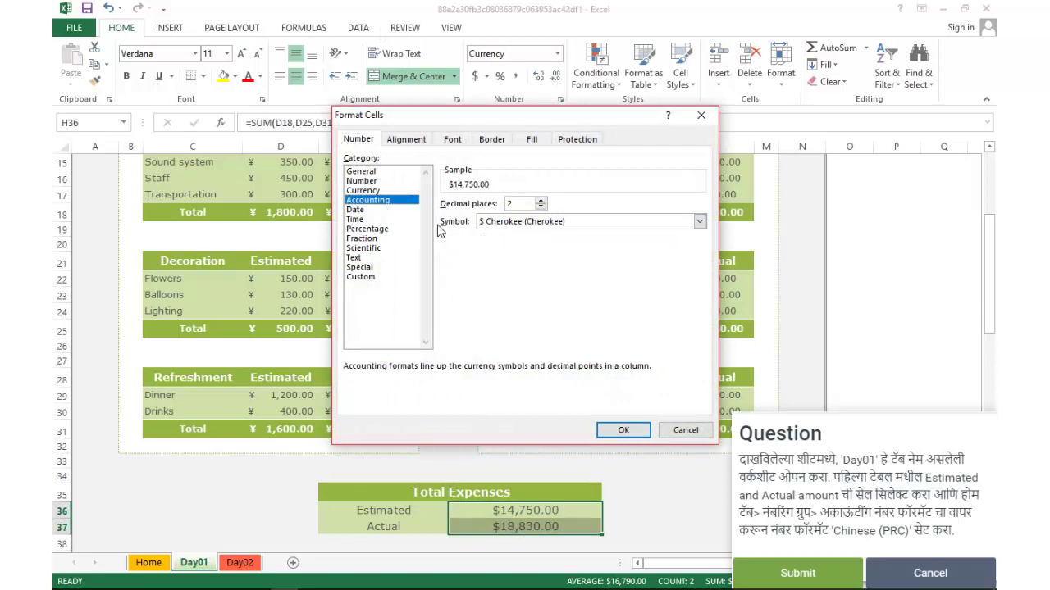
{"action": "left_click", "coordinate": [546, 223]}
{"action": "scroll", "coordinate": [547, 271], "scroll_direction": "down", "scroll_amount": 10}
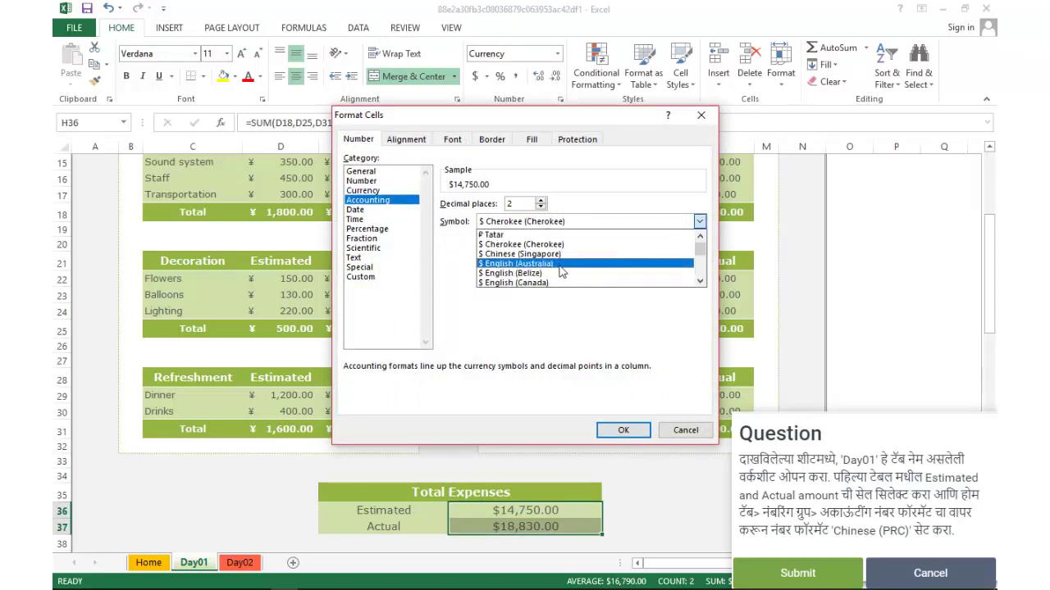
{"action": "scroll", "coordinate": [570, 278], "scroll_direction": "down", "scroll_amount": 6}
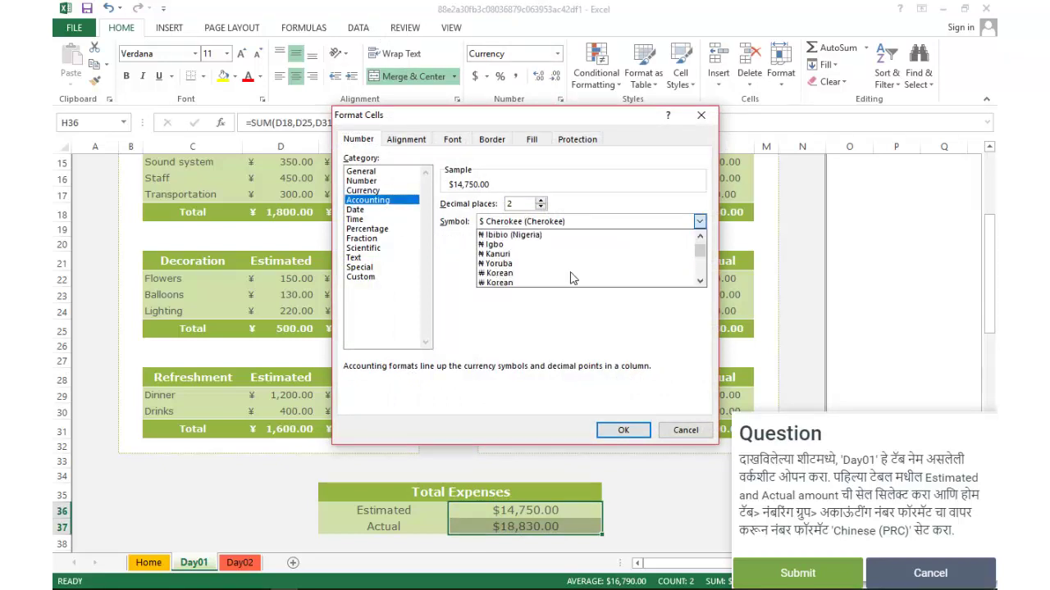
{"action": "scroll", "coordinate": [573, 279], "scroll_direction": "down", "scroll_amount": 10}
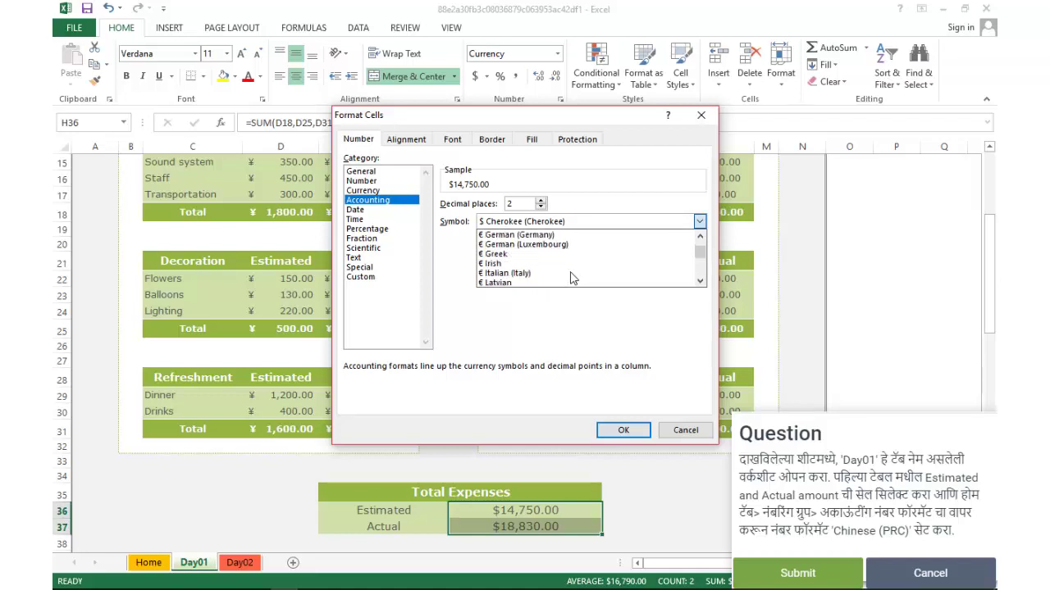
{"action": "scroll", "coordinate": [573, 279], "scroll_direction": "down", "scroll_amount": 10}
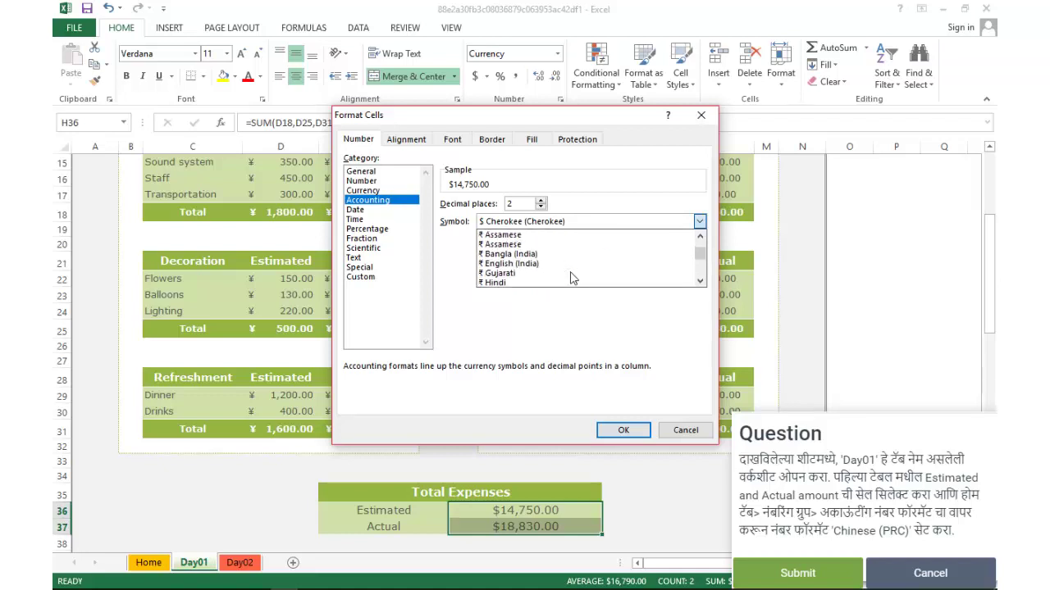
{"action": "scroll", "coordinate": [572, 278], "scroll_direction": "up", "scroll_amount": 10}
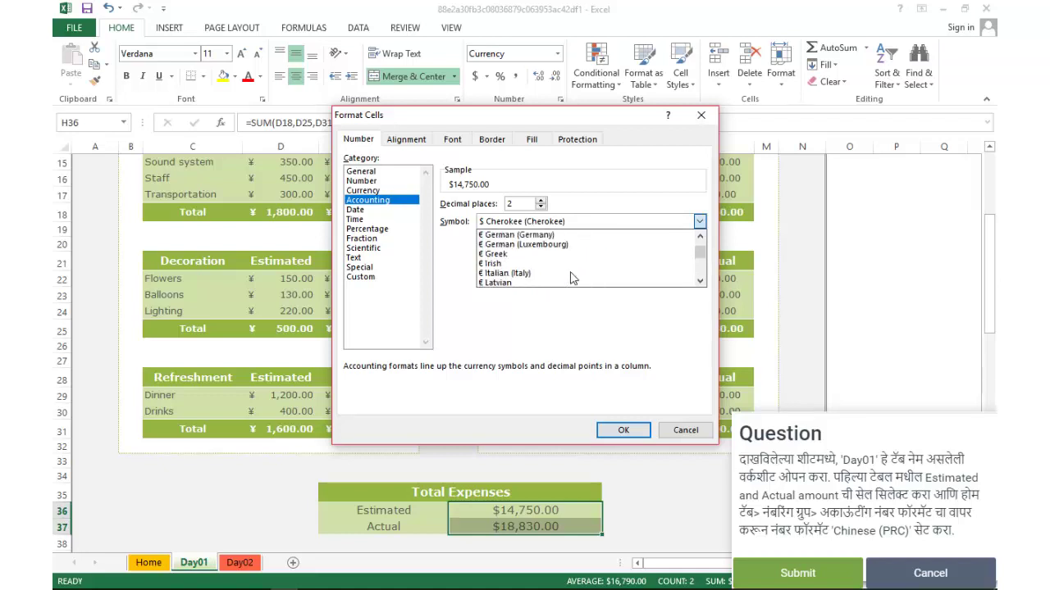
{"action": "scroll", "coordinate": [573, 279], "scroll_direction": "down", "scroll_amount": 2}
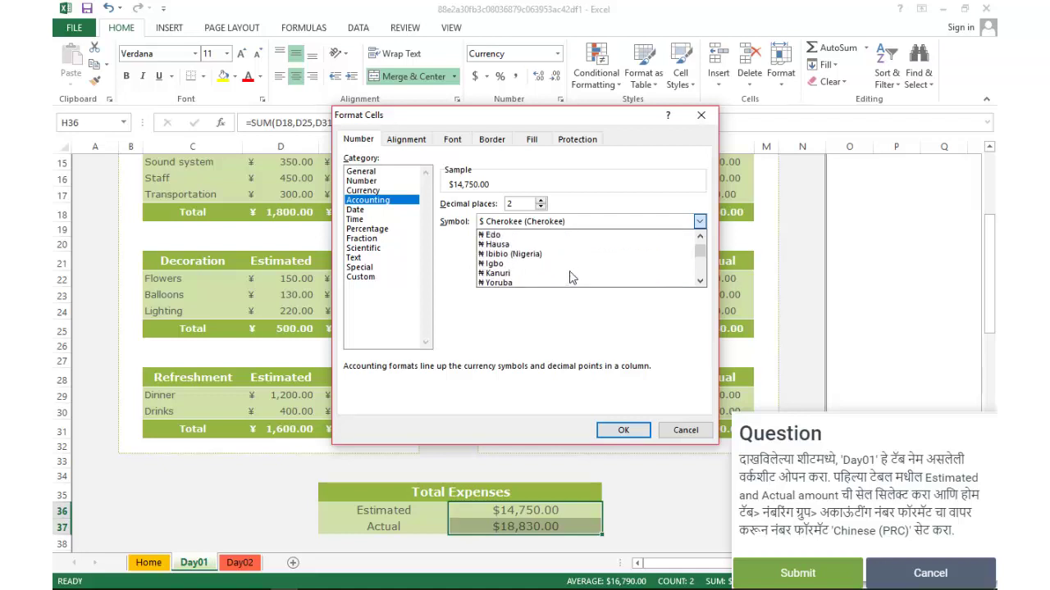
{"action": "scroll", "coordinate": [571, 278], "scroll_direction": "up", "scroll_amount": 1}
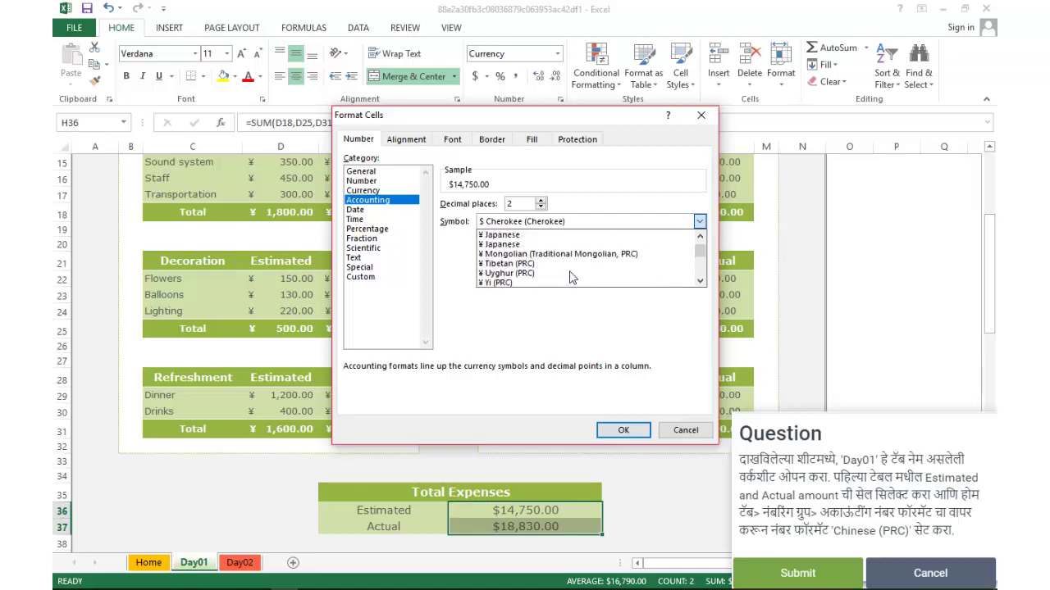
{"action": "left_click", "coordinate": [529, 235]}
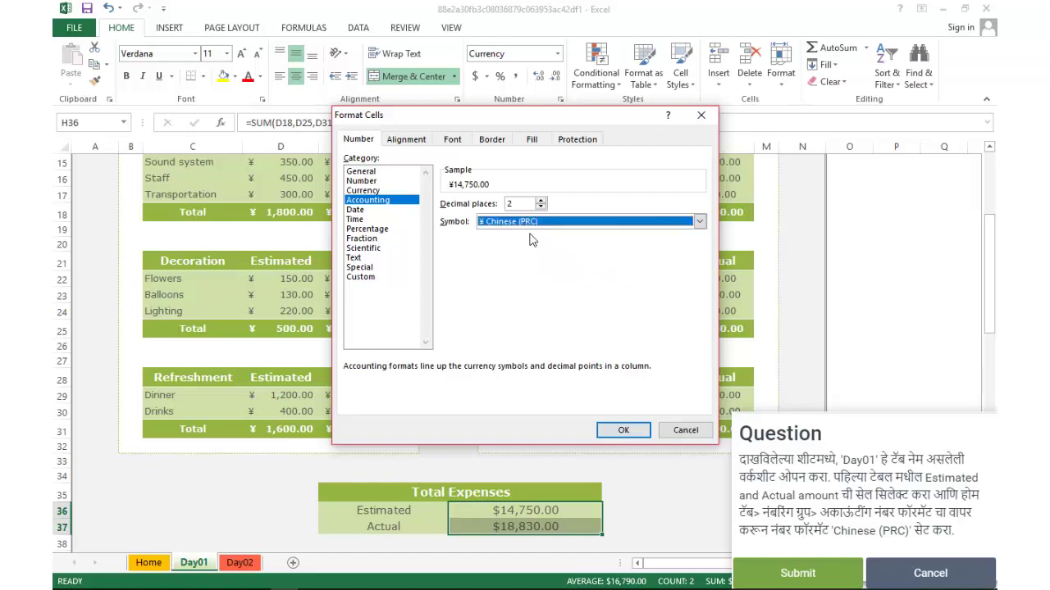
{"action": "left_click", "coordinate": [623, 429]}
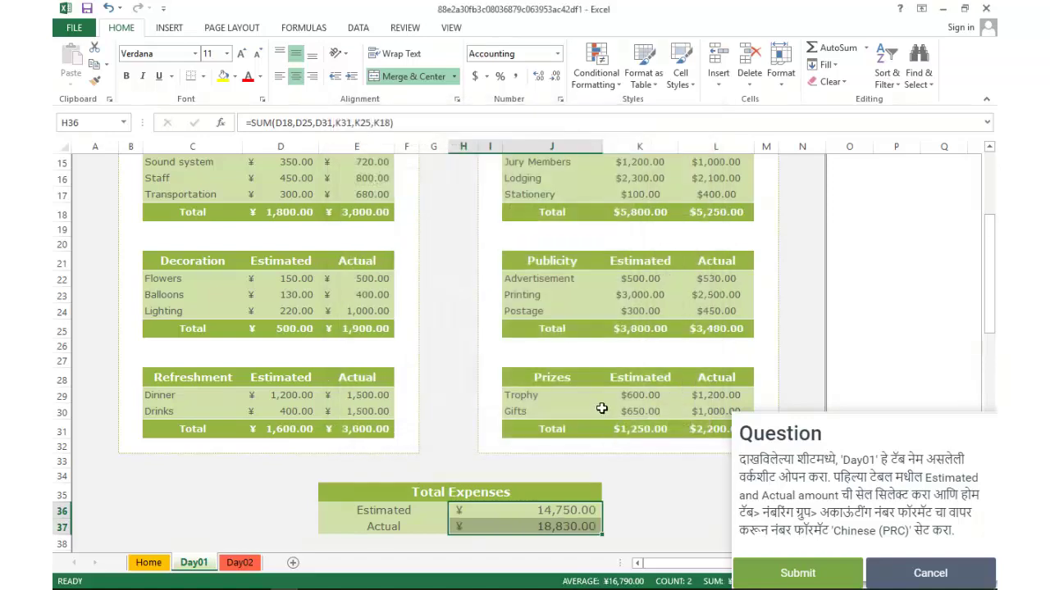
Examine the Day01 worksheet's Actual Expenses list and expense tables for the currency format of their amounts
{"action": "scroll", "coordinate": [643, 292], "scroll_direction": "up", "scroll_amount": 4}
{"action": "scroll", "coordinate": [525, 286], "scroll_direction": "down", "scroll_amount": 10}
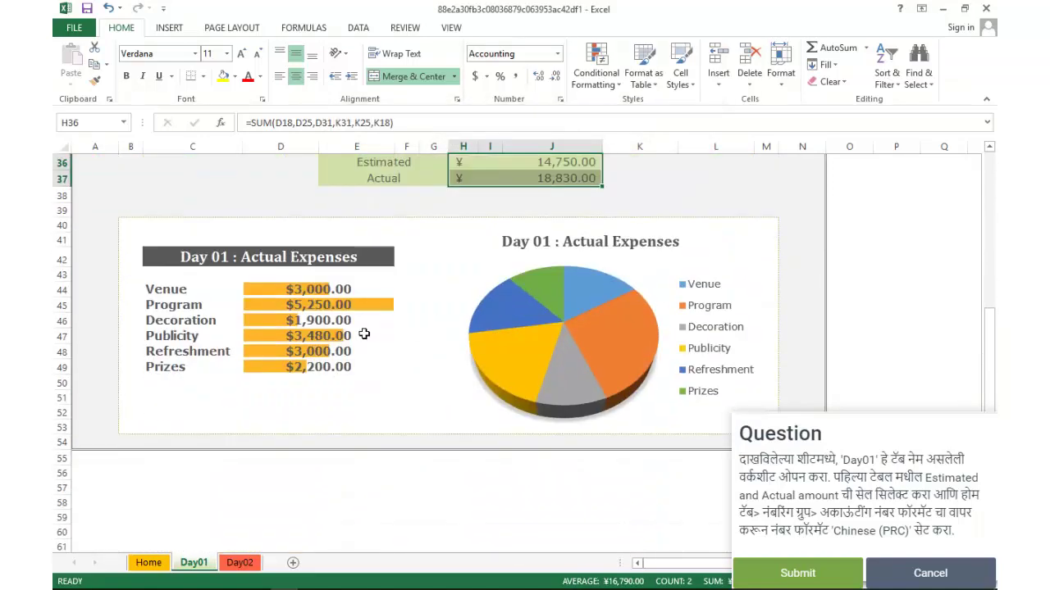
{"action": "left_click", "coordinate": [308, 295]}
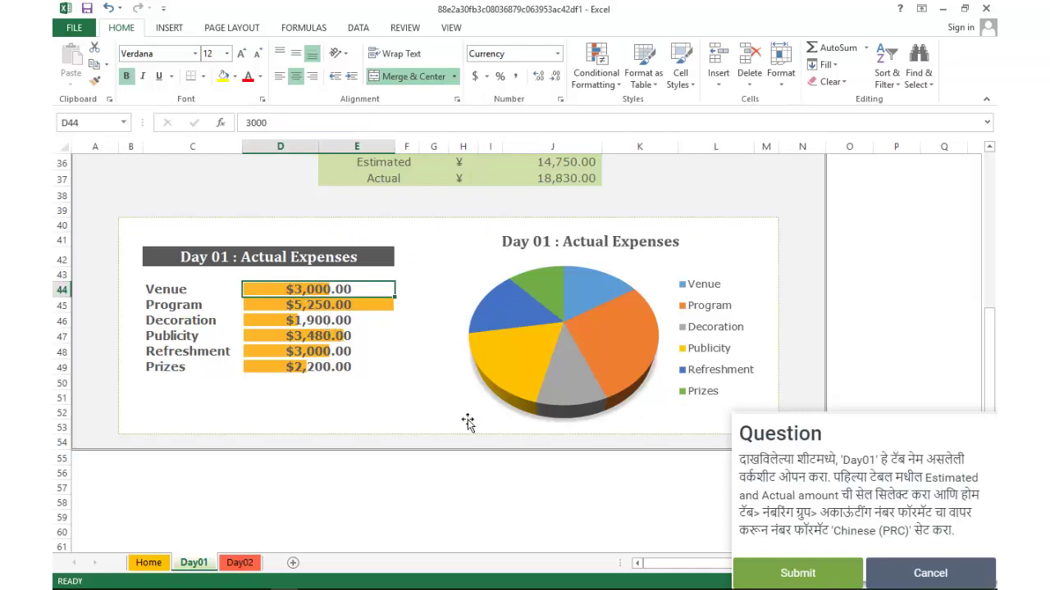
{"action": "scroll", "coordinate": [291, 379], "scroll_direction": "down", "scroll_amount": 5}
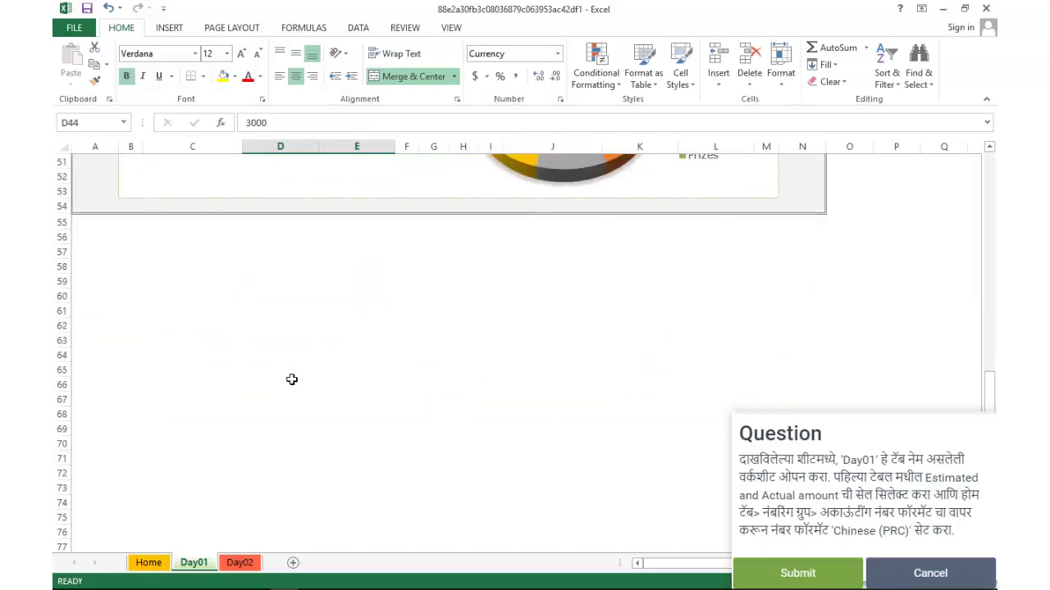
{"action": "scroll", "coordinate": [292, 379], "scroll_direction": "down", "scroll_amount": 6}
{"action": "scroll", "coordinate": [291, 379], "scroll_direction": "up", "scroll_amount": 19}
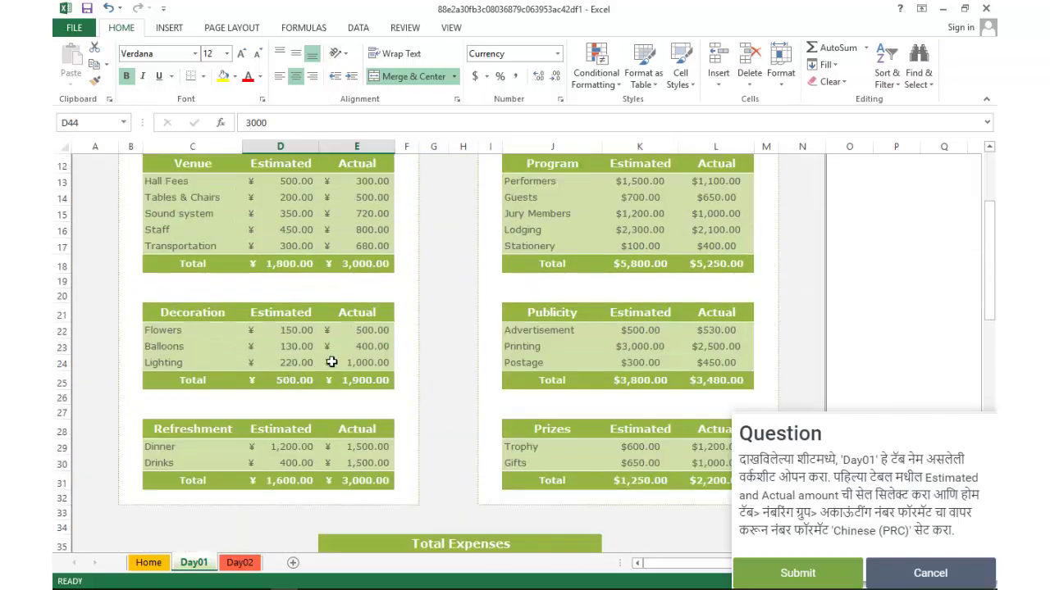
{"action": "scroll", "coordinate": [331, 361], "scroll_direction": "up", "scroll_amount": 3}
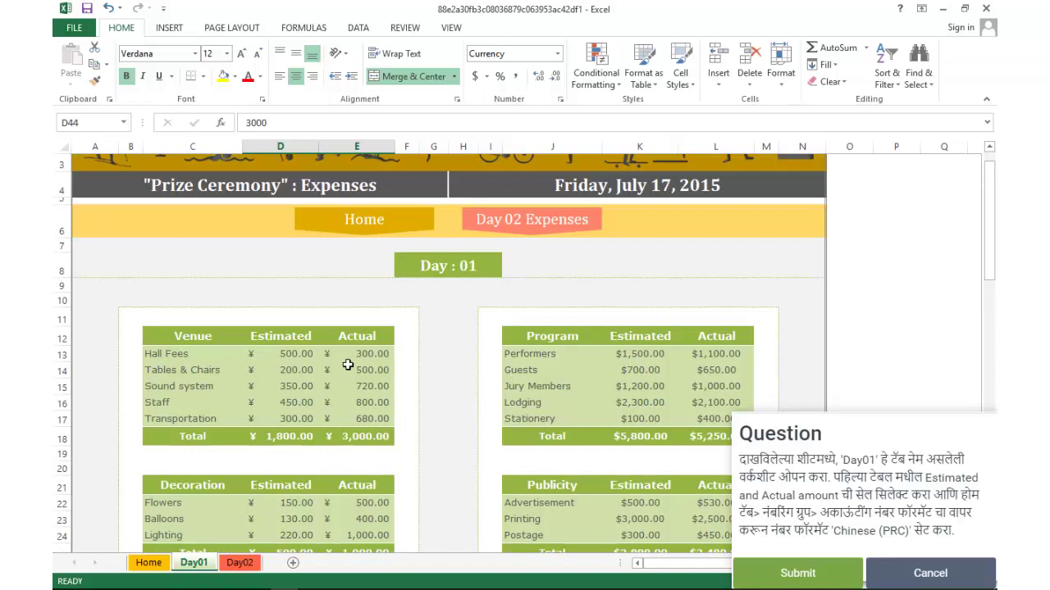
{"action": "left_click", "coordinate": [351, 359]}
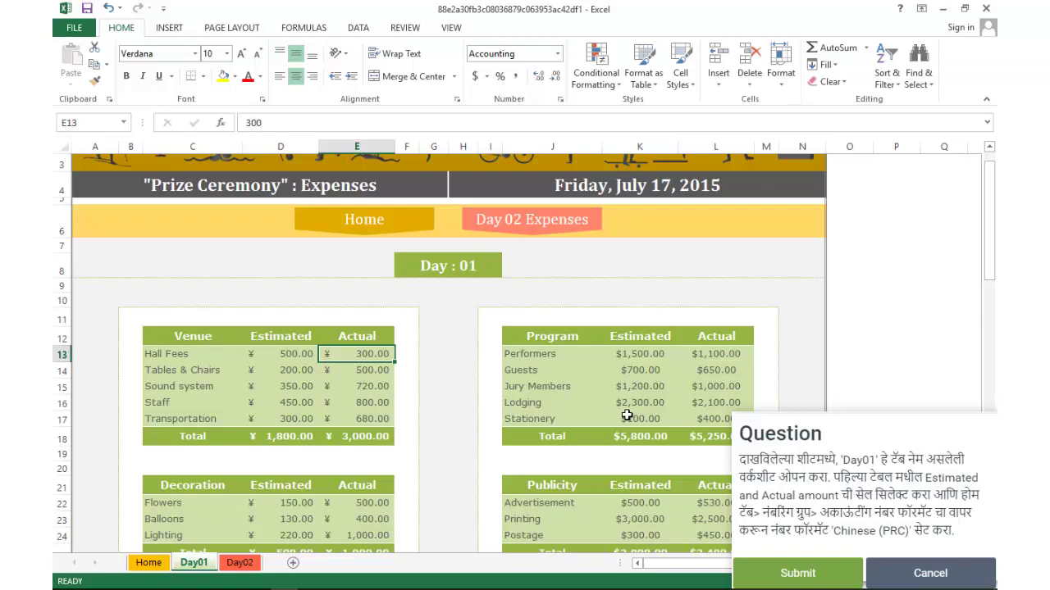
Reapply the Accounting format with the ¥ Chinese (PRC) symbol to the Venue table's Estimated and Actual amounts on Day01
{"action": "scroll", "coordinate": [565, 438], "scroll_direction": "down", "scroll_amount": 3}
{"action": "scroll", "coordinate": [574, 435], "scroll_direction": "up", "scroll_amount": 4}
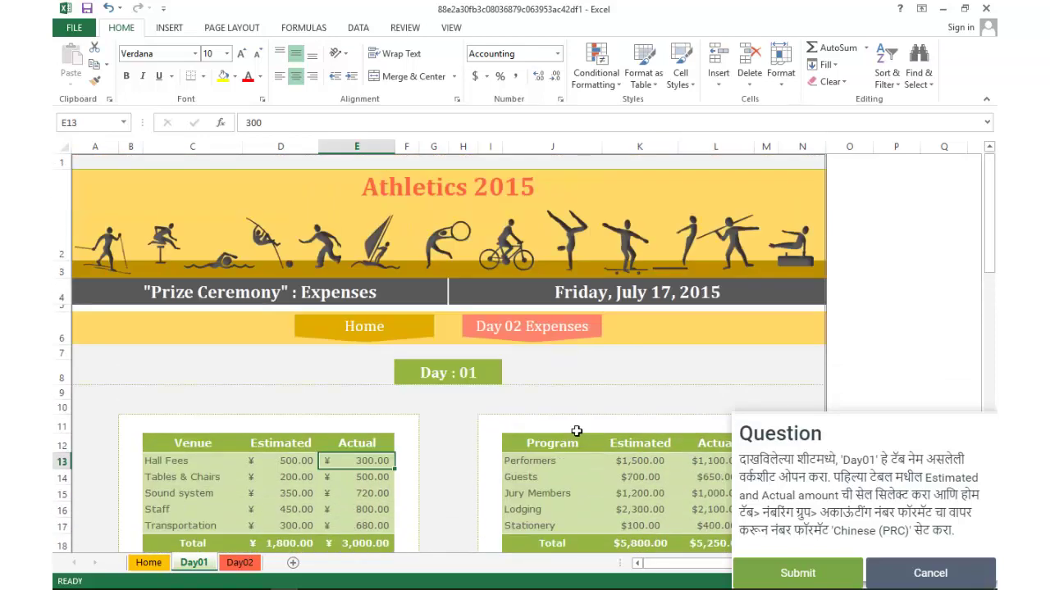
{"action": "scroll", "coordinate": [361, 398], "scroll_direction": "down", "scroll_amount": 2}
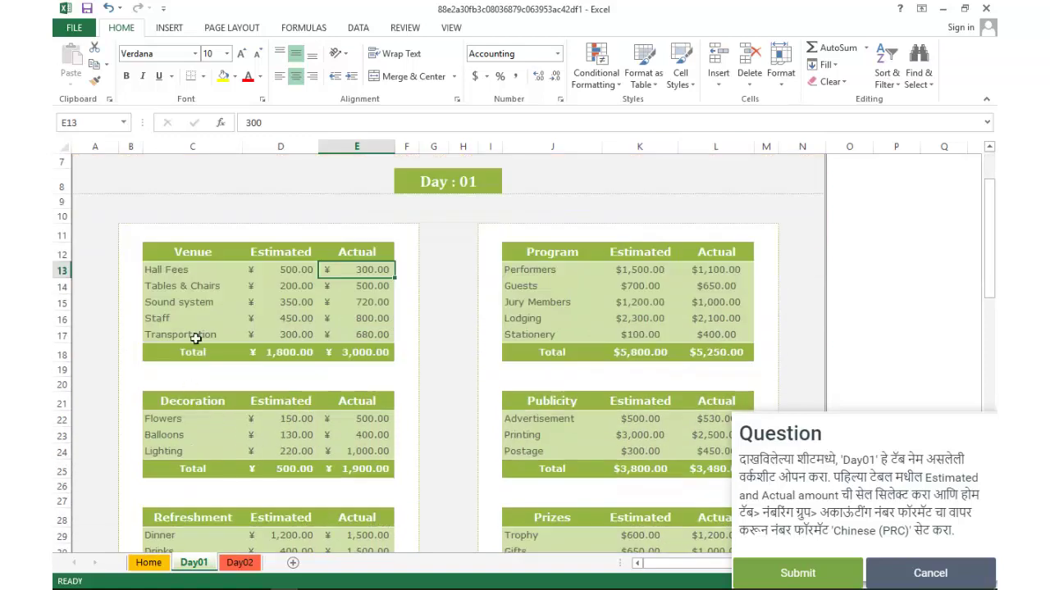
{"action": "left_click", "coordinate": [197, 320]}
{"action": "left_click_drag", "start_coordinate": [279, 269], "coordinate": [373, 342]}
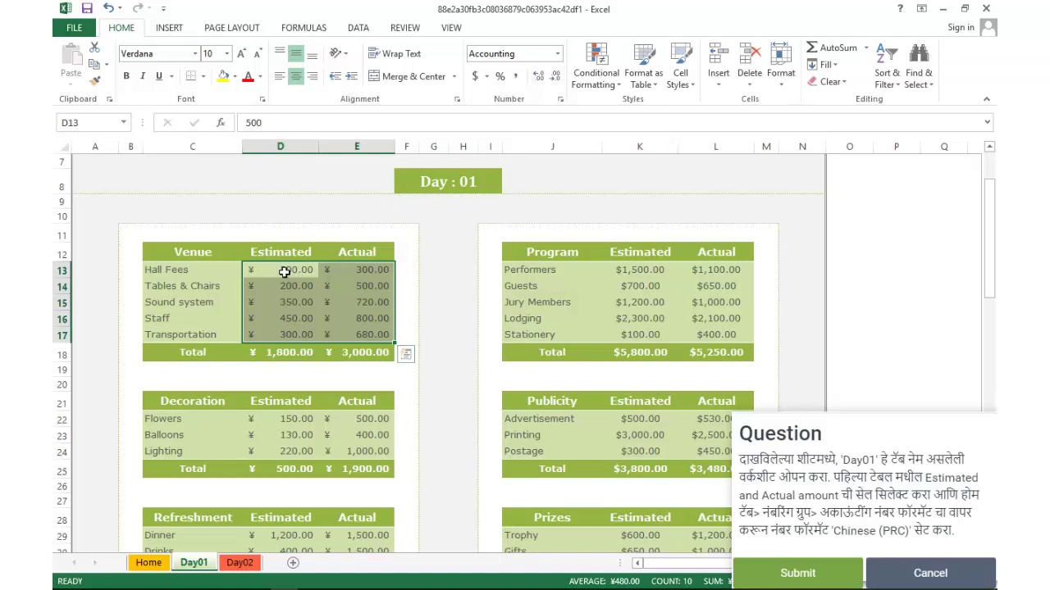
{"action": "left_click", "coordinate": [561, 98]}
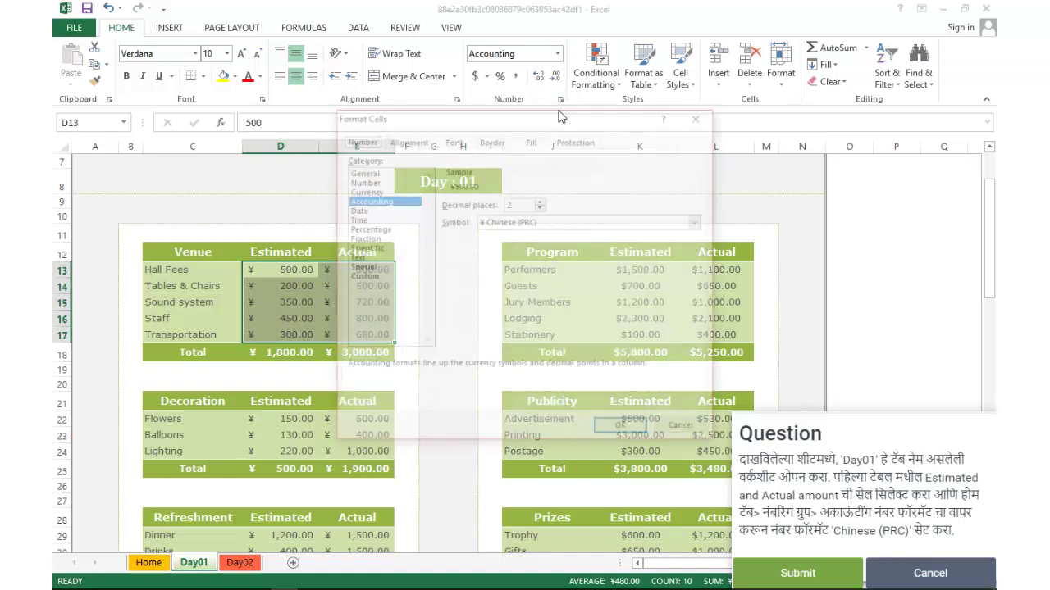
{"action": "left_click", "coordinate": [541, 223]}
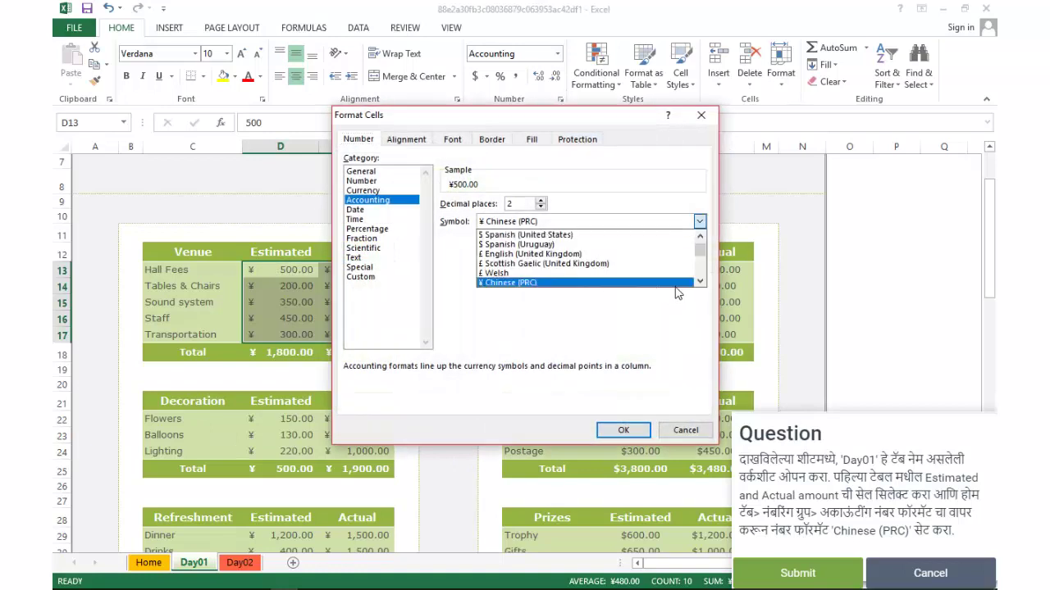
{"action": "left_click", "coordinate": [700, 281]}
{"action": "left_click", "coordinate": [699, 282]}
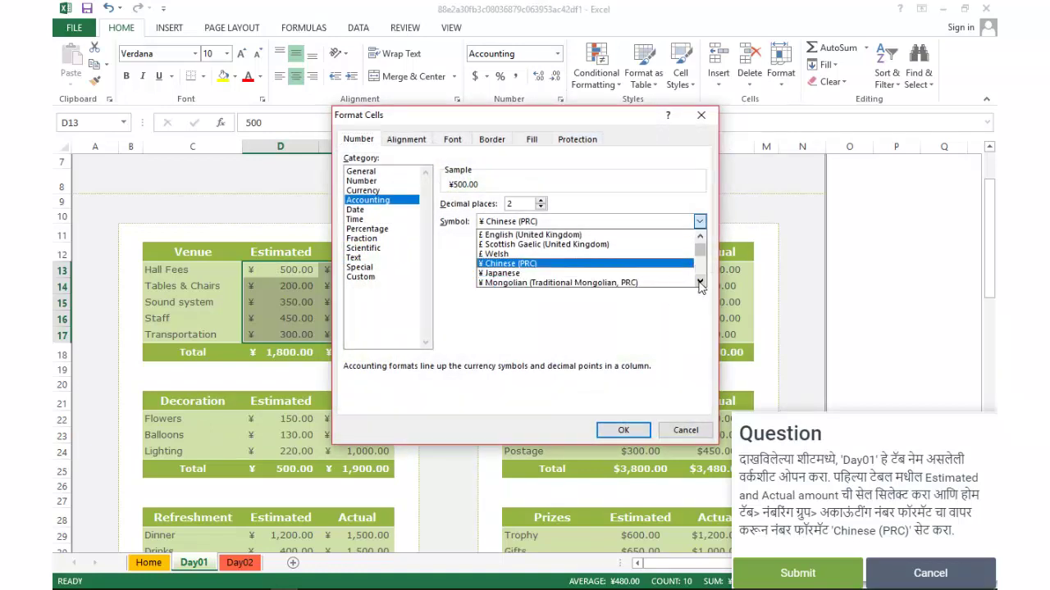
{"action": "left_click", "coordinate": [621, 432]}
Check the remaining Day01 tables and the Actual Expenses list, and submit the answer
{"action": "left_click_drag", "start_coordinate": [279, 419], "coordinate": [361, 452]}
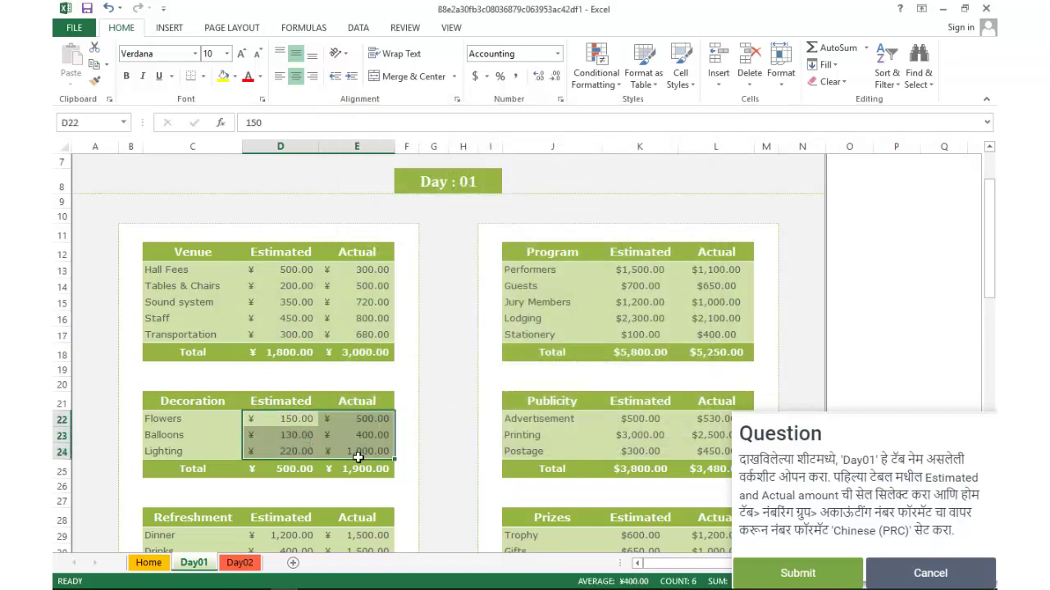
{"action": "scroll", "coordinate": [389, 445], "scroll_direction": "down", "scroll_amount": 3}
{"action": "scroll", "coordinate": [390, 445], "scroll_direction": "down", "scroll_amount": 3}
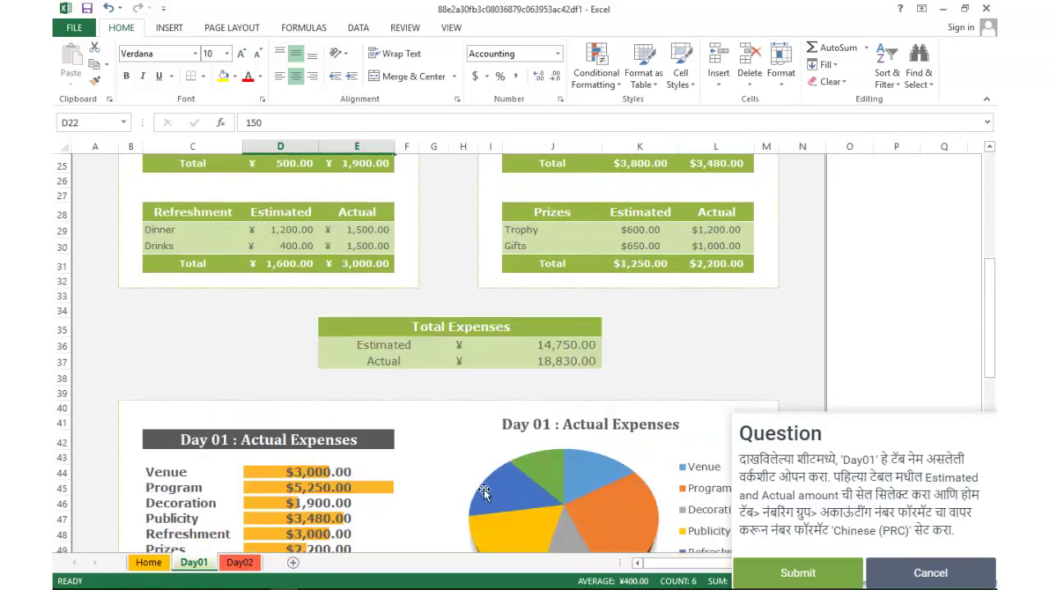
{"action": "scroll", "coordinate": [406, 431], "scroll_direction": "down", "scroll_amount": 4}
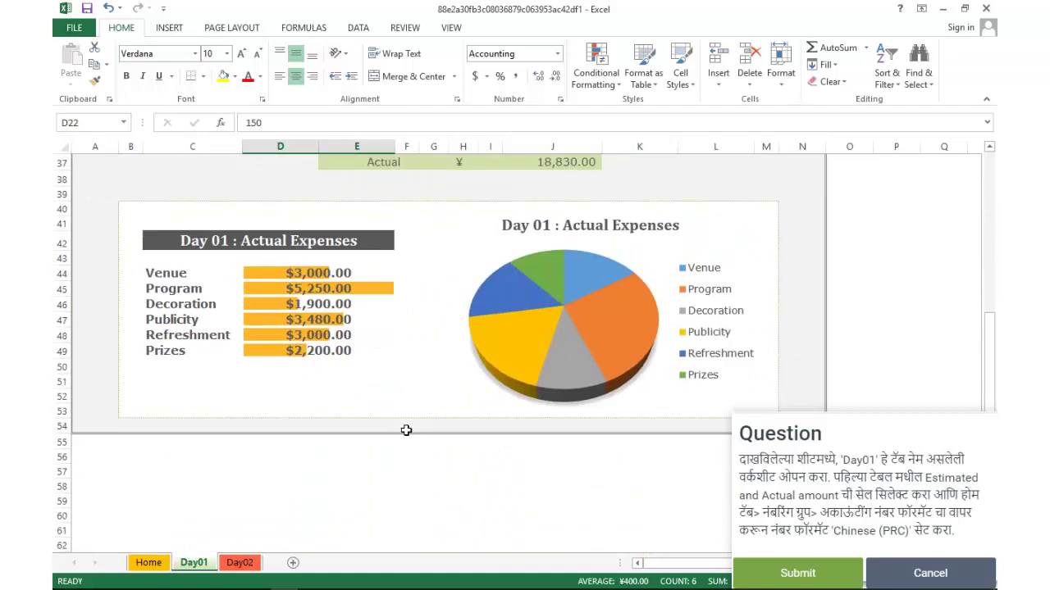
{"action": "scroll", "coordinate": [406, 431], "scroll_direction": "down", "scroll_amount": 6}
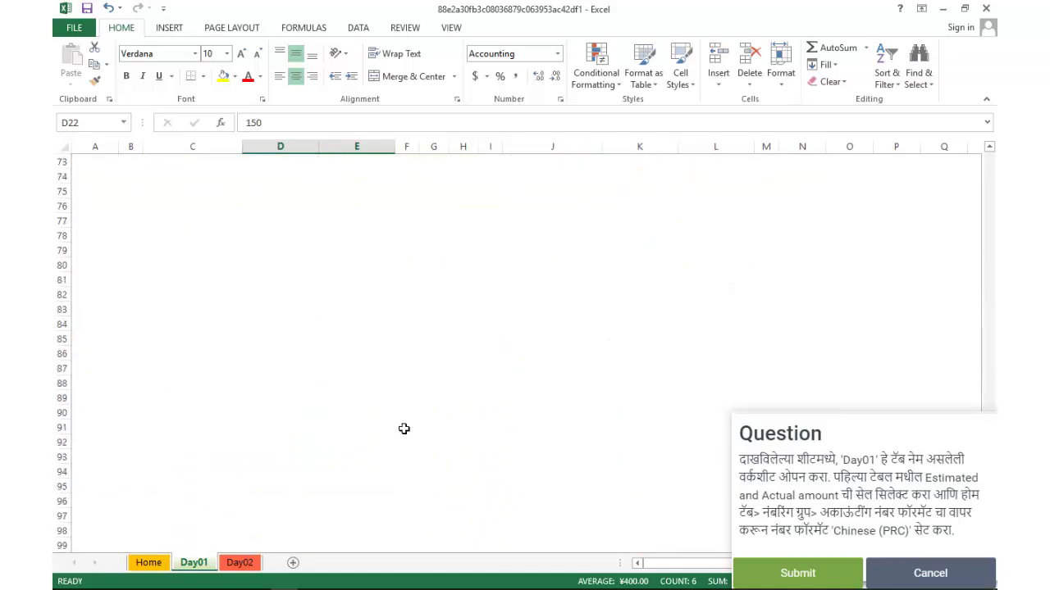
{"action": "scroll", "coordinate": [403, 428], "scroll_direction": "up", "scroll_amount": 3}
{"action": "scroll", "coordinate": [403, 428], "scroll_direction": "up", "scroll_amount": 15}
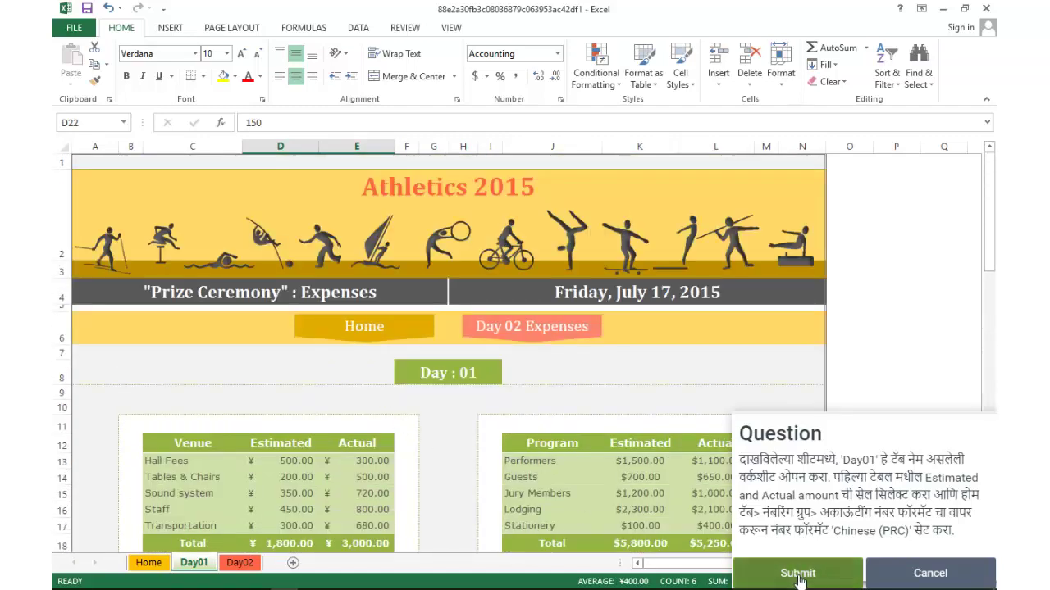
{"action": "left_click", "coordinate": [797, 572]}
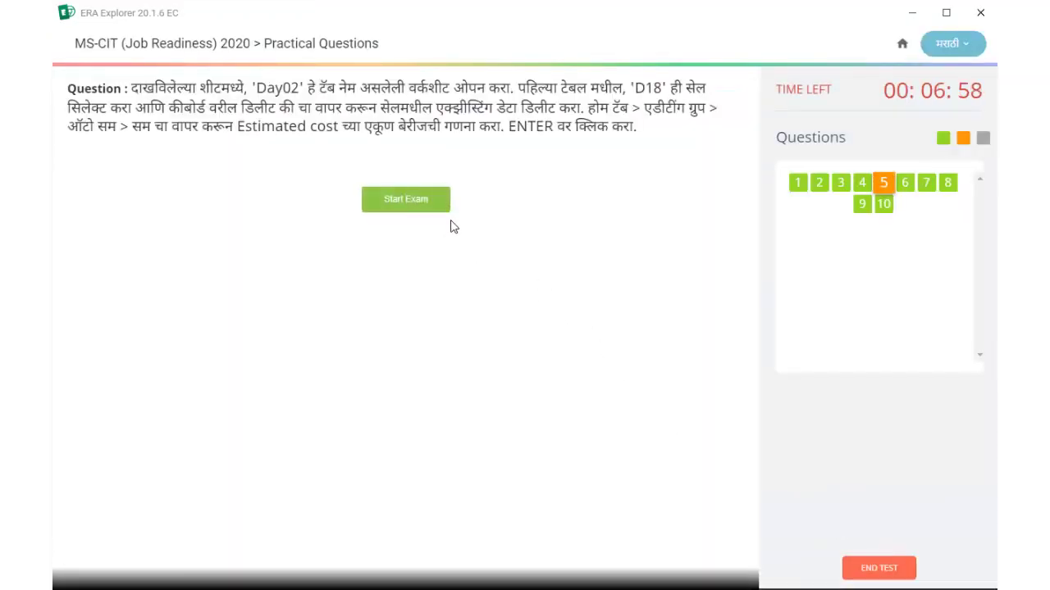
Start the Day02 question, maximize its workbook and enable the content, continuing without updating the links
{"action": "left_click", "coordinate": [448, 204]}
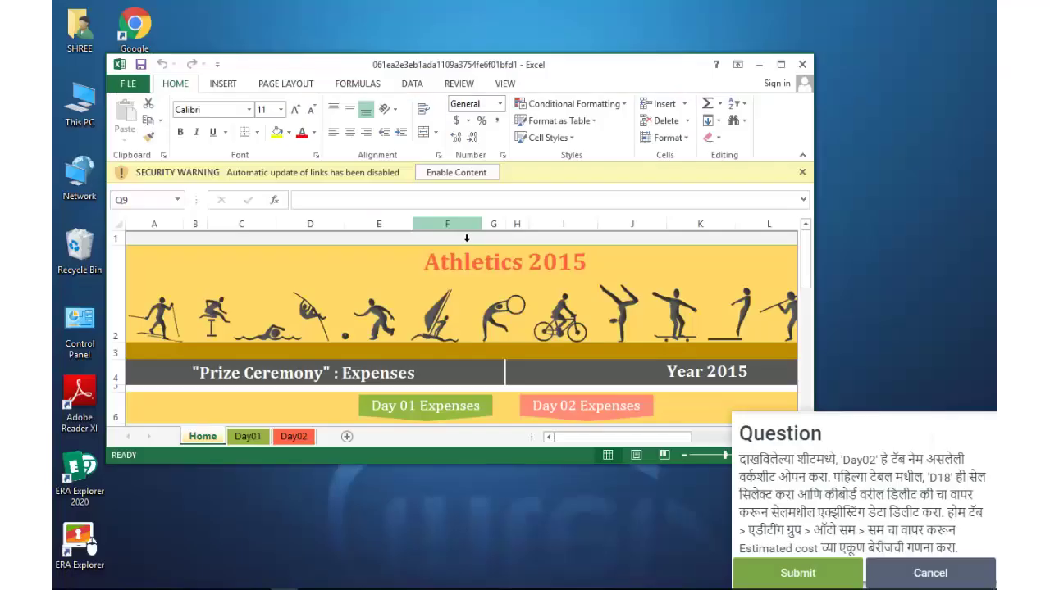
{"action": "left_click", "coordinate": [780, 63]}
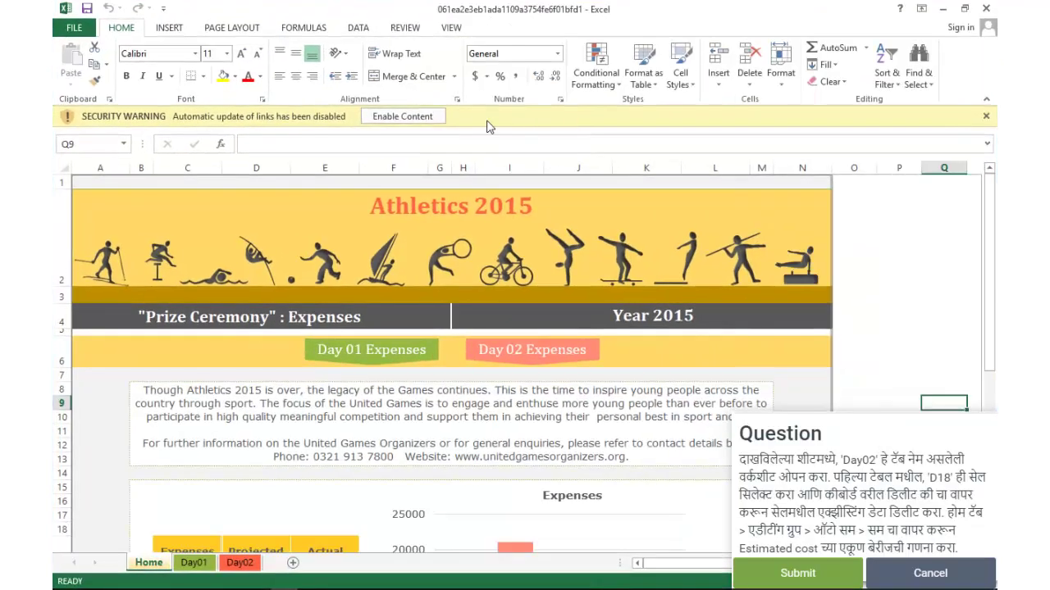
{"action": "left_click", "coordinate": [426, 123]}
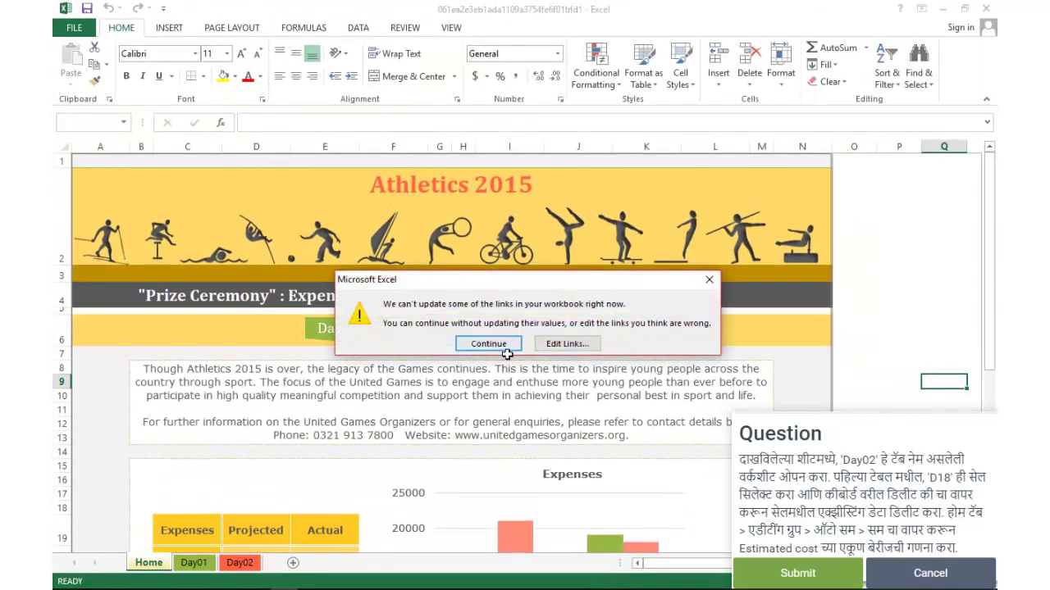
{"action": "left_click", "coordinate": [505, 351]}
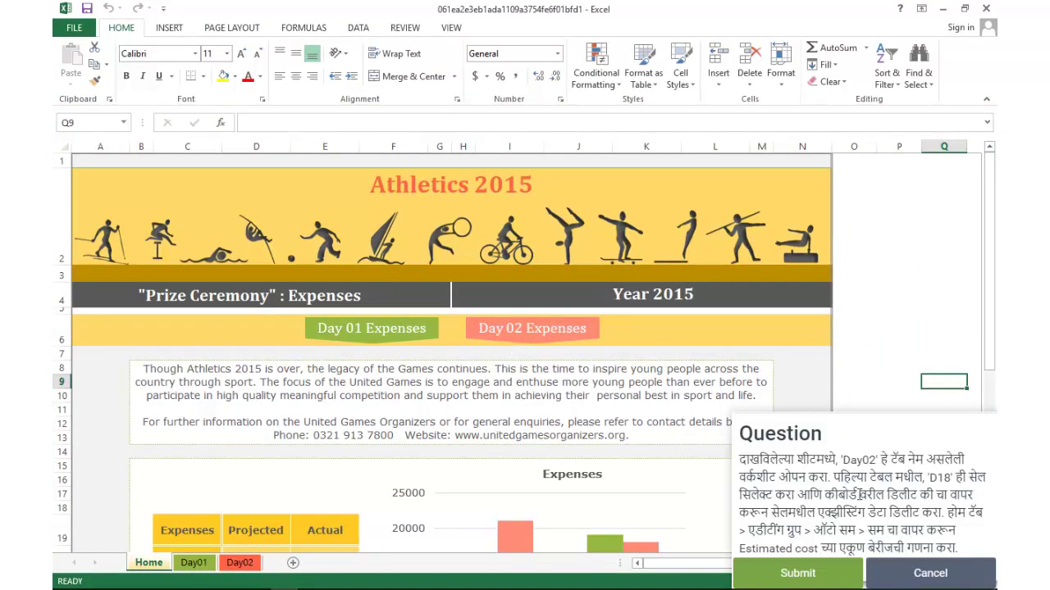
Open the Day02 worksheet and delete the Venue table's Estimated total in D18
{"action": "left_click_drag", "start_coordinate": [810, 461], "coordinate": [899, 461]}
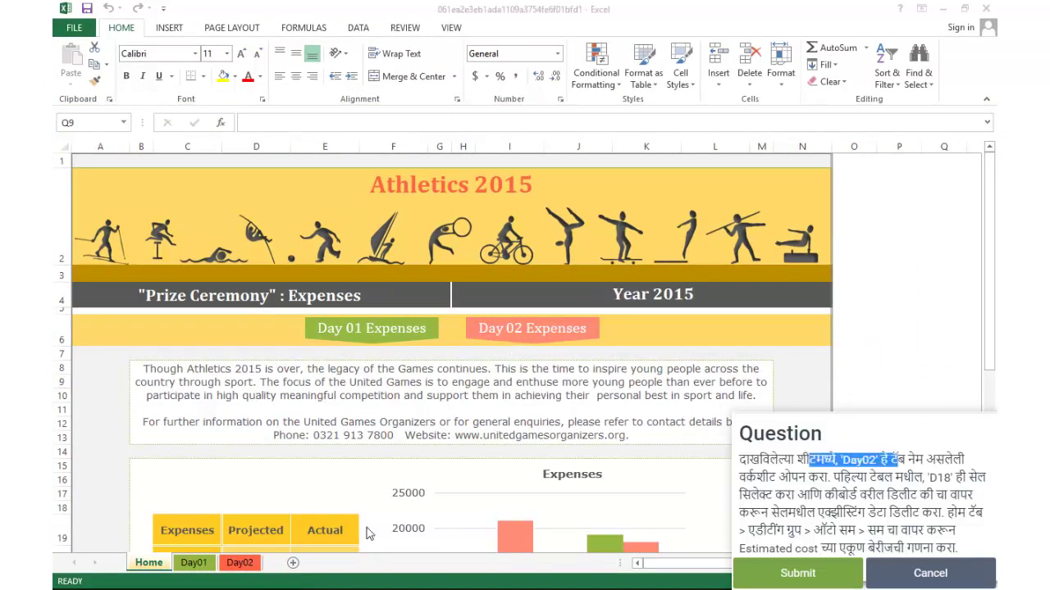
{"action": "left_click", "coordinate": [240, 563]}
{"action": "left_click", "coordinate": [927, 474]}
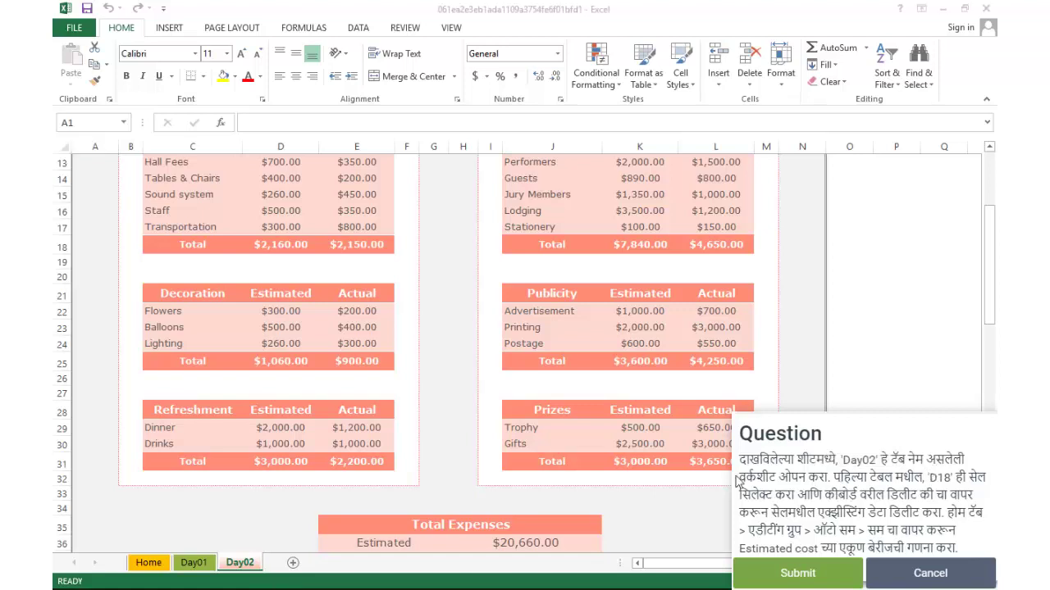
{"action": "left_click", "coordinate": [319, 314]}
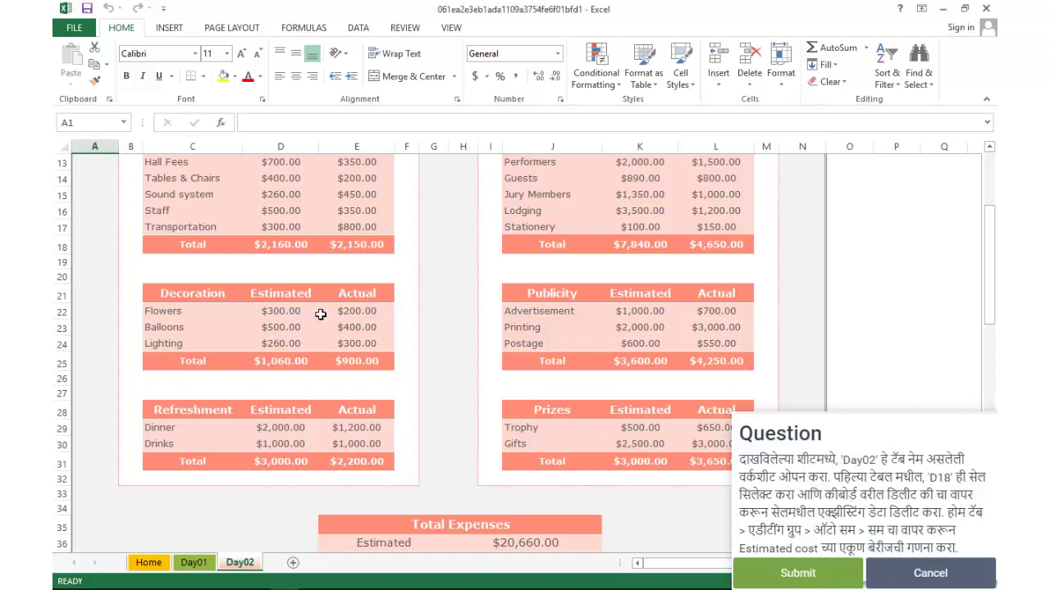
{"action": "scroll", "coordinate": [337, 329], "scroll_direction": "up", "scroll_amount": 1}
{"action": "left_click", "coordinate": [295, 300]}
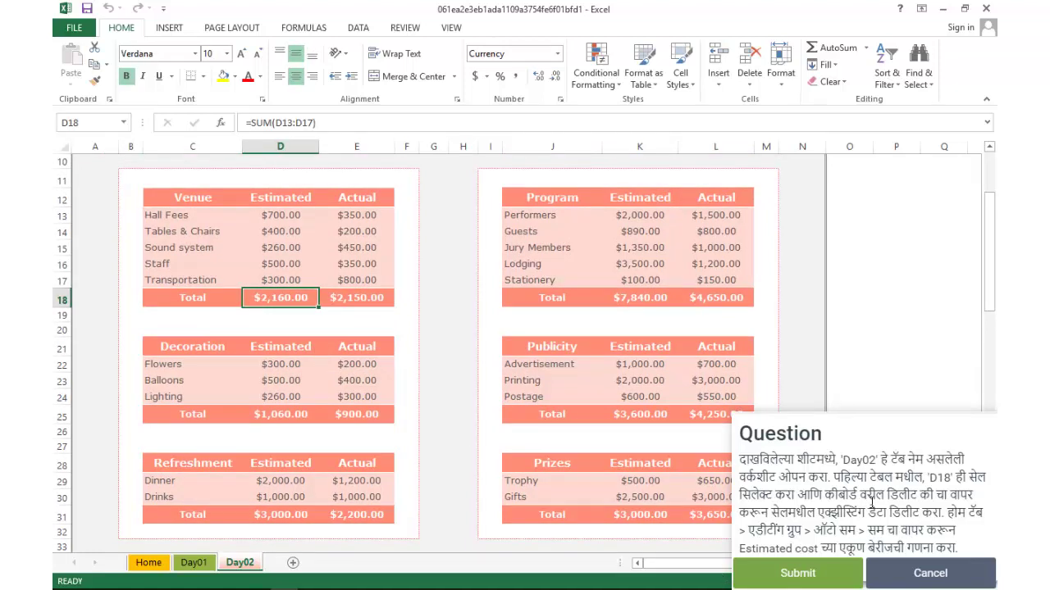
{"action": "key", "text": "Delete"}
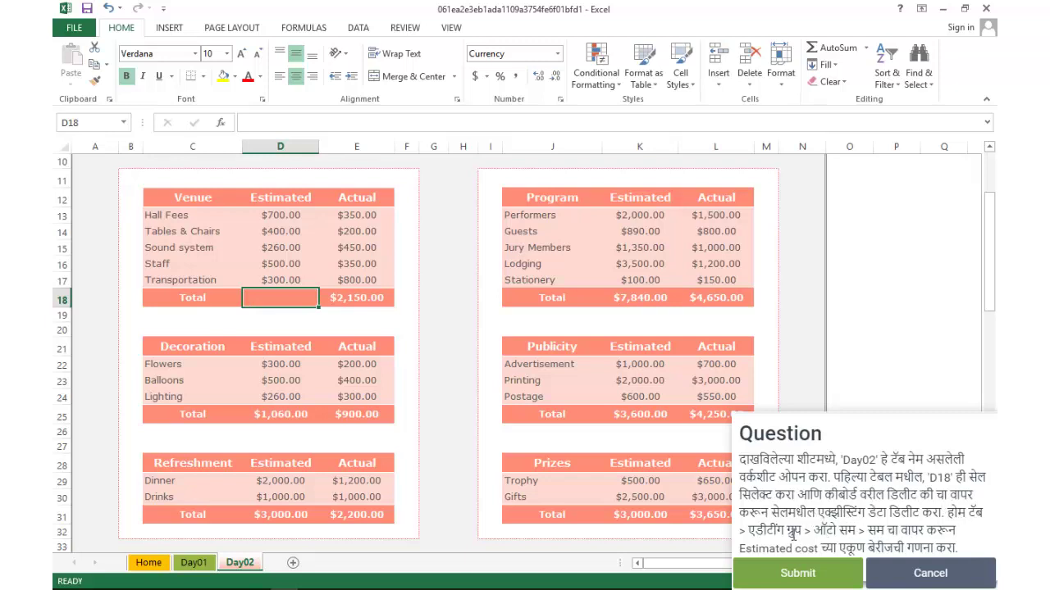
Sum D13:D17 into D18 with AutoSum, submit the answer and retry the question
{"action": "left_click", "coordinate": [837, 47]}
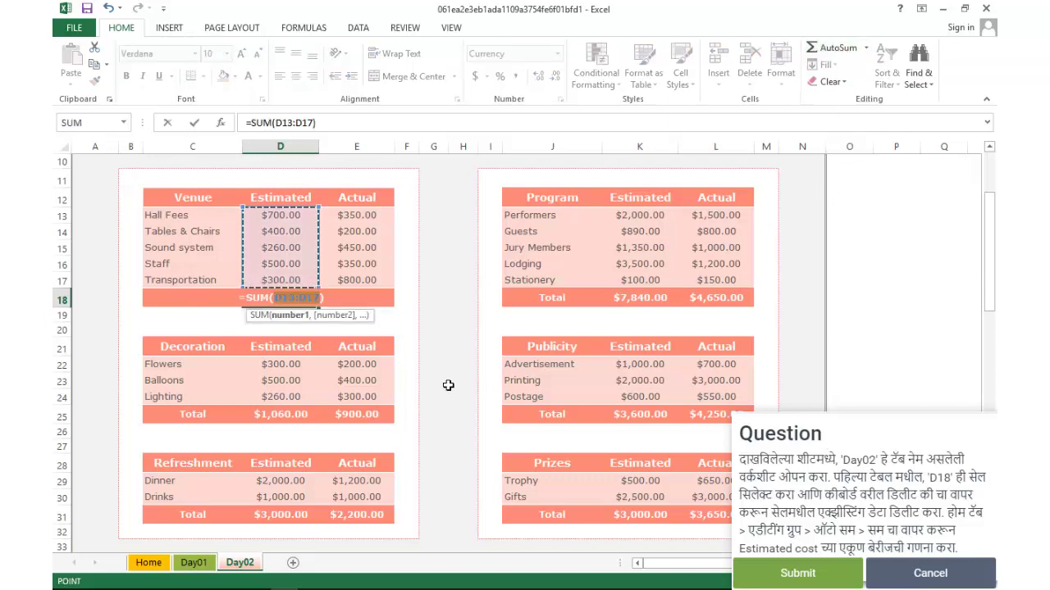
{"action": "left_click_drag", "start_coordinate": [279, 218], "coordinate": [289, 283]}
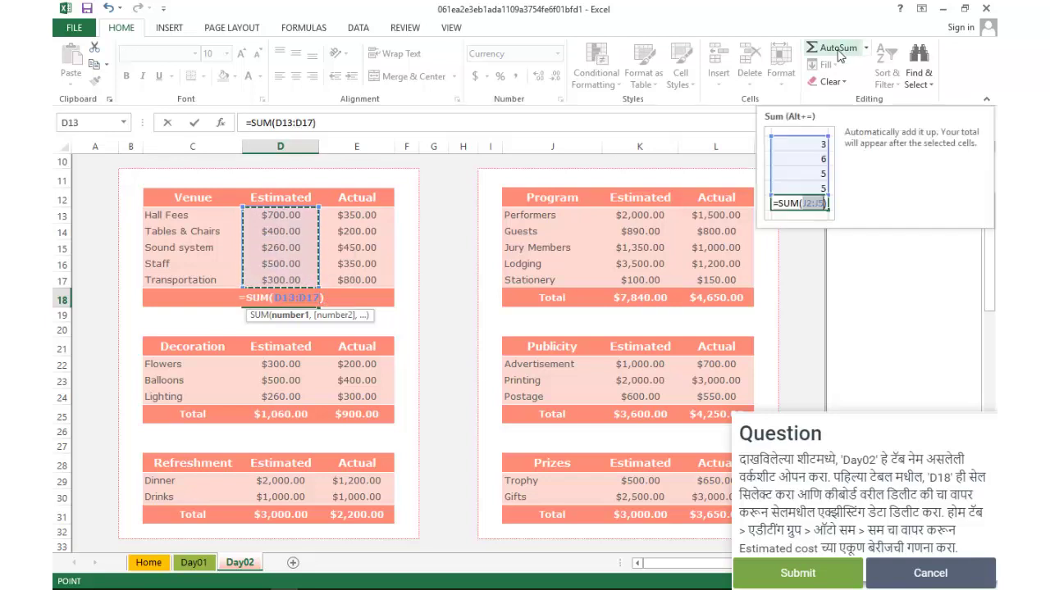
{"action": "key", "text": "Return"}
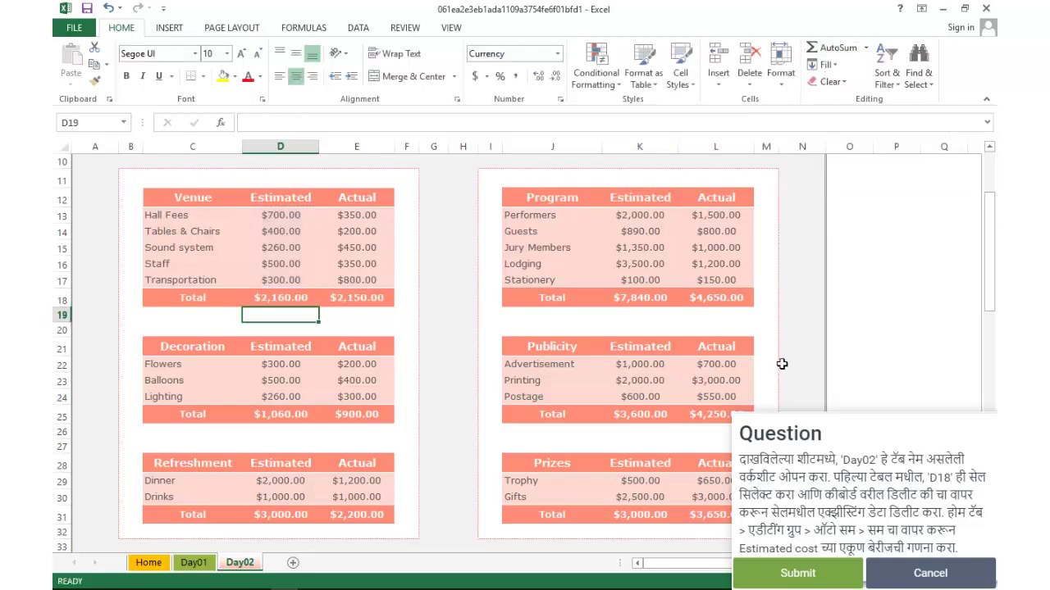
{"action": "left_click", "coordinate": [323, 300]}
{"action": "left_click", "coordinate": [309, 300]}
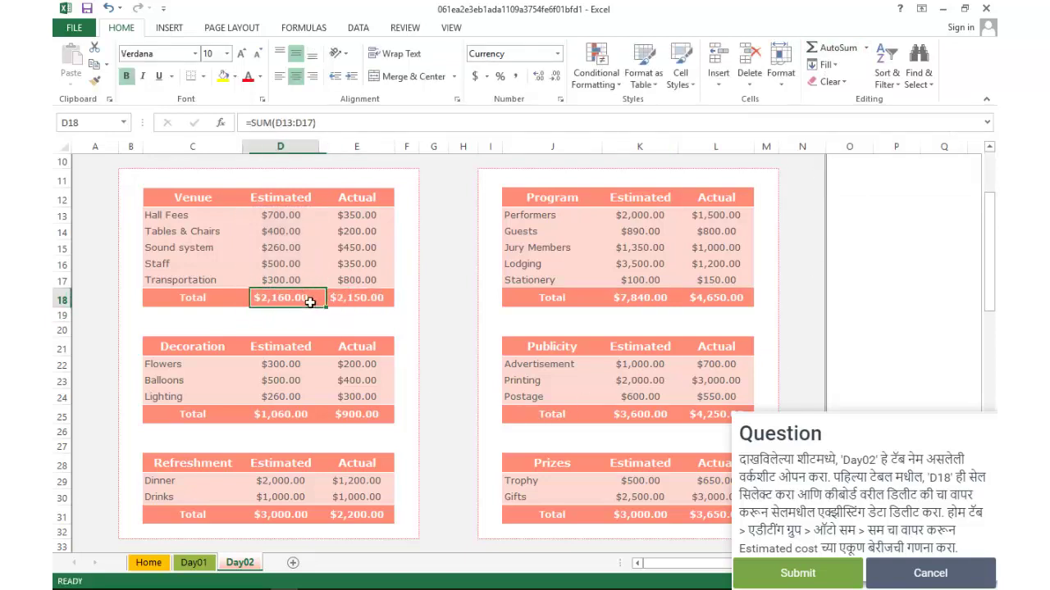
{"action": "left_click", "coordinate": [800, 572]}
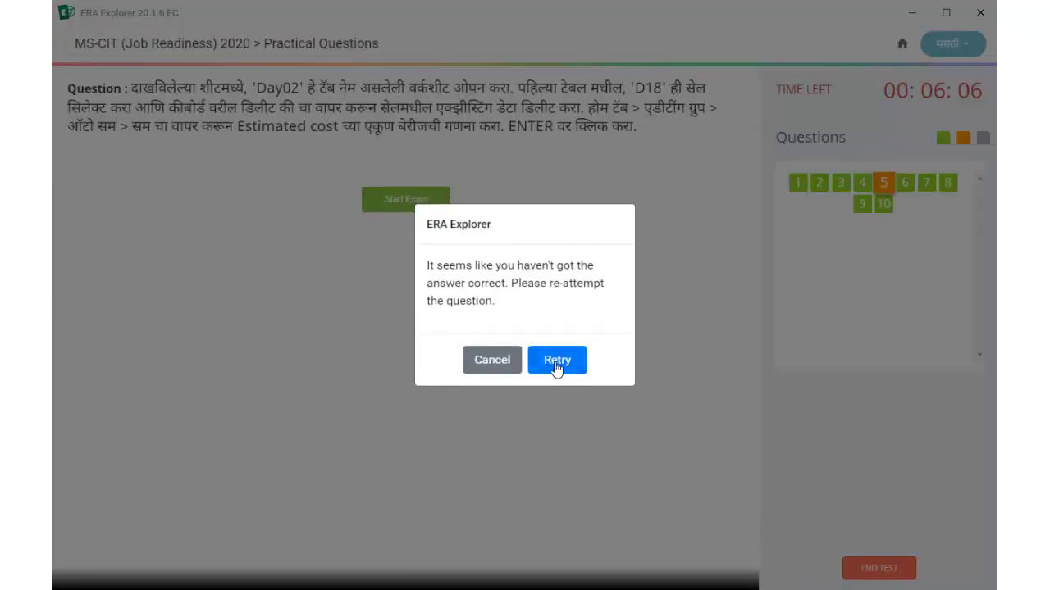
{"action": "left_click", "coordinate": [556, 367]}
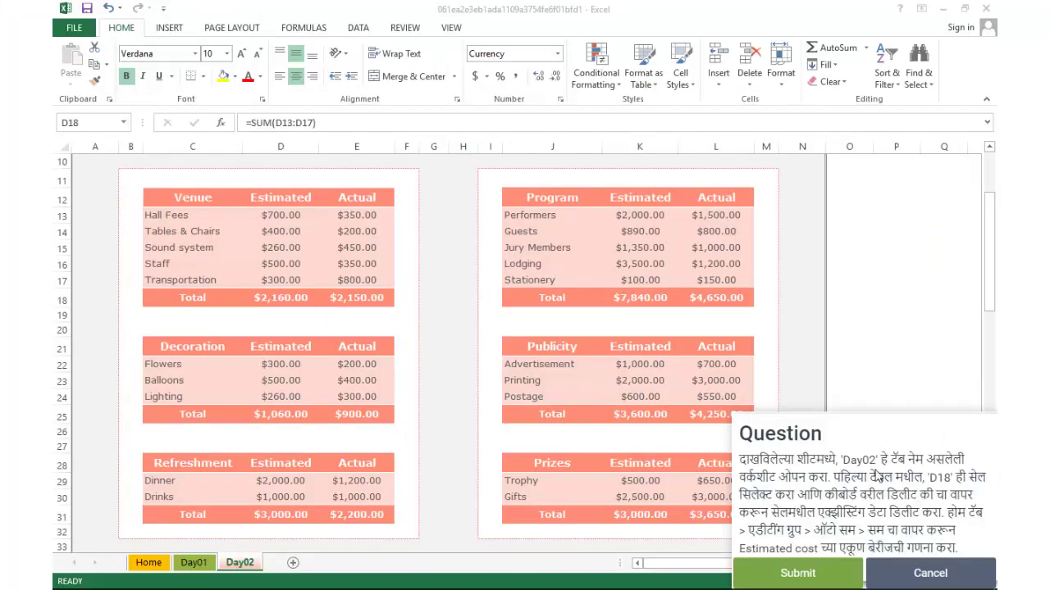
Clear D18 again, total D13:D17 there with the Sum function of AutoSum, and submit the answer
{"action": "left_click", "coordinate": [309, 299]}
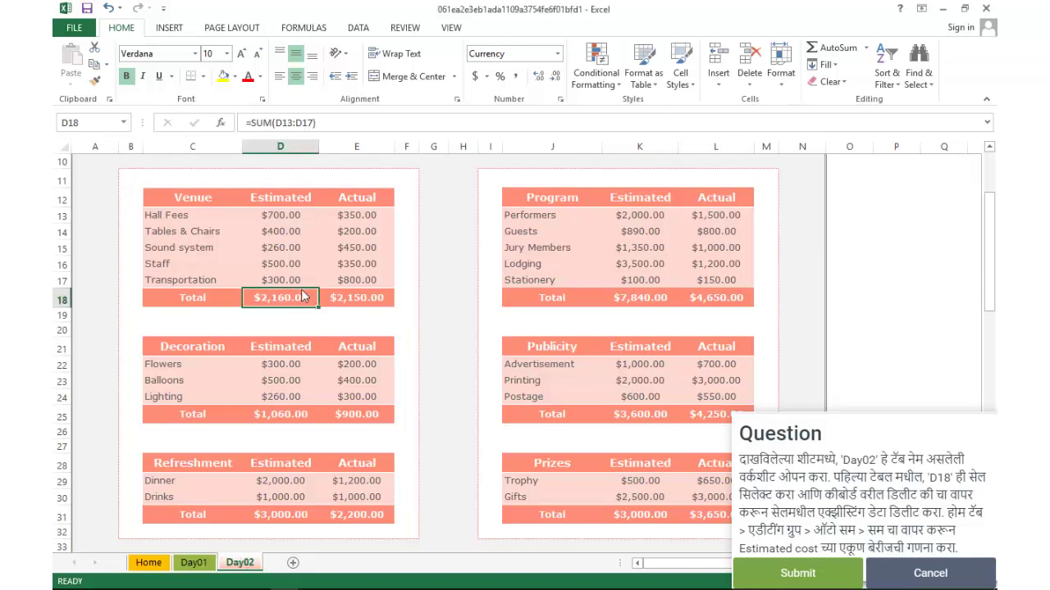
{"action": "key", "text": "Delete"}
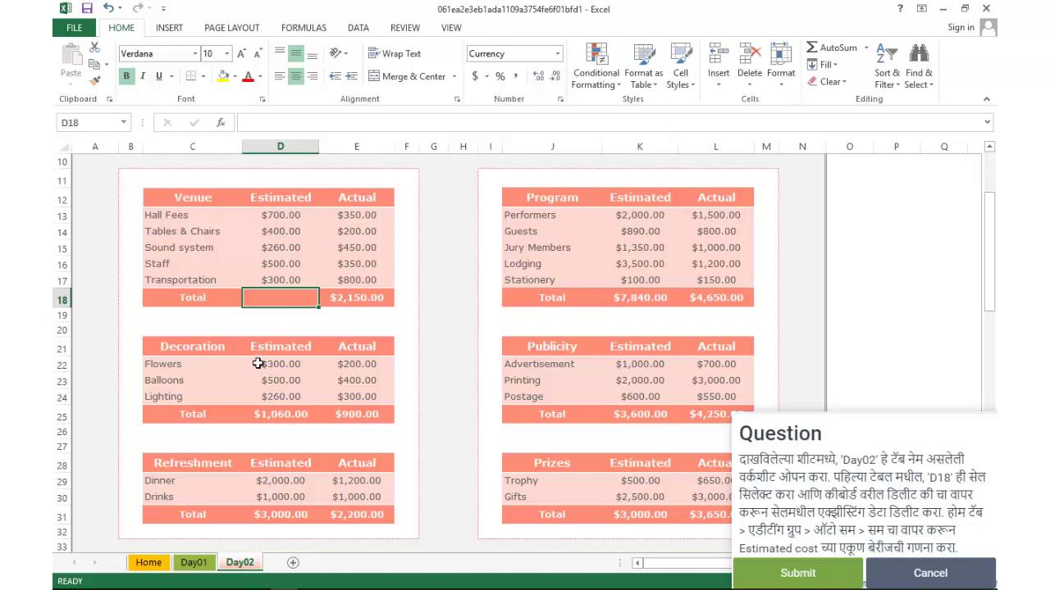
{"action": "left_click_drag", "start_coordinate": [748, 530], "coordinate": [824, 530]}
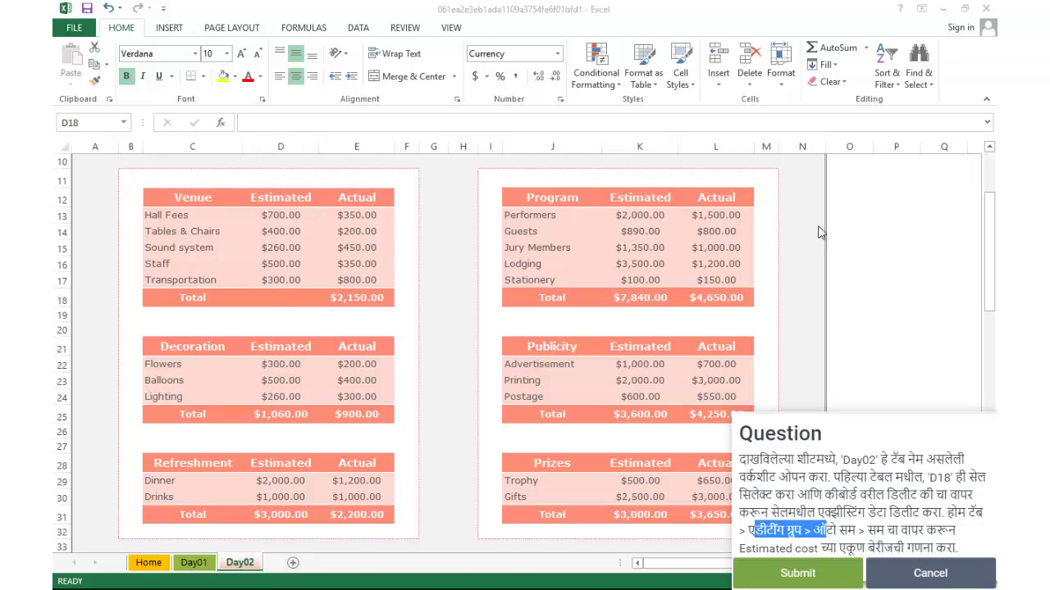
{"action": "left_click", "coordinate": [862, 50]}
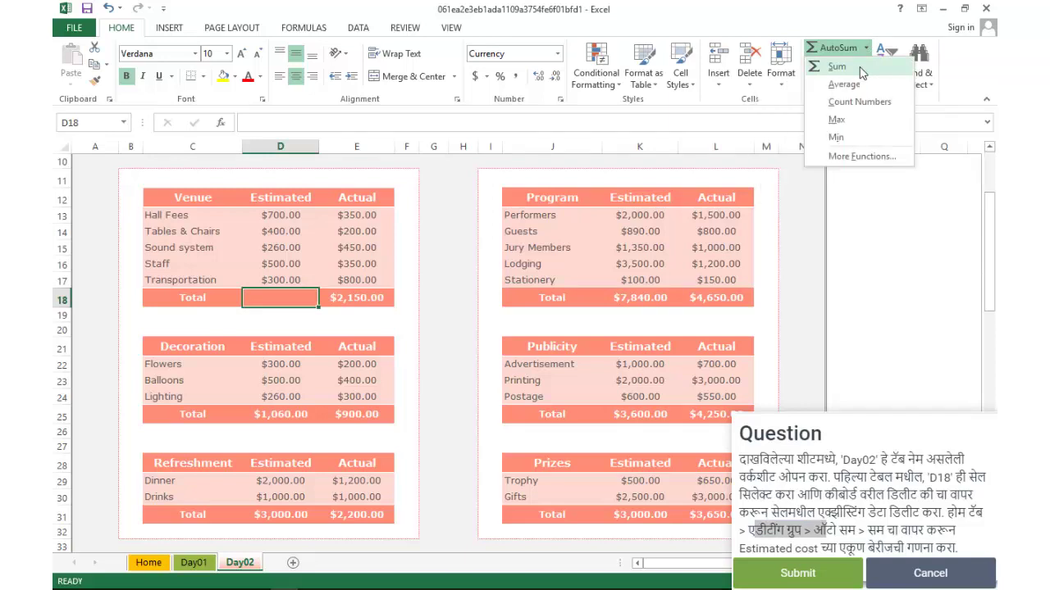
{"action": "left_click", "coordinate": [860, 71]}
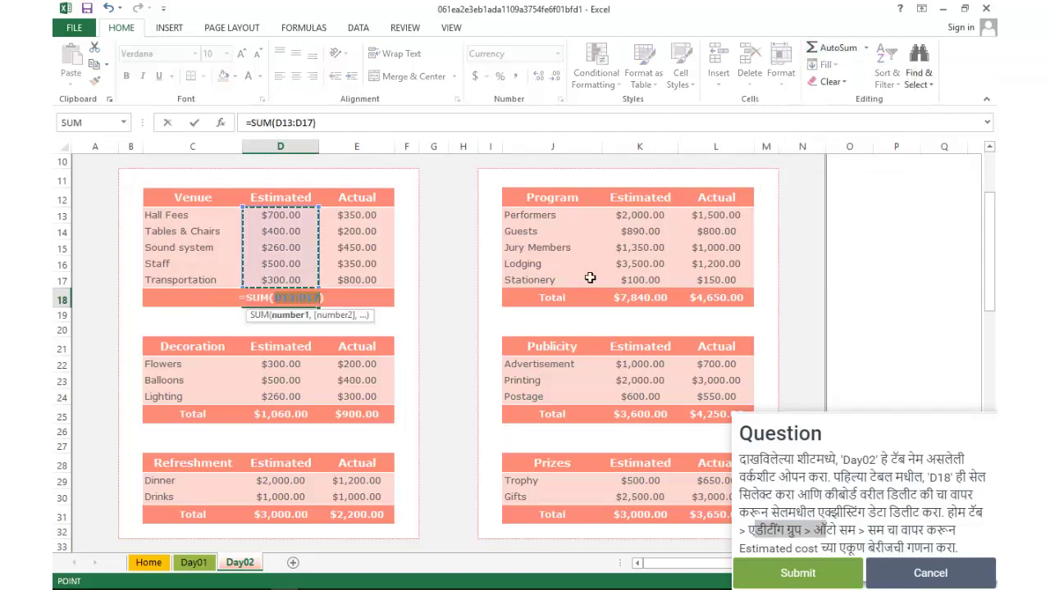
{"action": "key", "text": "Return"}
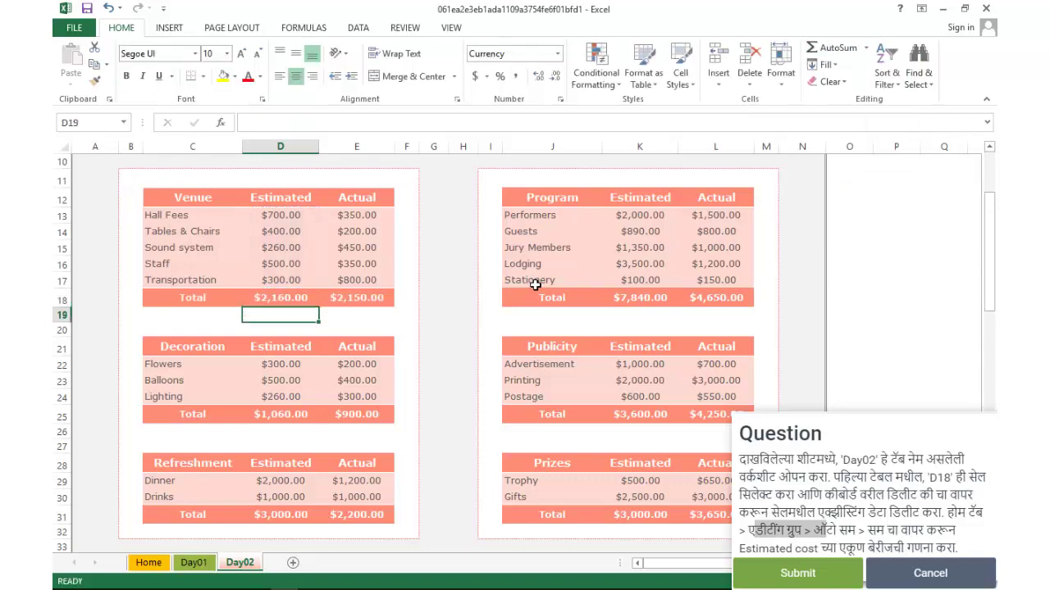
{"action": "left_click", "coordinate": [797, 573]}
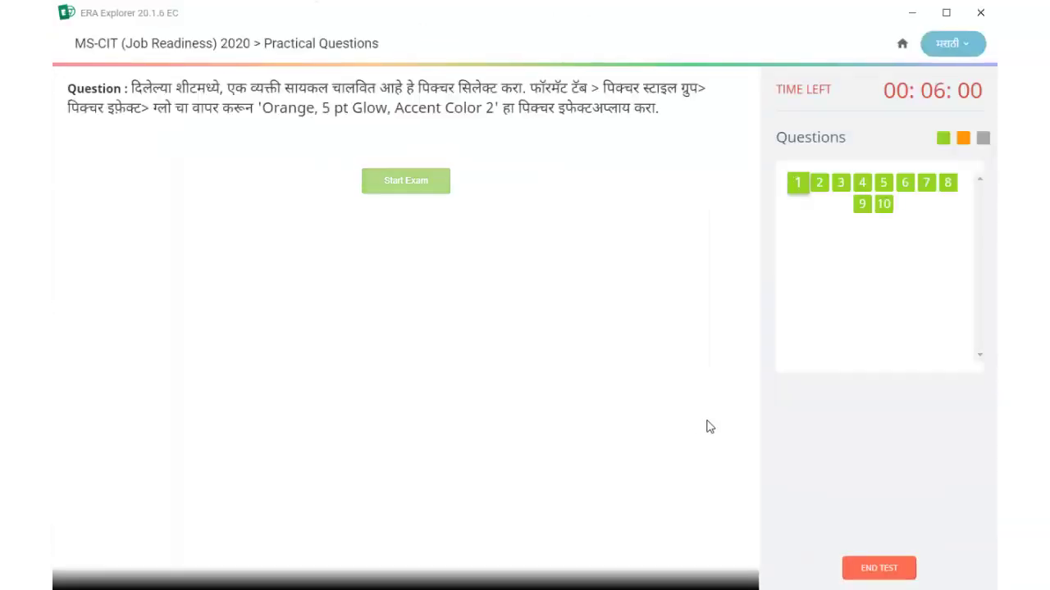
End the test, confirming with the phrase "End Exam"
{"action": "left_click", "coordinate": [892, 576]}
{"action": "left_click", "coordinate": [475, 372]}
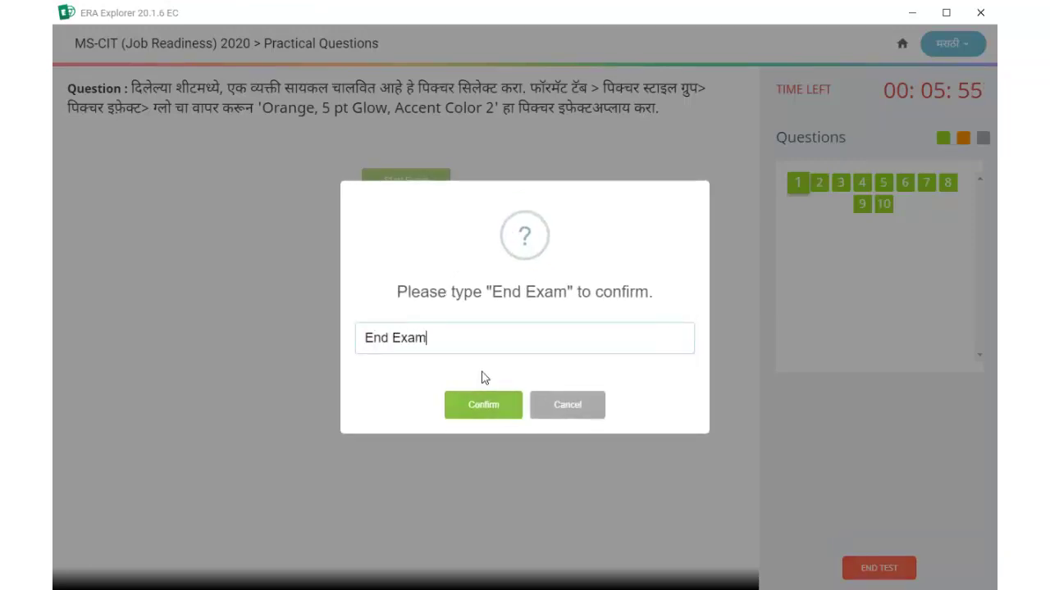
{"action": "left_click", "coordinate": [483, 408]}
{"action": "left_click", "coordinate": [531, 379]}
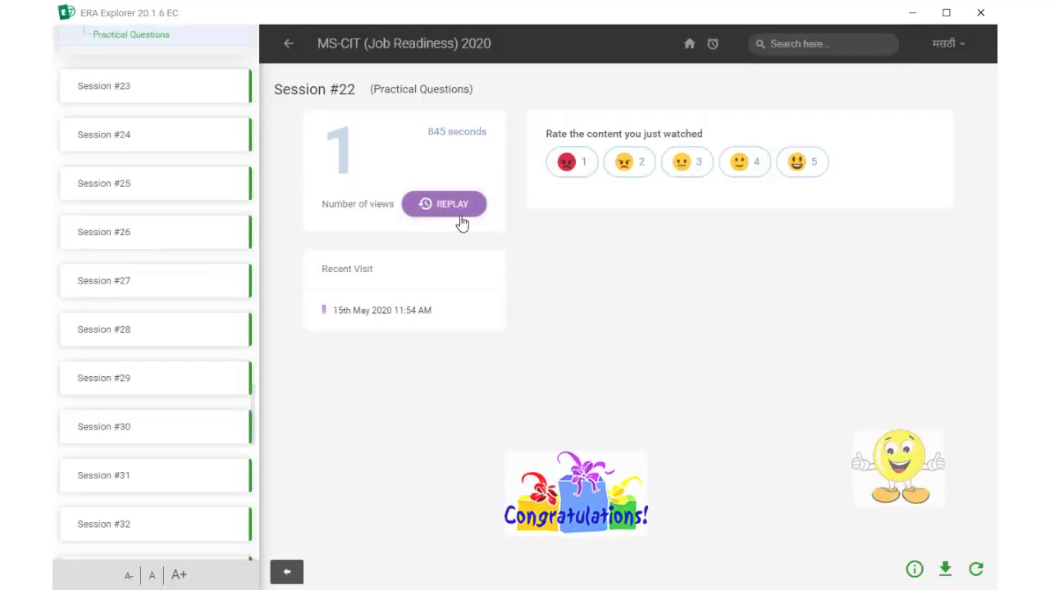
Replay the Session #22 Practical Questions and check the score of Attempt 1
{"action": "left_click", "coordinate": [462, 223]}
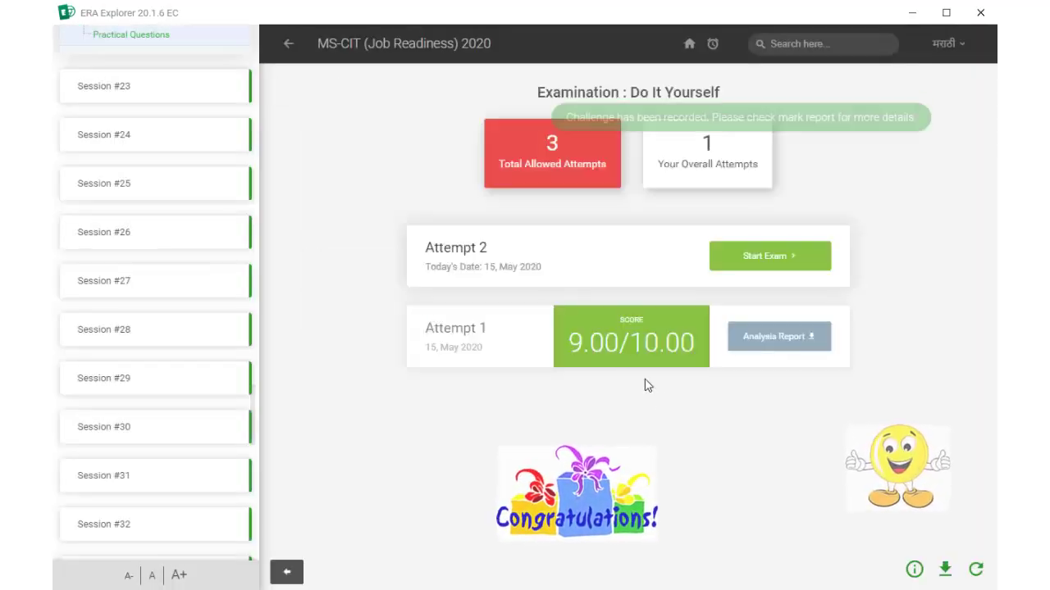
{"action": "left_click_drag", "start_coordinate": [644, 382], "coordinate": [741, 339]}
{"action": "left_click", "coordinate": [726, 433]}
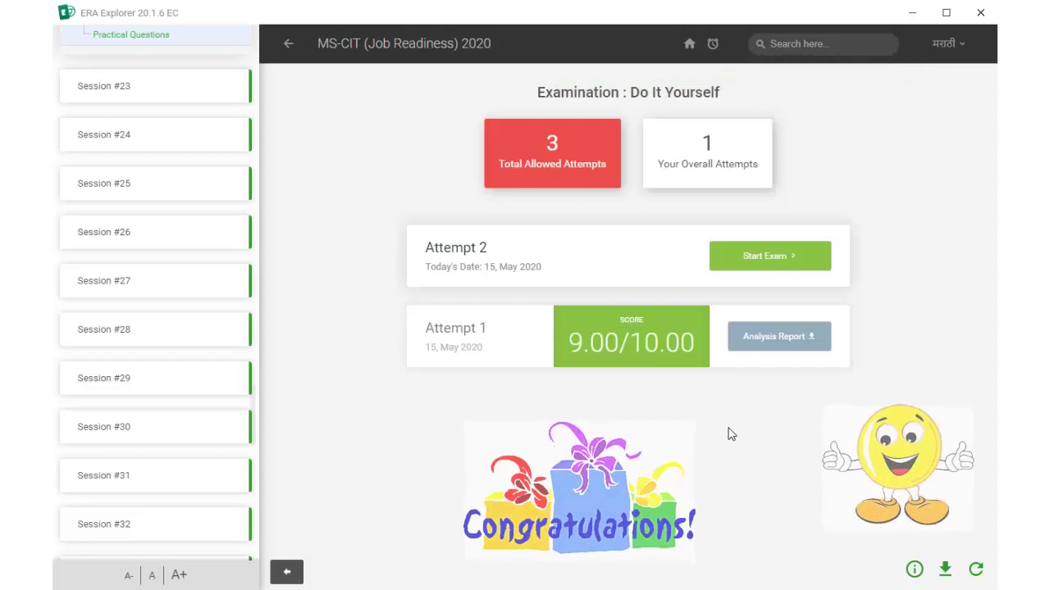